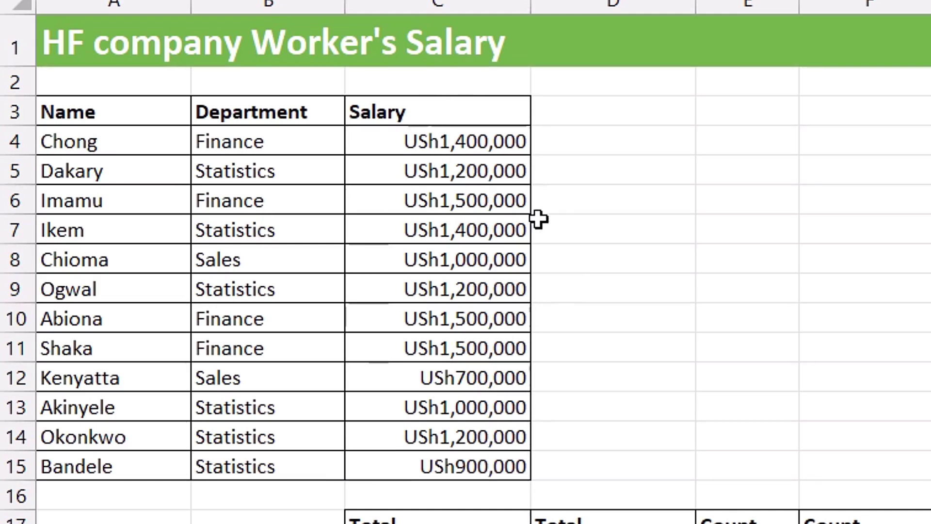
Insert a blank row above row 5 of the salary table.
click(675, 327)
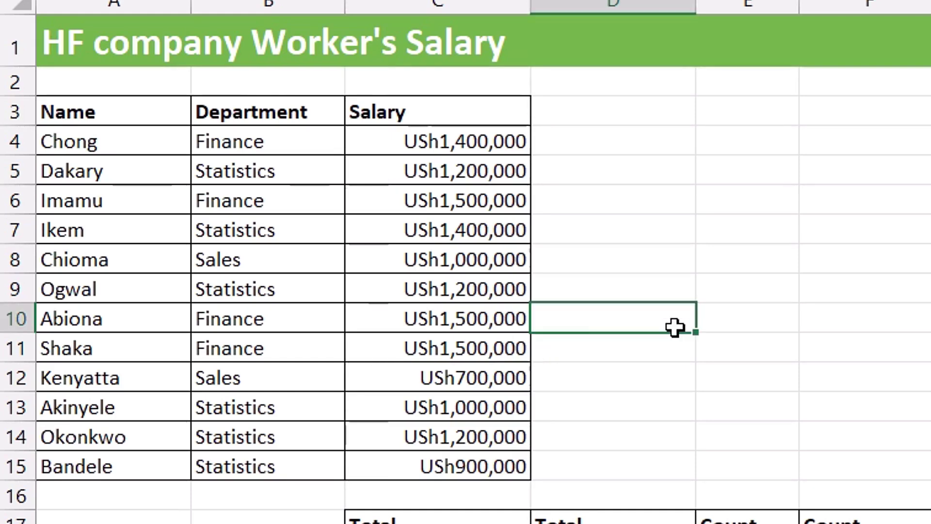
click(10, 170)
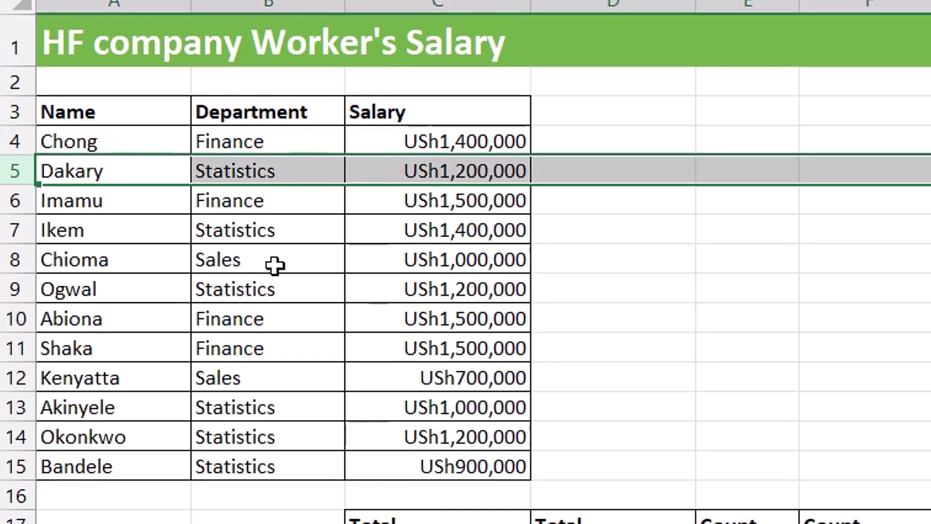
key(alt+i)
key(r)
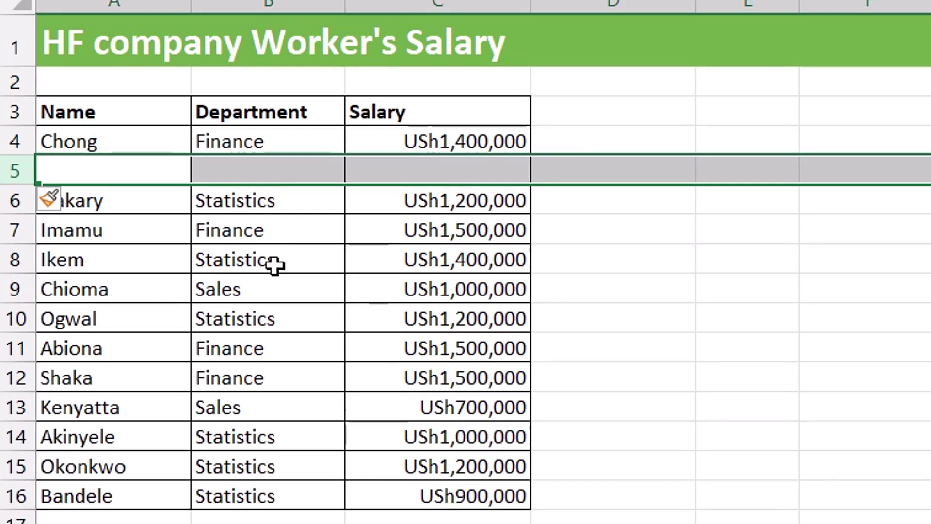
click(406, 201)
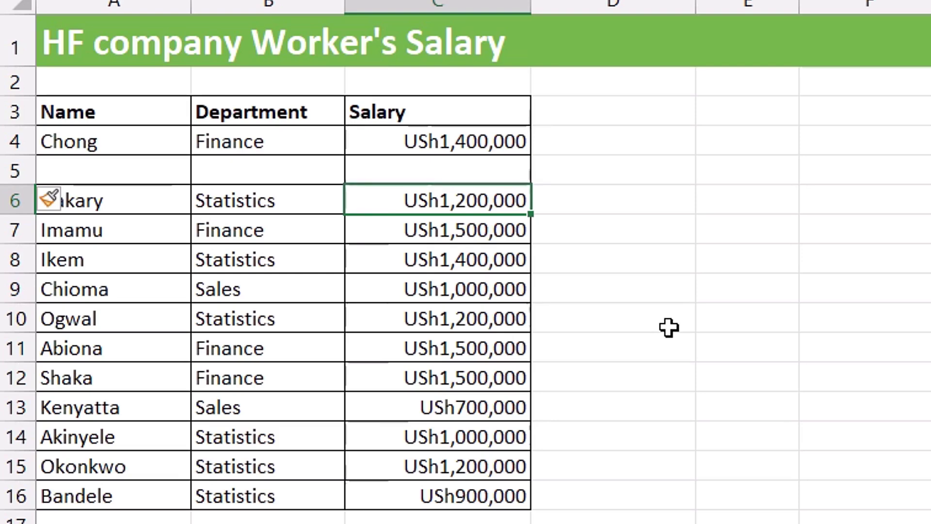
Undo the row insertion inside the salary table.
key(ctrl+z)
key(ctrl+z)
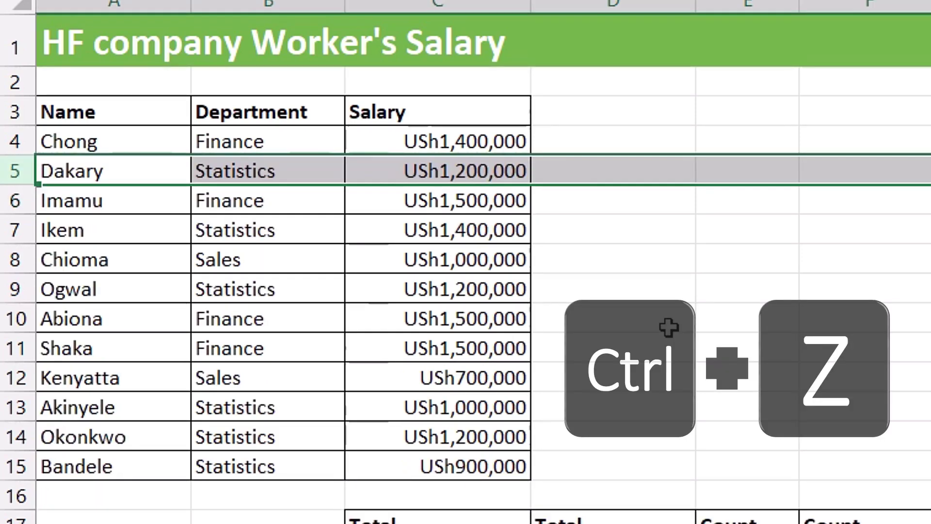
click(608, 267)
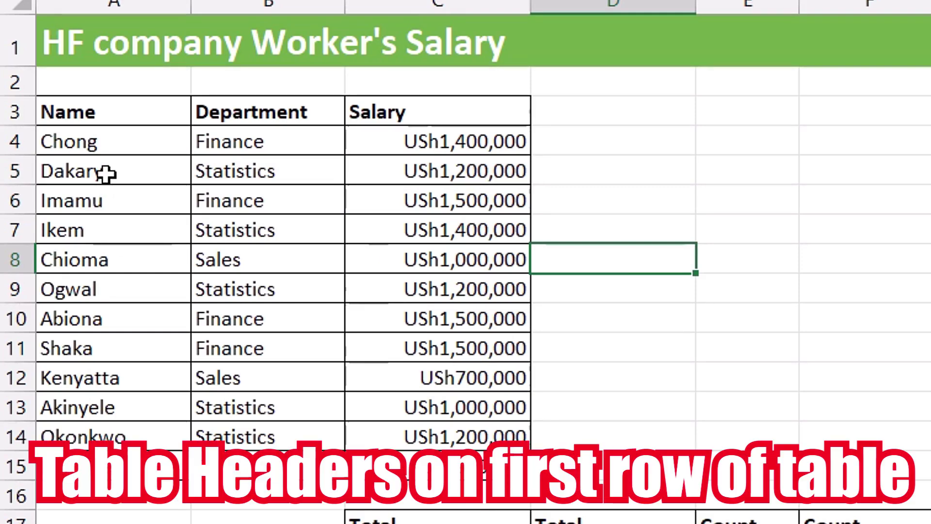
Select the salary table's header cells A3:C3 to review the column headings in its first row.
click(78, 107)
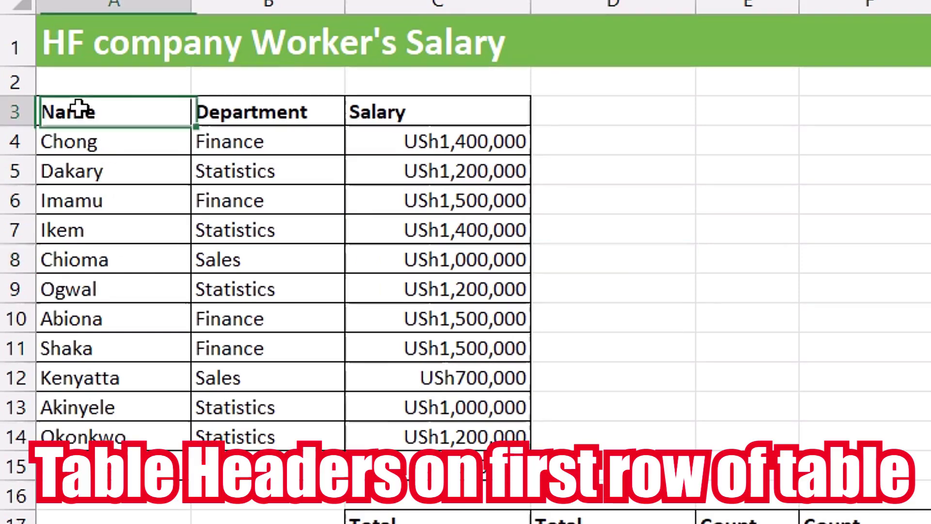
drag(159, 112, 364, 110)
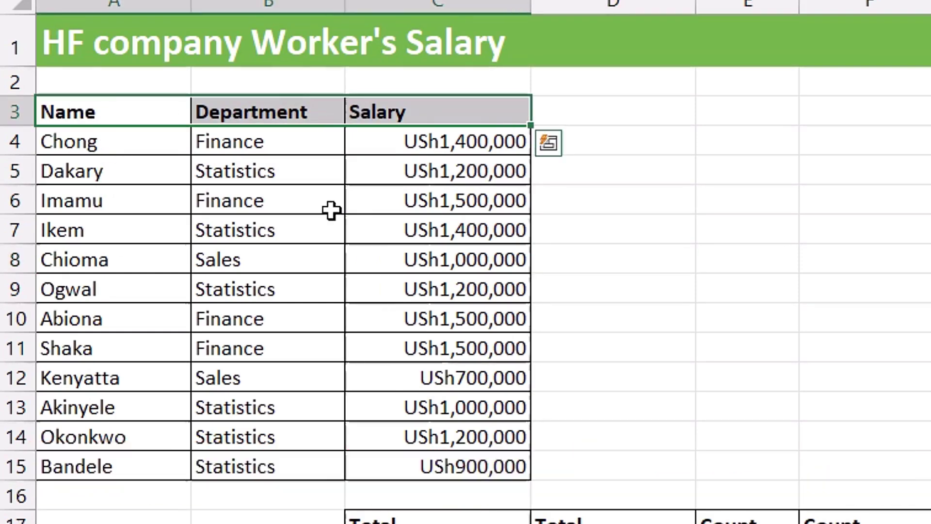
click(262, 175)
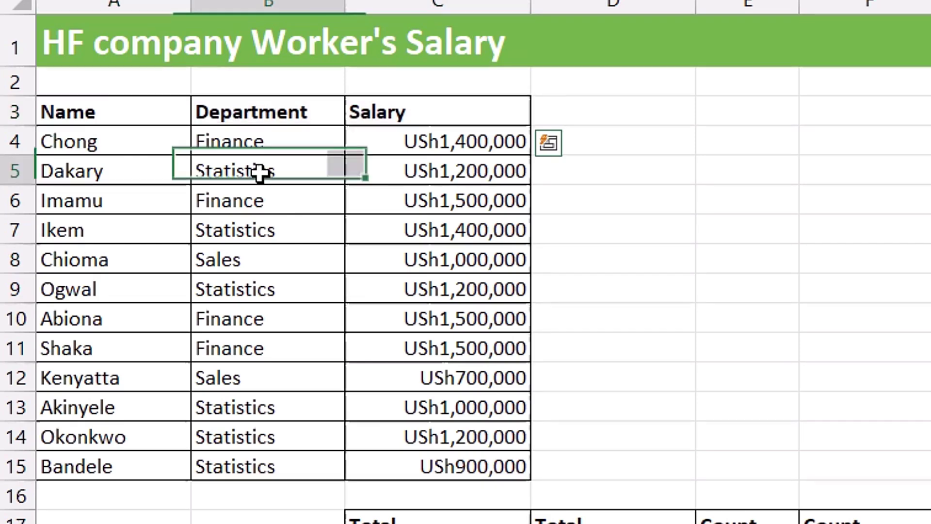
click(347, 228)
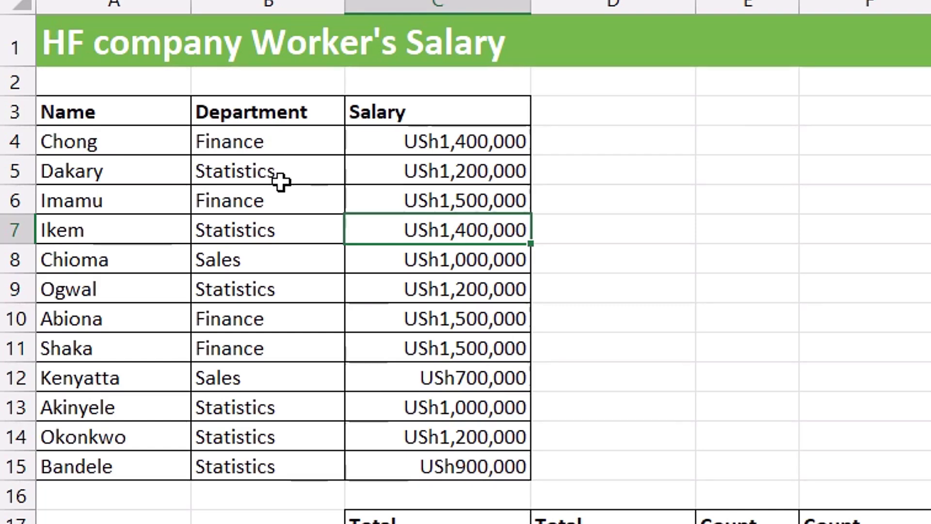
Review the blank cells bordering the salary table in row 2, column D and row 16, and select the table range A3:C15.
drag(114, 79, 568, 83)
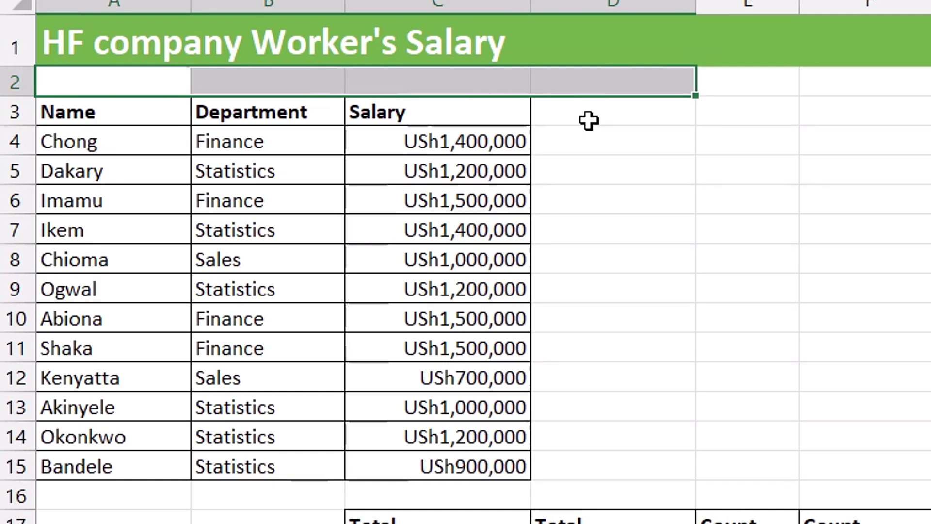
ctrl+drag(589, 121, 73, 499)
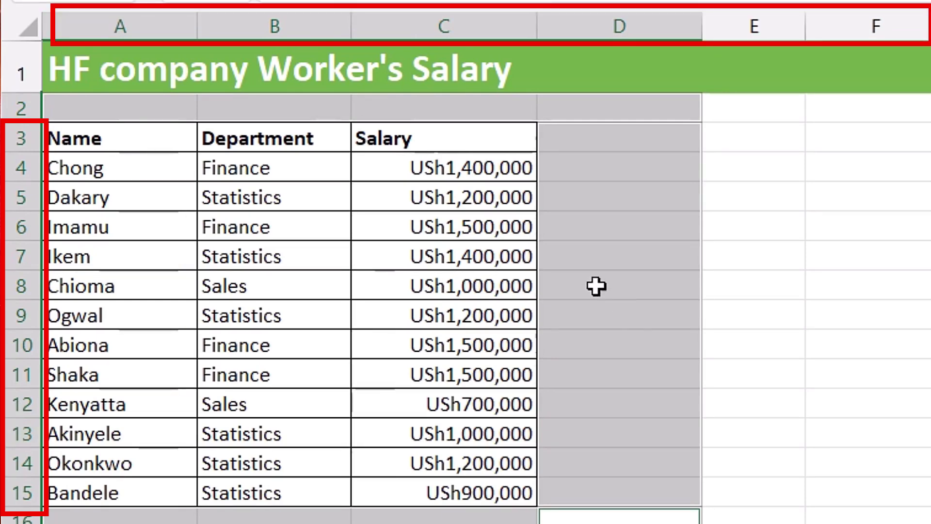
click(667, 248)
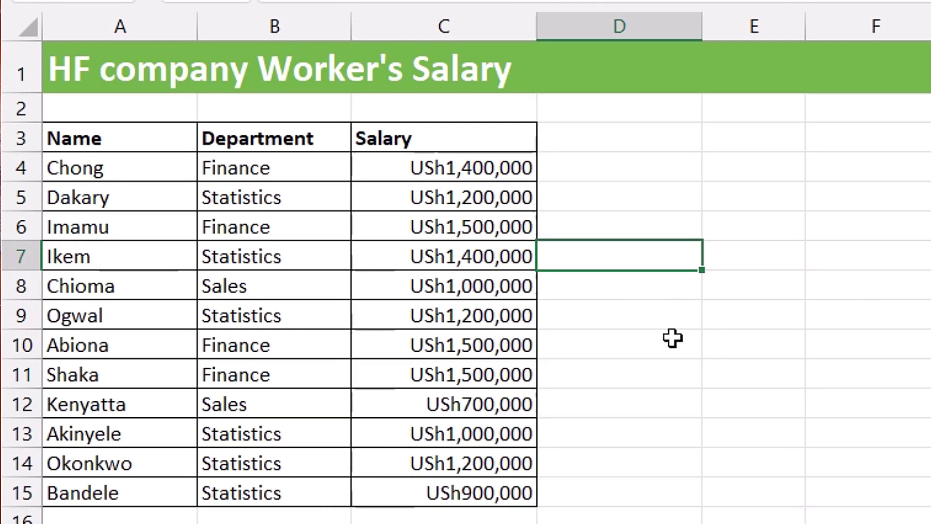
click(114, 162)
drag(114, 138, 463, 493)
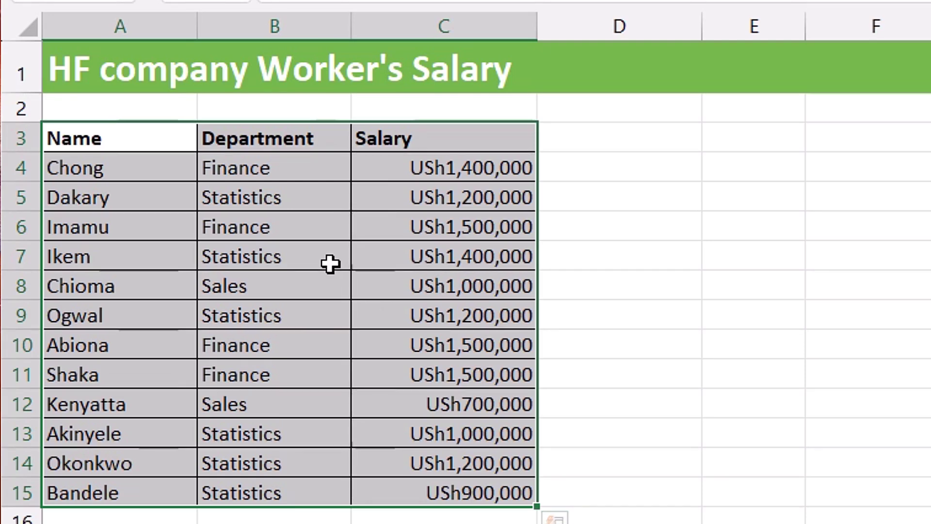
Turn on filtering for the salary table from cell B6 and undo it.
click(289, 227)
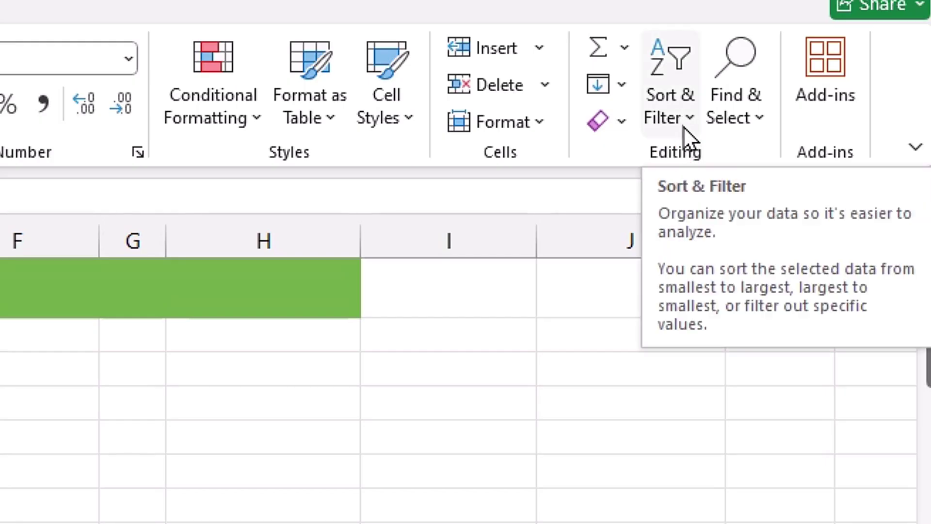
click(685, 115)
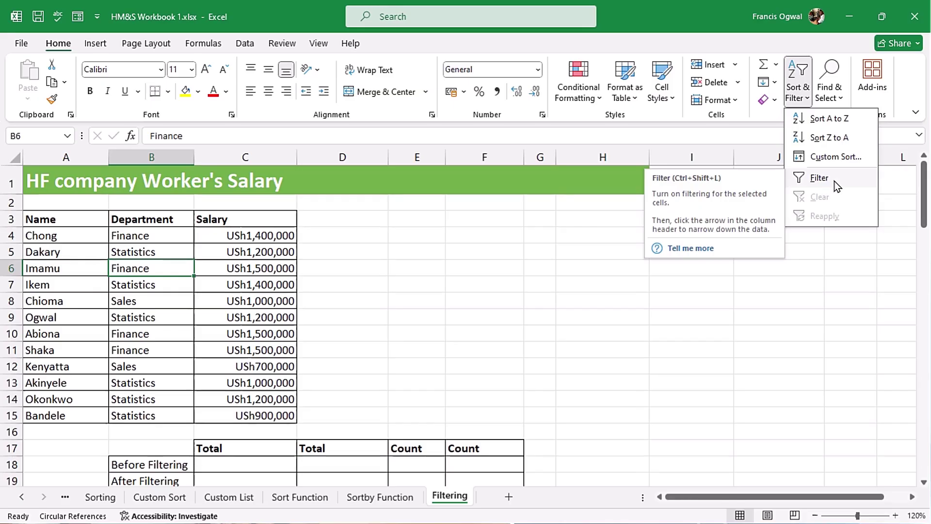
click(747, 289)
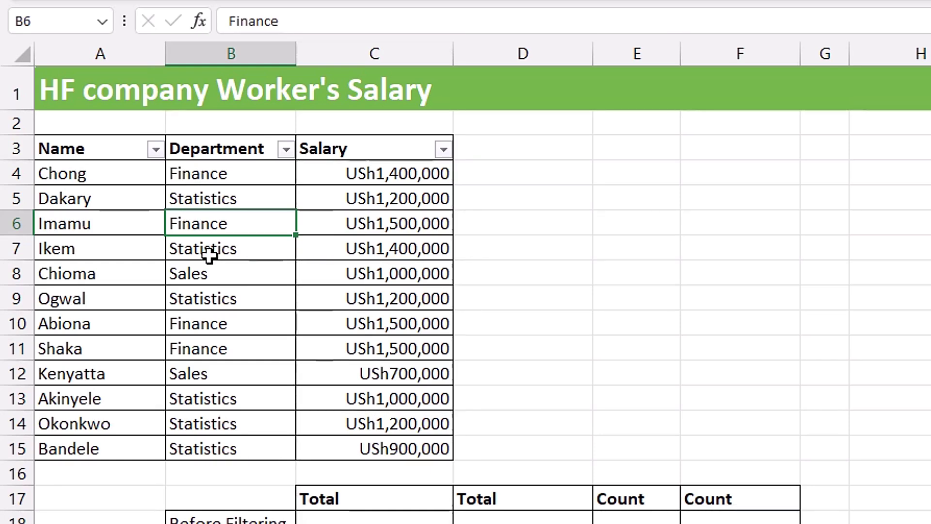
key(ctrl+z)
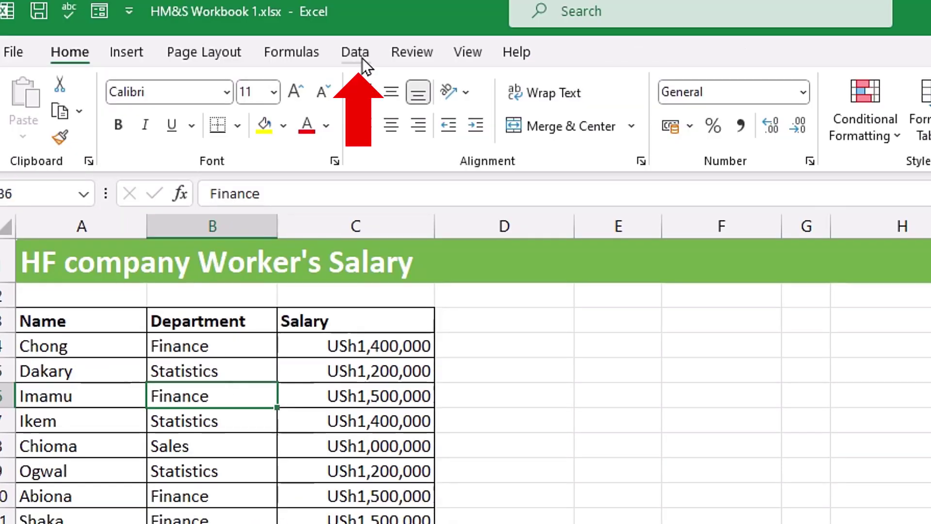
Apply the Filter command again to the Name, Department and Salary headers and undo it.
click(362, 59)
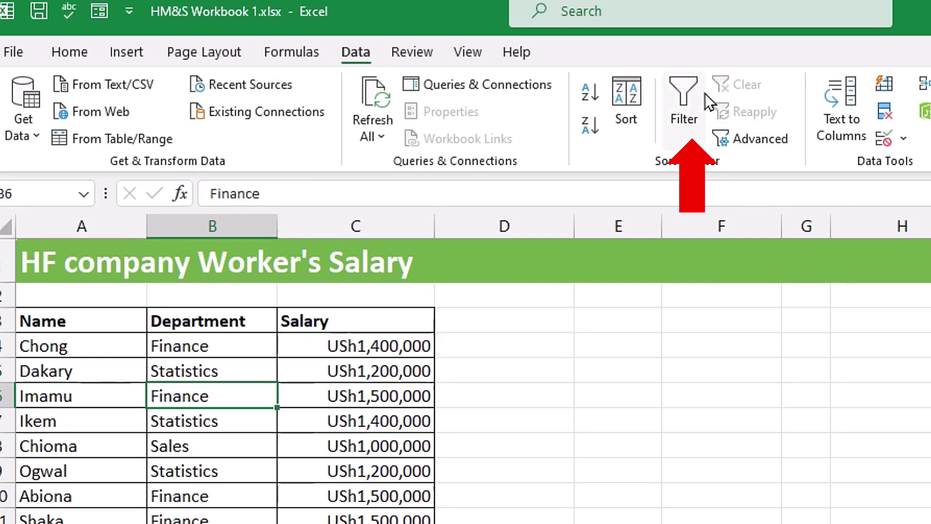
click(690, 95)
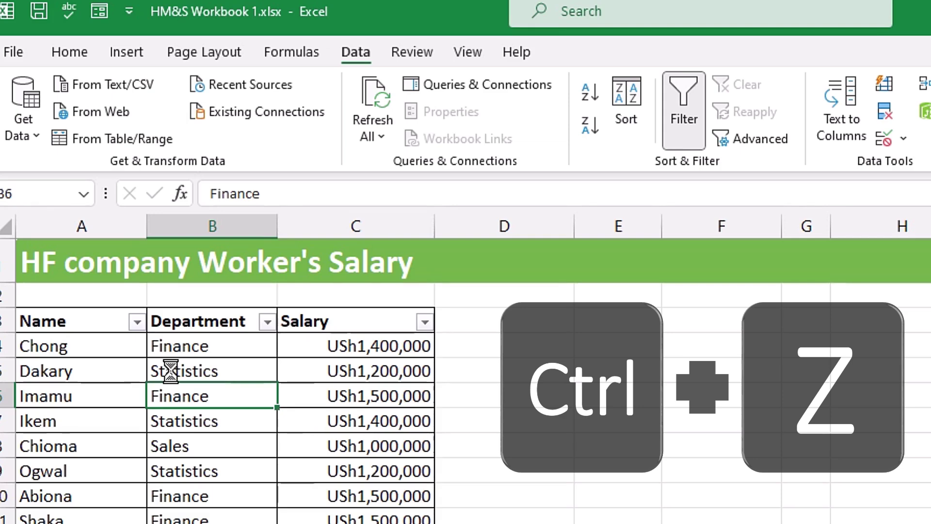
key(ctrl+z)
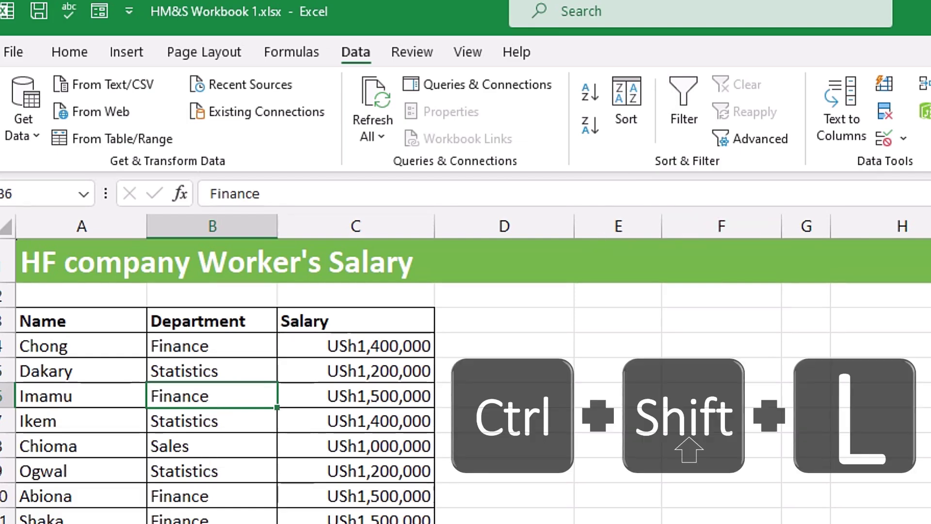
Turn the header filters on and undo them two more times in a row.
key(ctrl+shift+l)
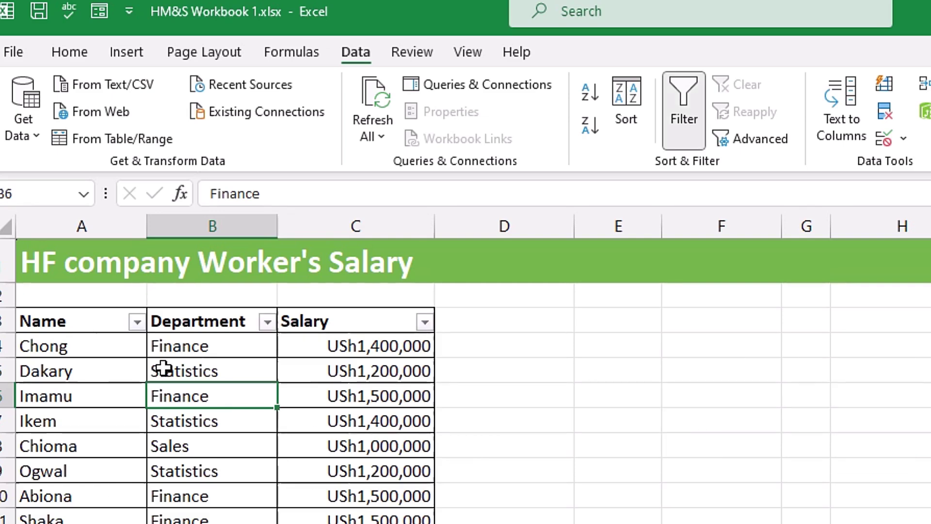
key(ctrl+z)
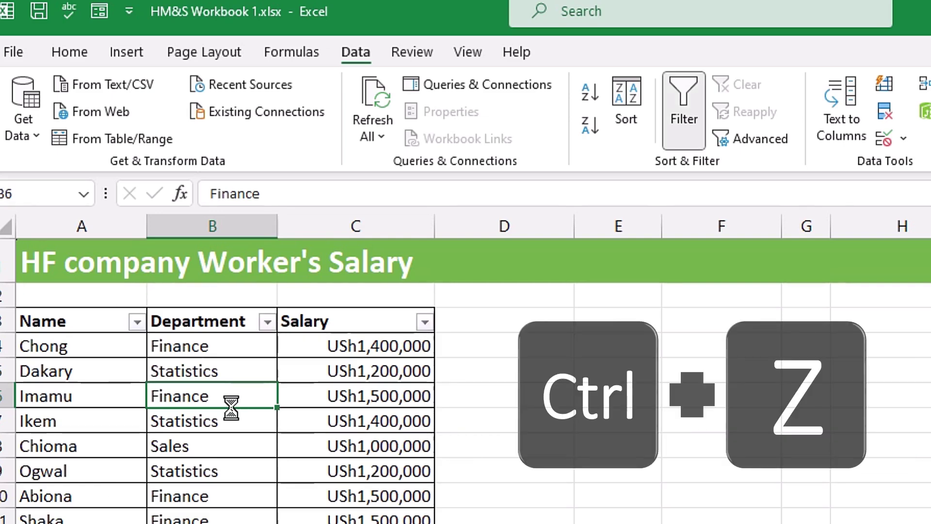
key(alt)
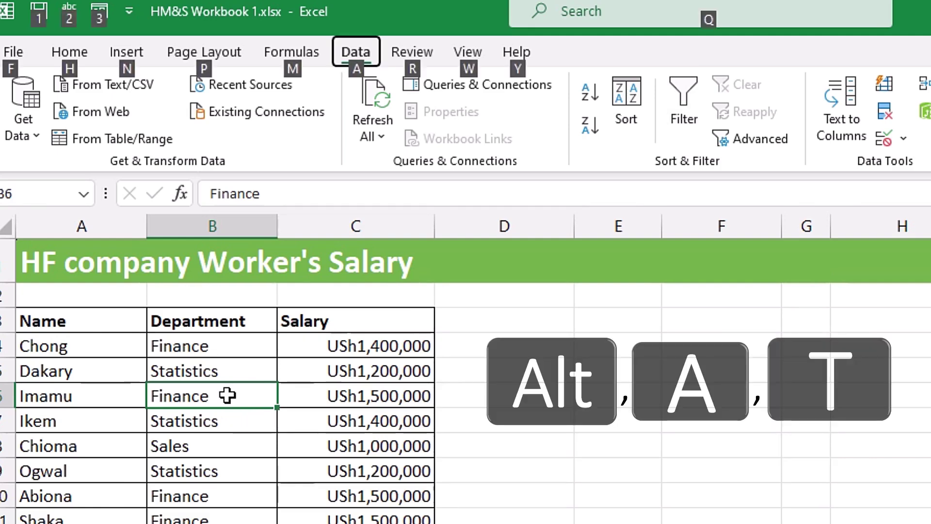
key(a)
key(t)
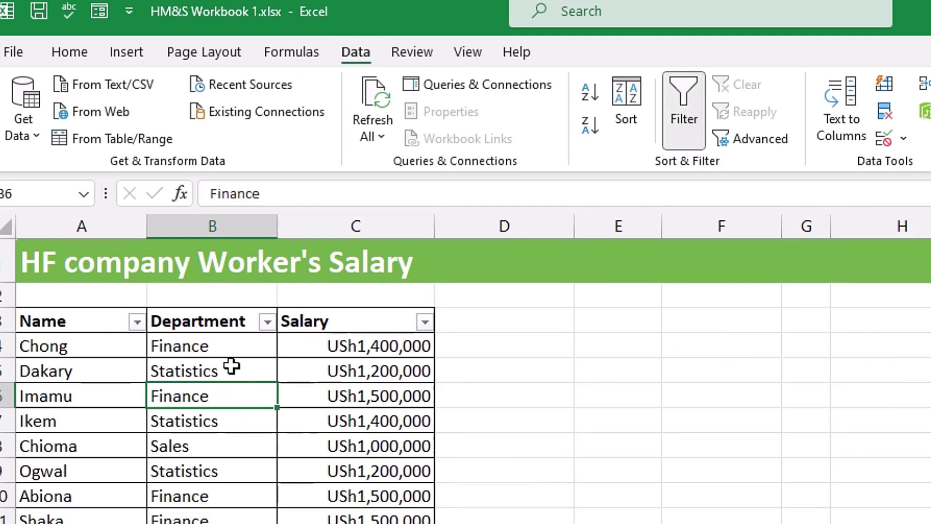
key(ctrl+z)
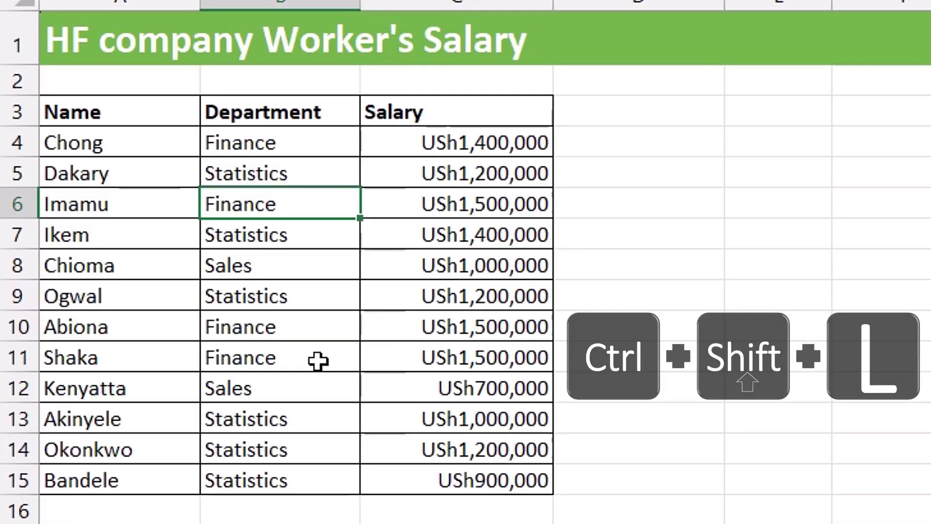
Turn on filtering for the salary table and filter the Department column to show only Statistics.
key(ctrl+shift+l)
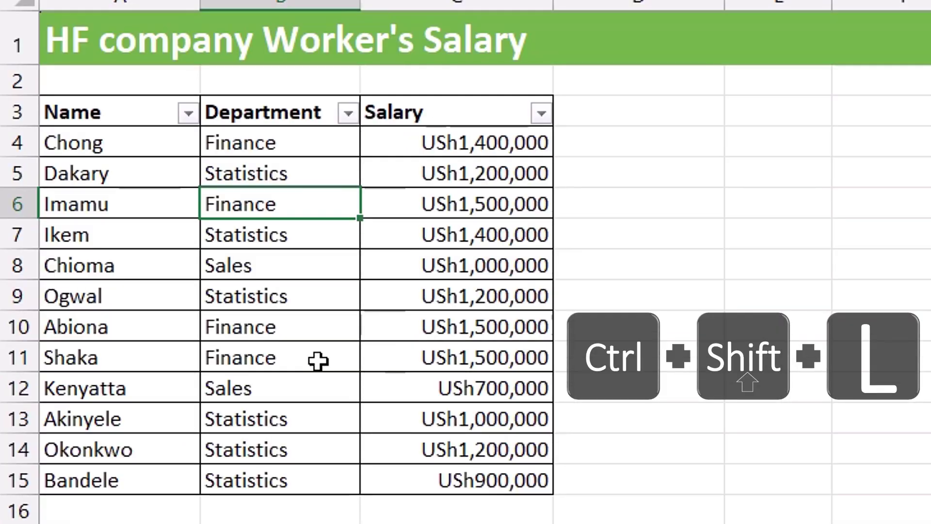
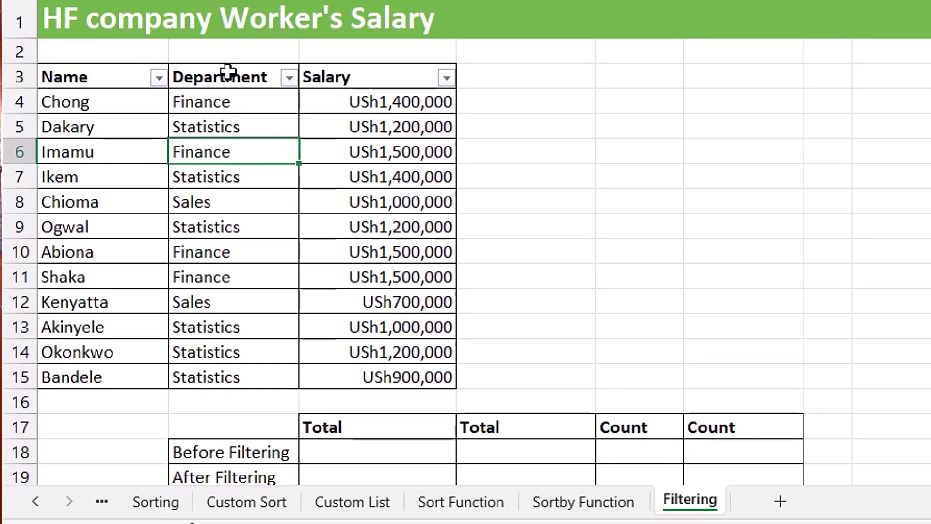
click(289, 78)
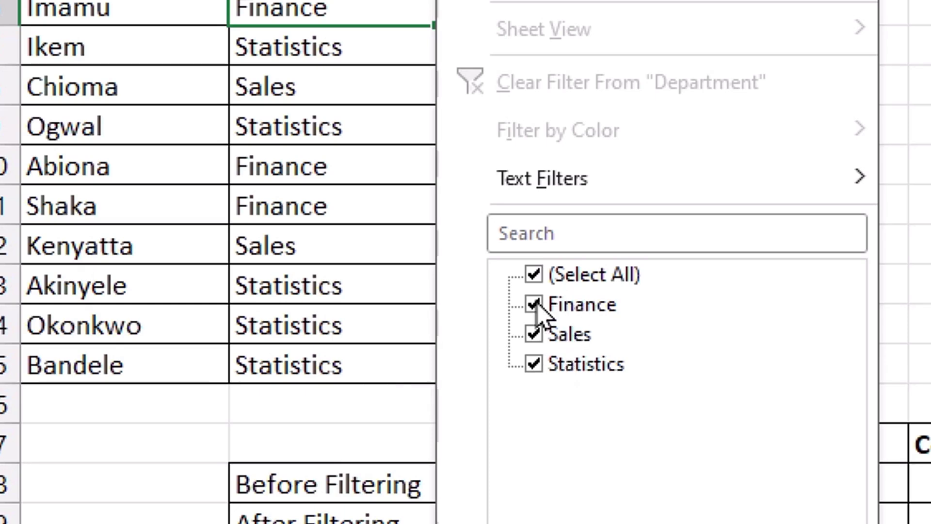
click(535, 365)
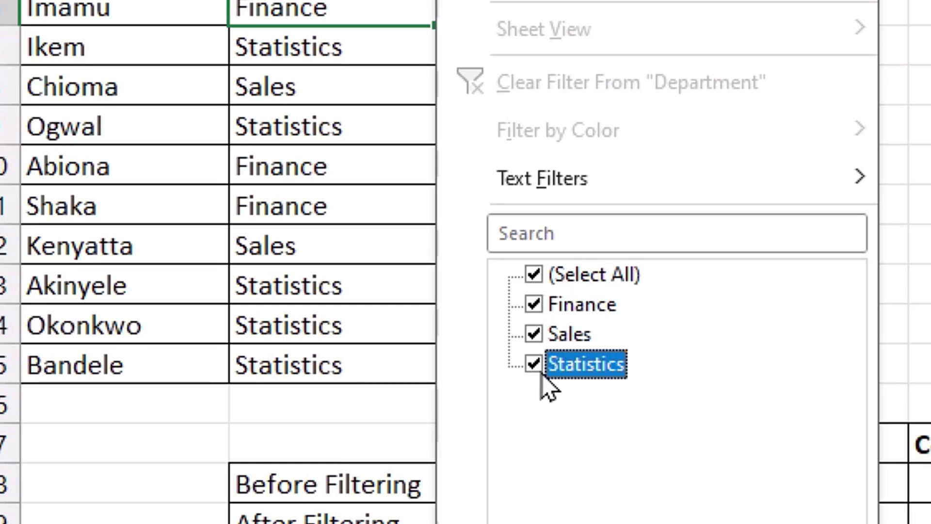
click(534, 333)
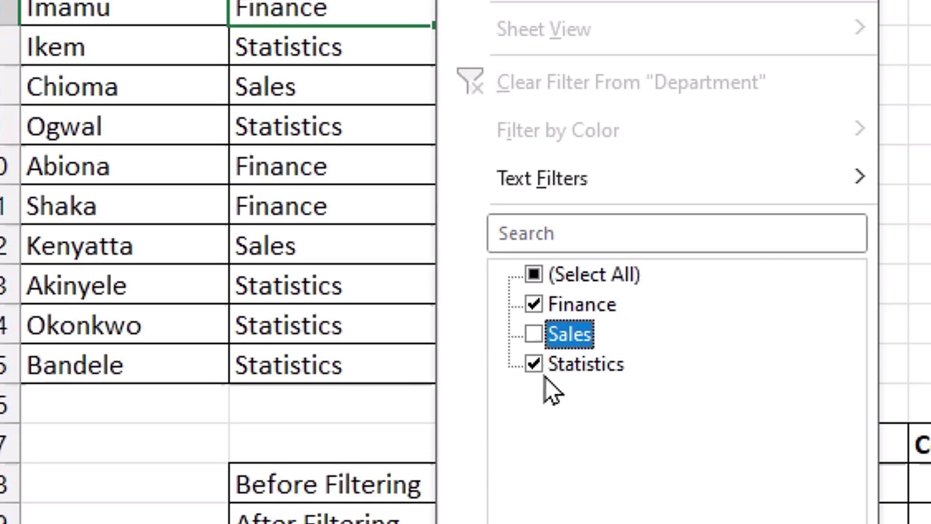
click(537, 332)
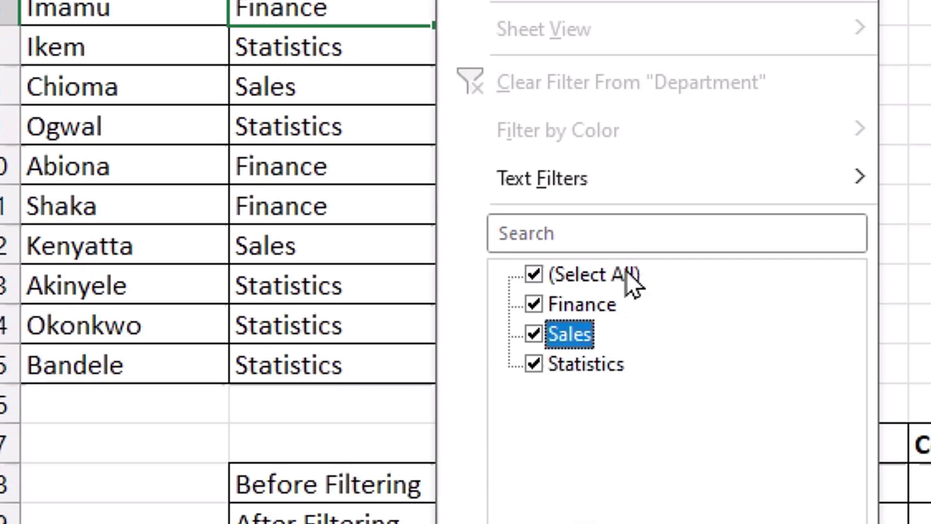
click(566, 275)
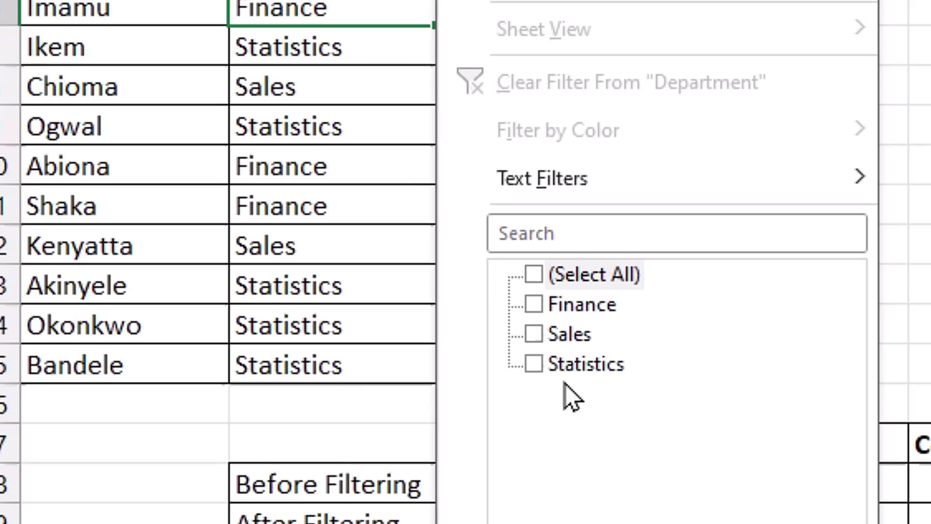
click(537, 363)
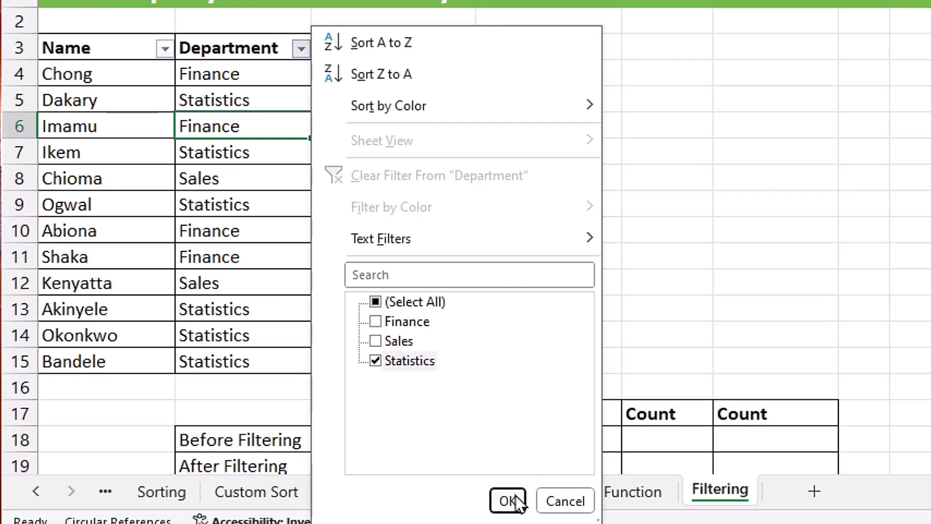
click(508, 501)
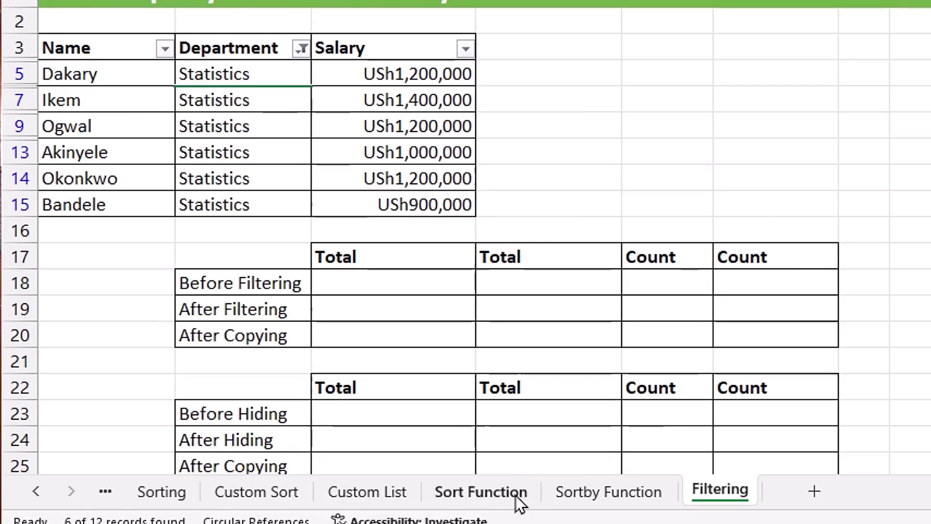
Highlight the filtered Statistics records and their Department cells, and clear the filter so all the salary records show.
drag(105, 47, 367, 68)
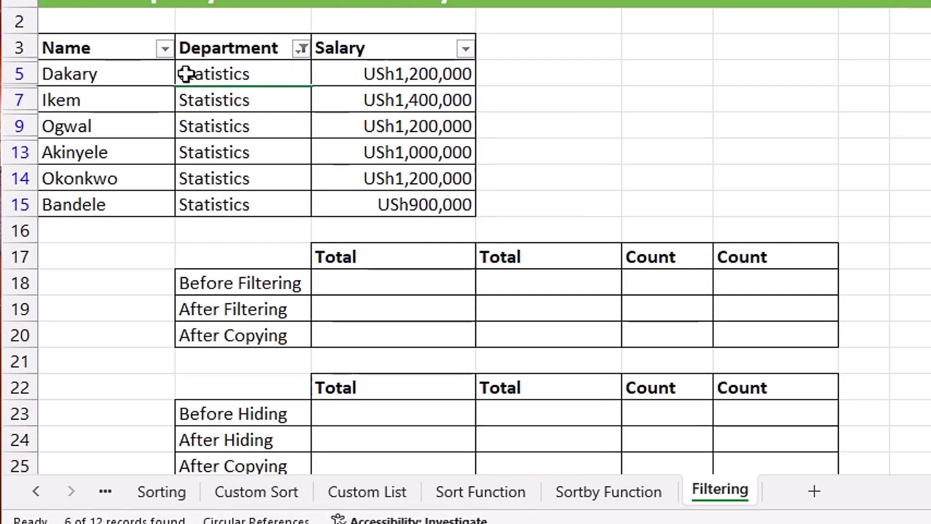
drag(552, 158, 648, 350)
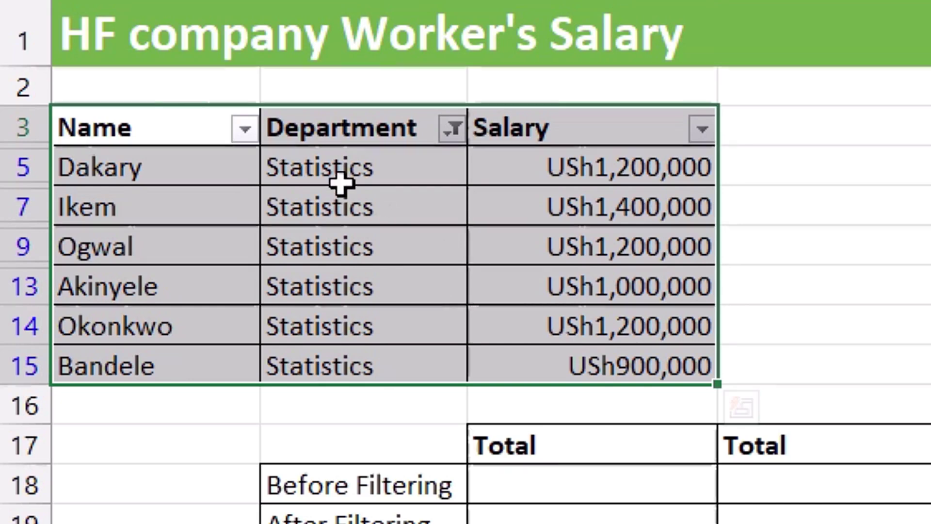
drag(342, 168, 339, 353)
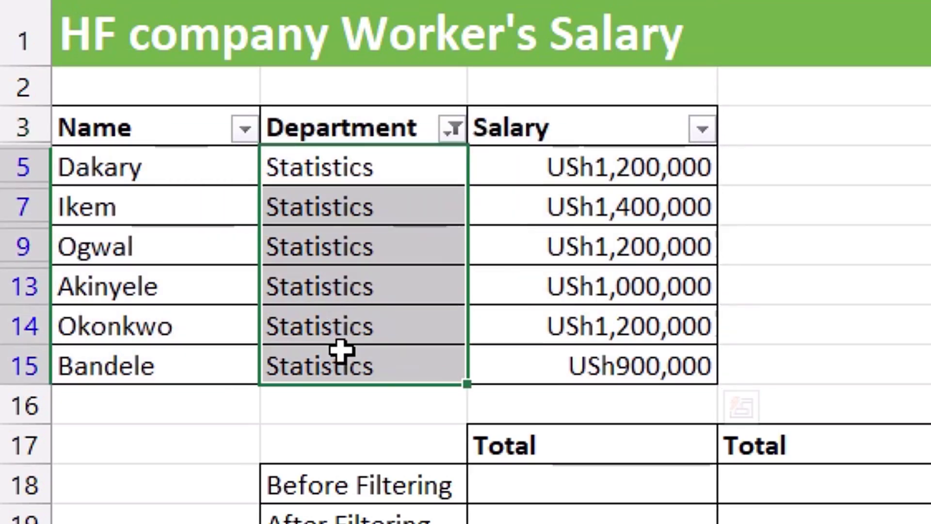
click(844, 335)
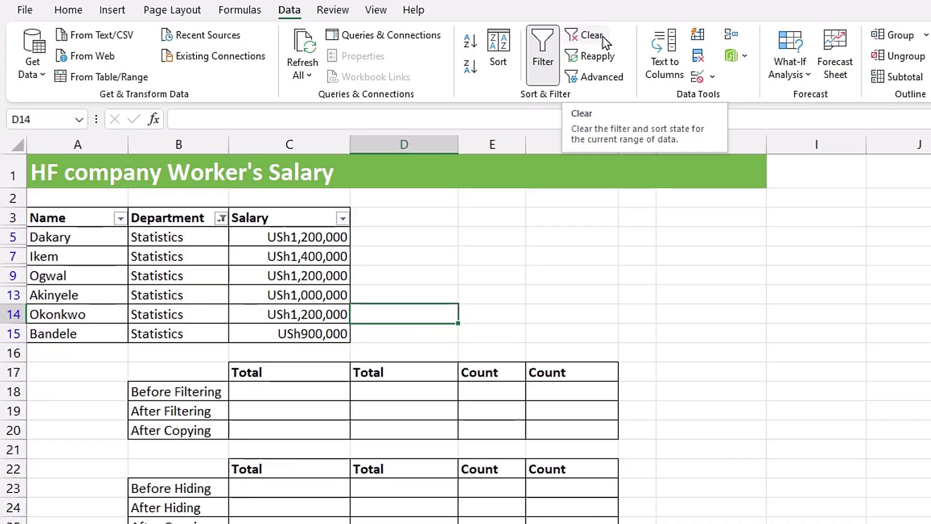
click(778, 88)
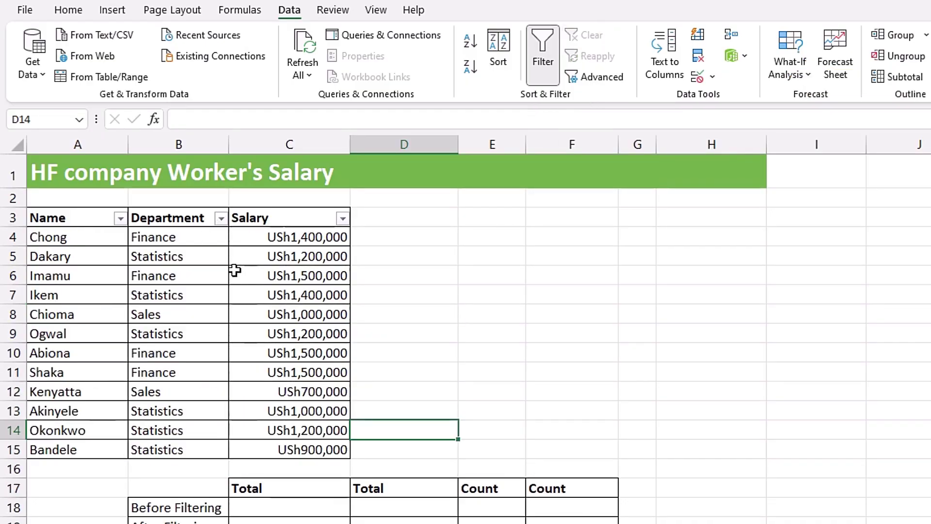
Filter the Department column to show only Sales and Statistics.
click(221, 218)
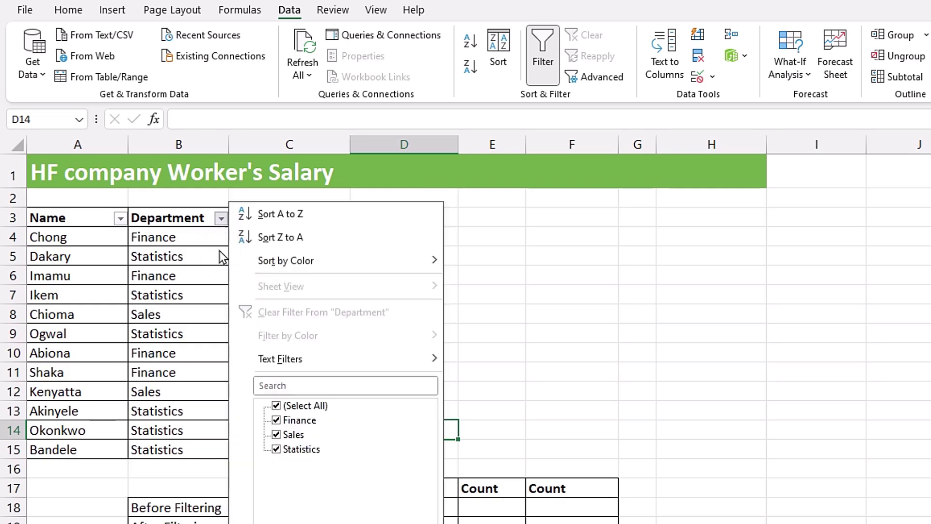
click(466, 380)
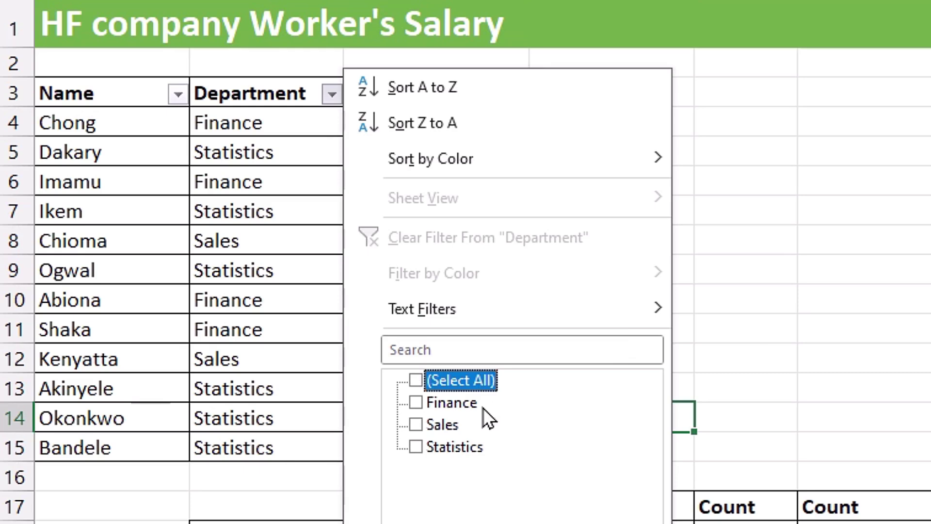
click(441, 423)
click(453, 447)
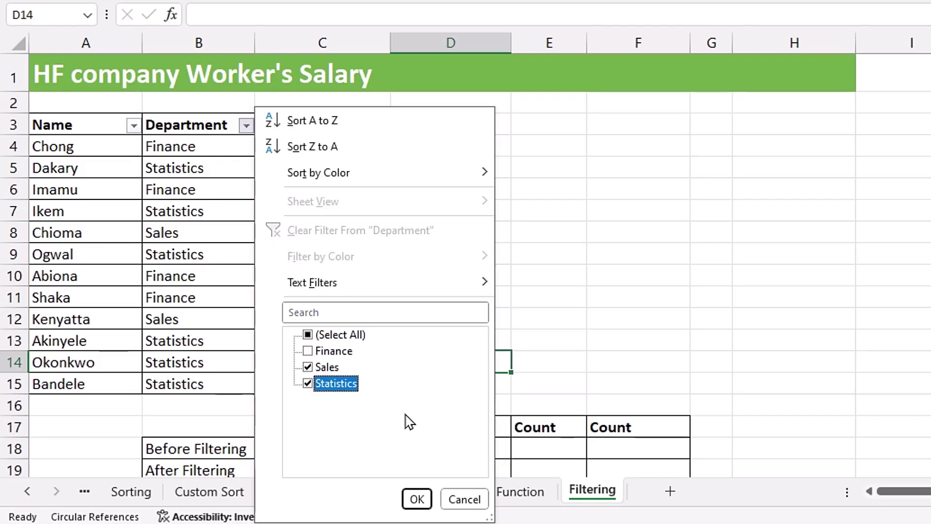
click(417, 498)
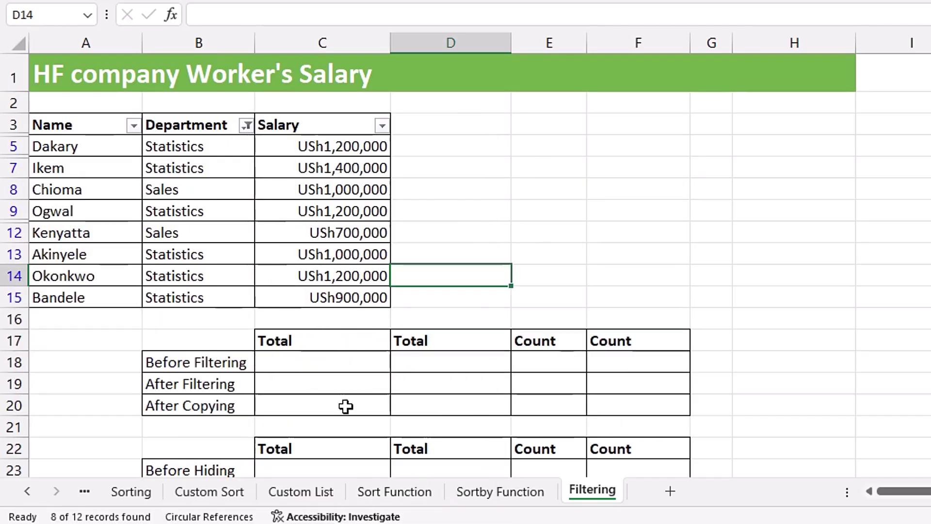
Highlight the filtered Department cells and turn filtering off for the salary table.
drag(199, 146, 188, 302)
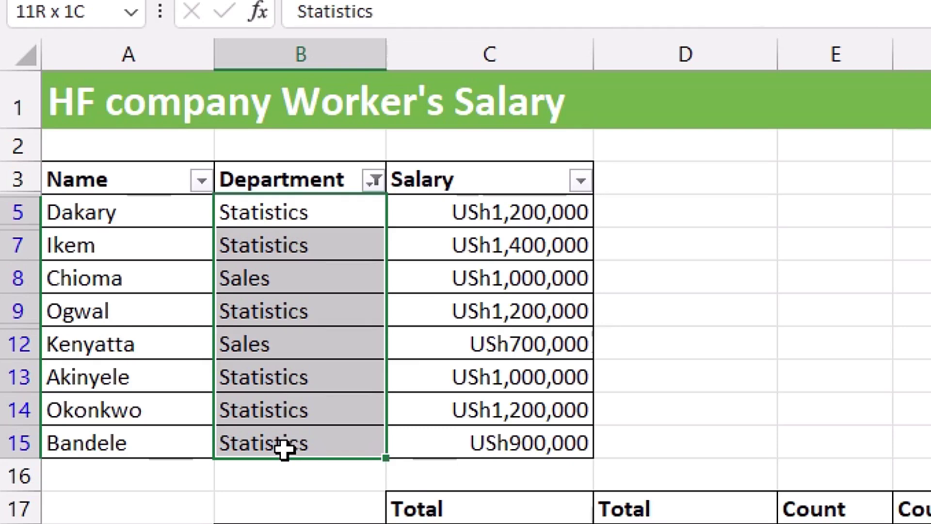
drag(284, 450, 283, 450)
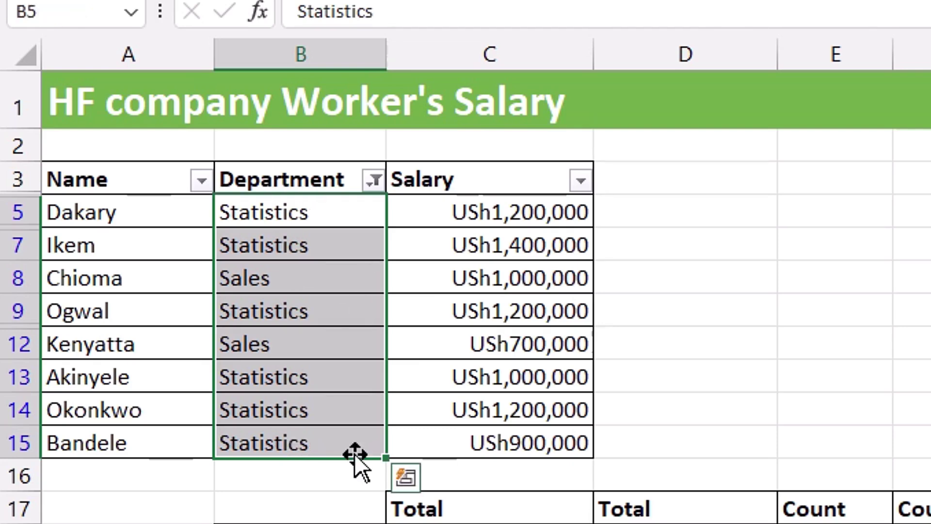
click(391, 344)
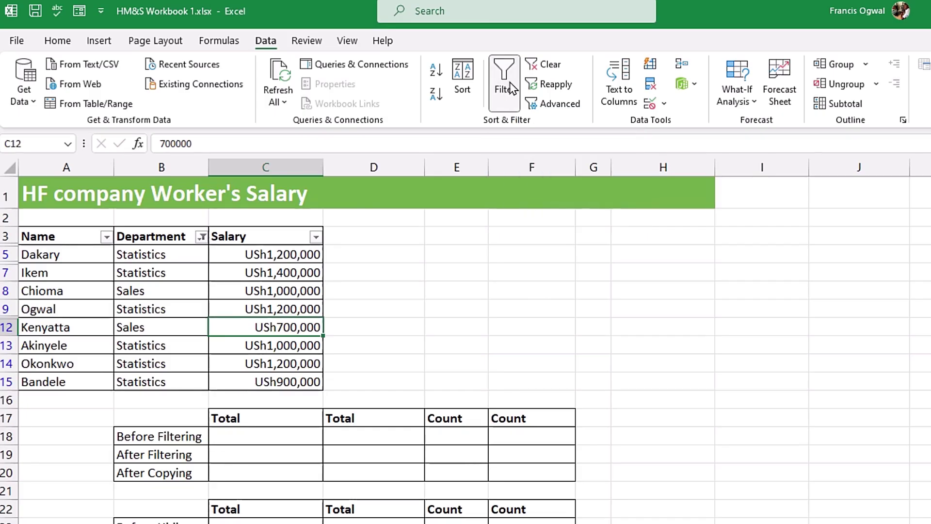
click(504, 82)
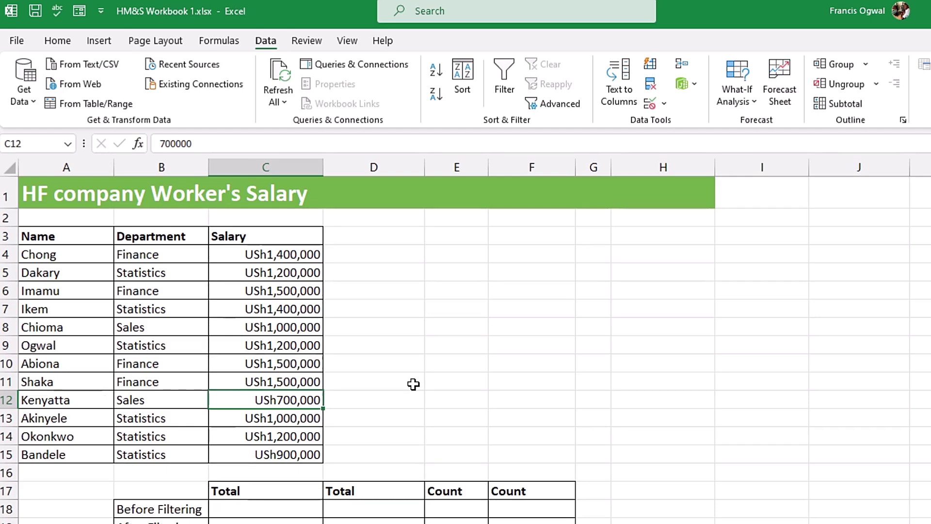
key(Up)
key(Up)
key(Up)
key(Up)
key(Up)
key(Right)
key(Right)
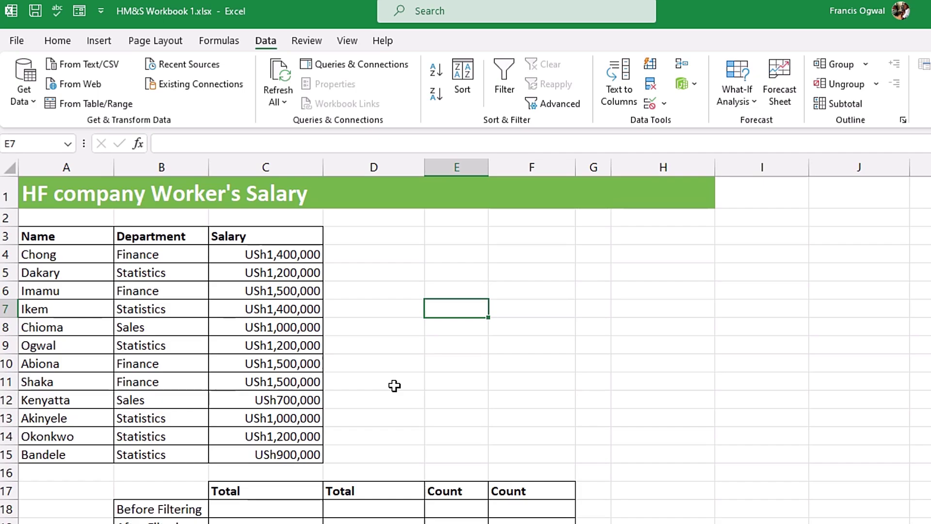
Enter a SUM of the salaries C4:C15 in cell C18 as the Before Filtering total.
scroll(466, 335, down, 1)
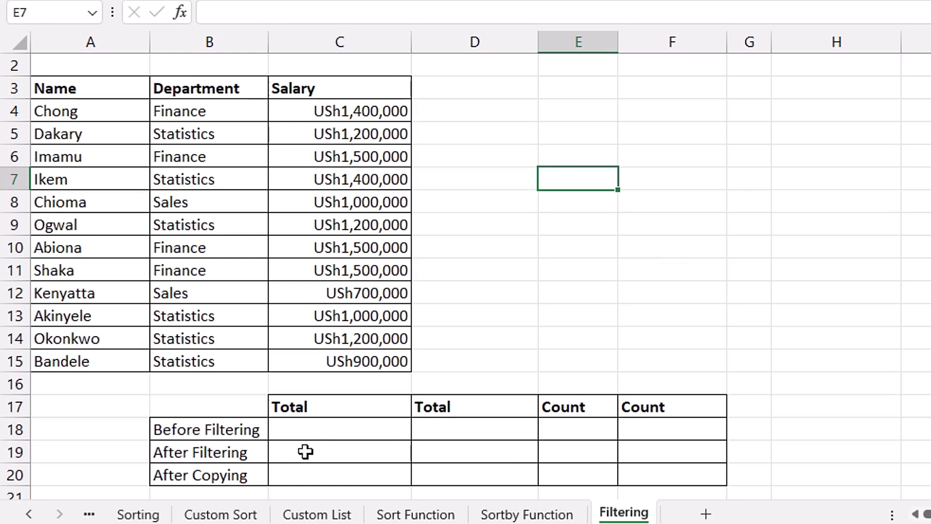
click(311, 431)
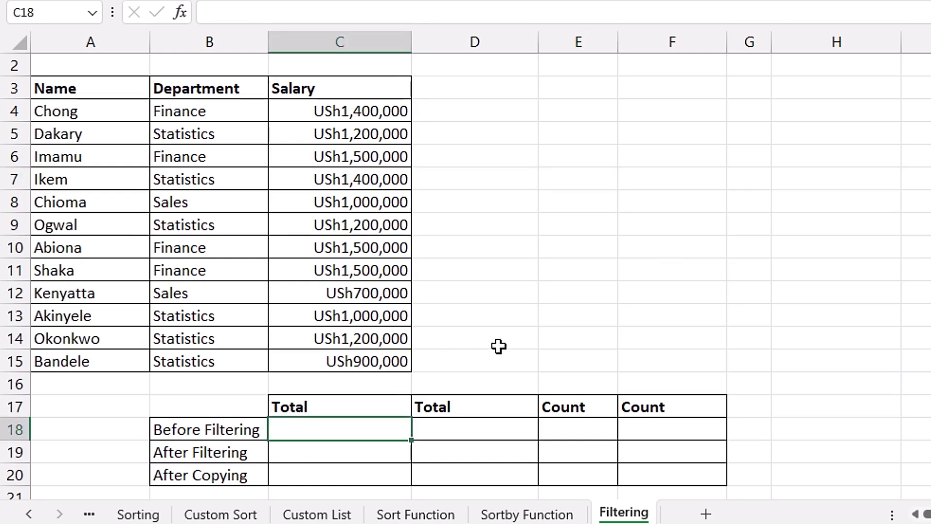
text(=sum)
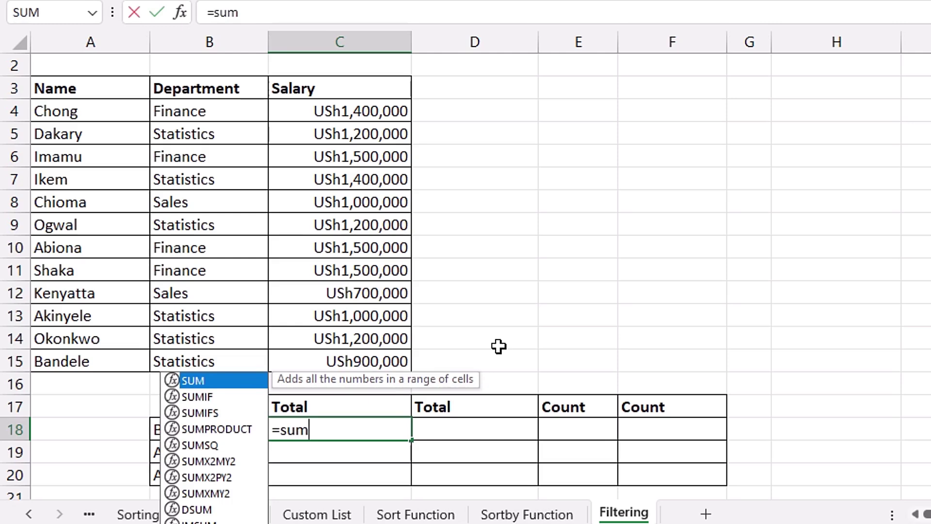
key(Tab)
drag(364, 110, 362, 323)
drag(362, 365, 364, 365)
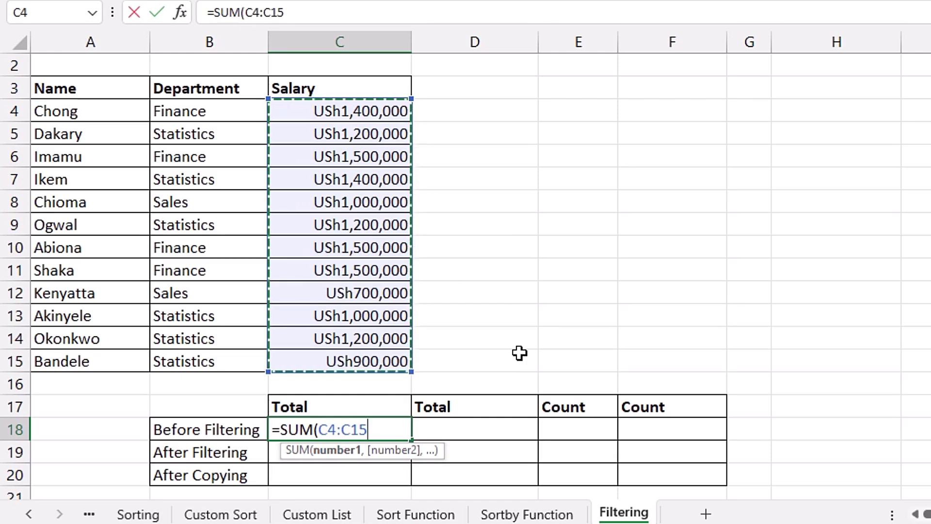
key(Tab)
Enter a COUNT of the salaries C4:C15 in cell E18 of the Before Filtering row.
key(Tab)
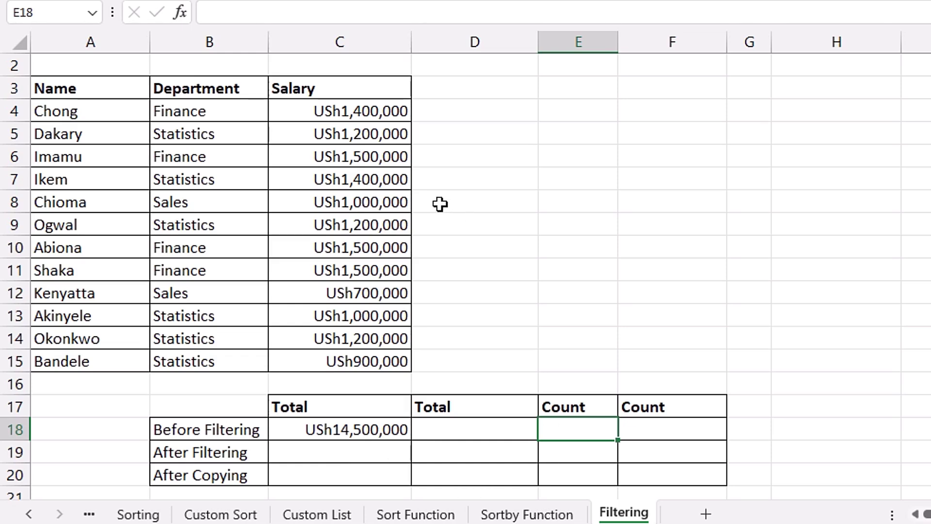
text(=coun)
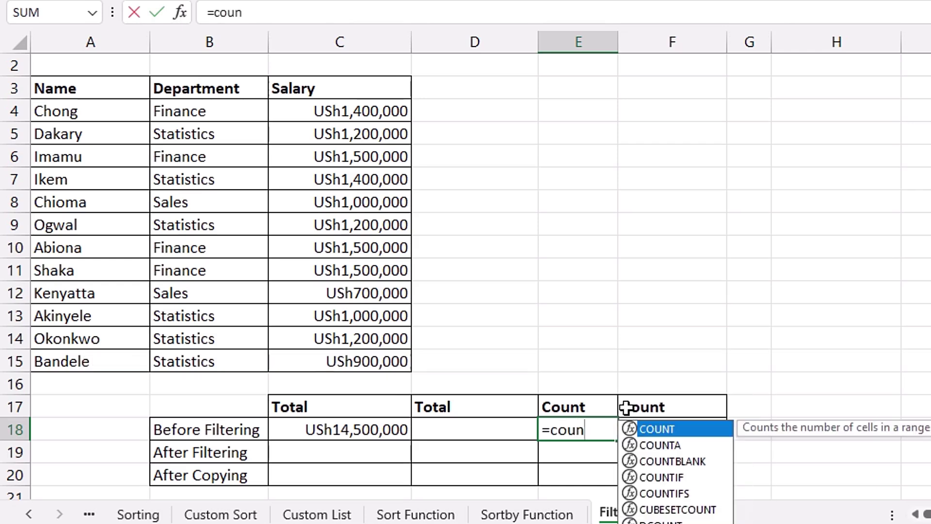
key(Tab)
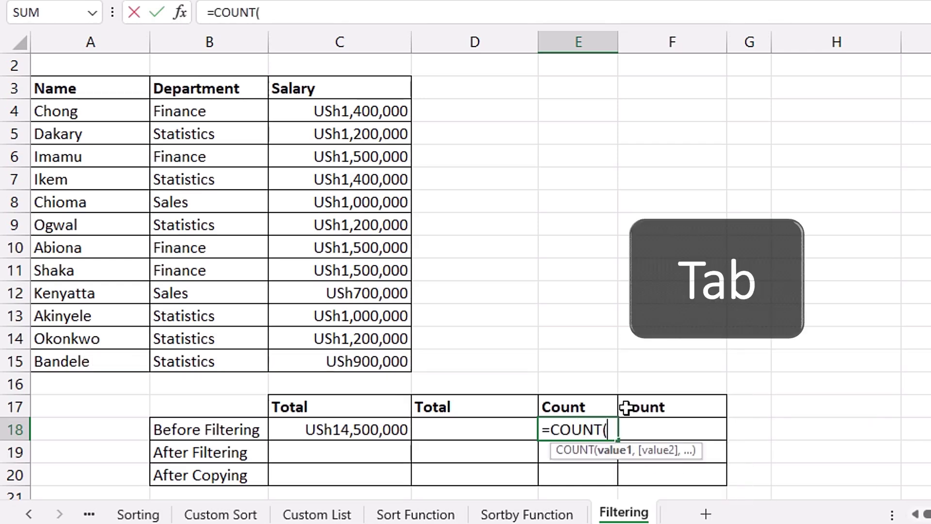
drag(345, 113, 344, 359)
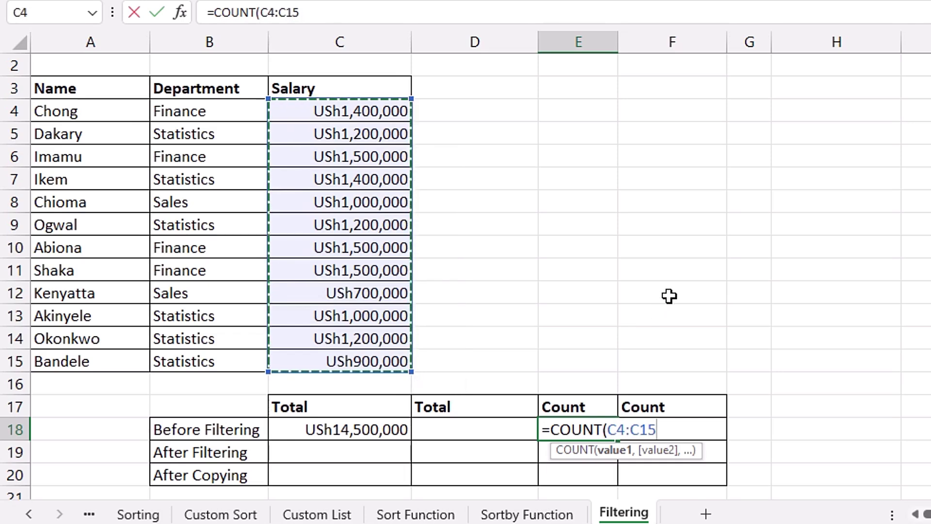
key(Return)
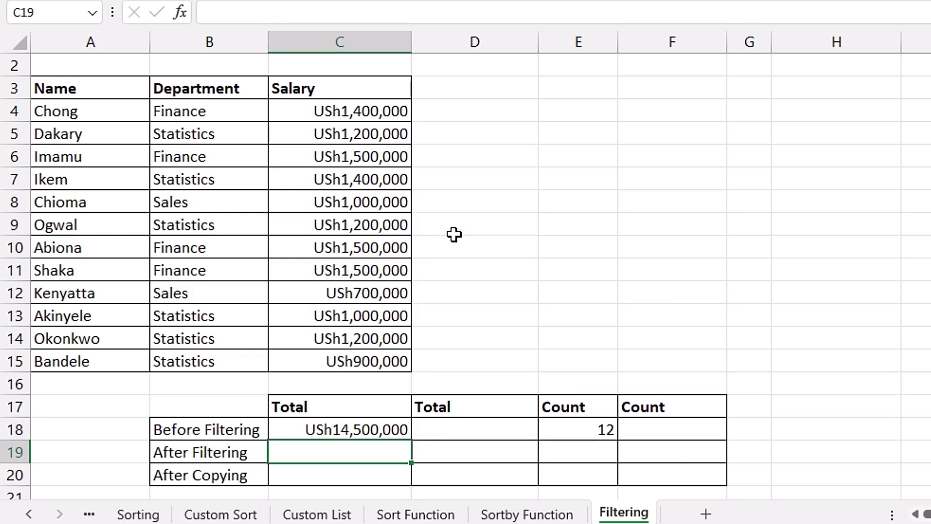
Turn on filtering for the salary table again and show only the Statistics department.
click(227, 158)
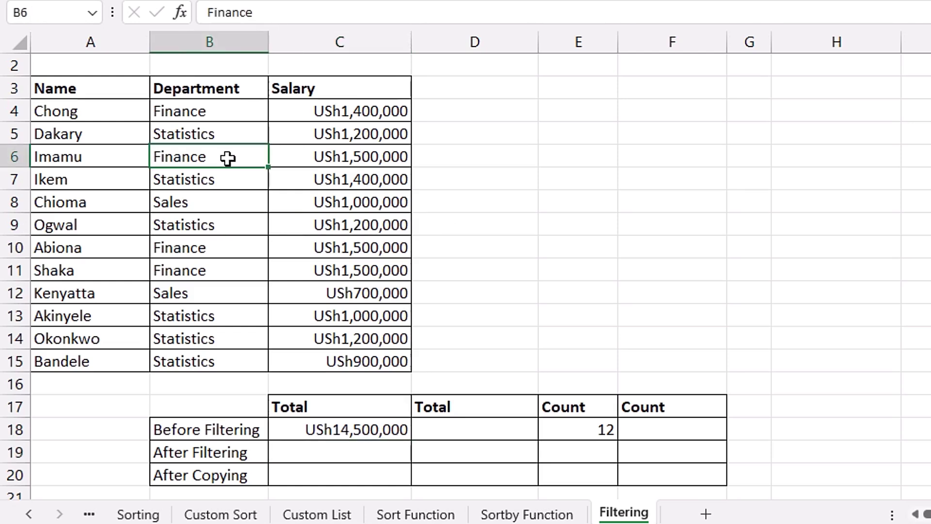
key(ctrl+shift+l)
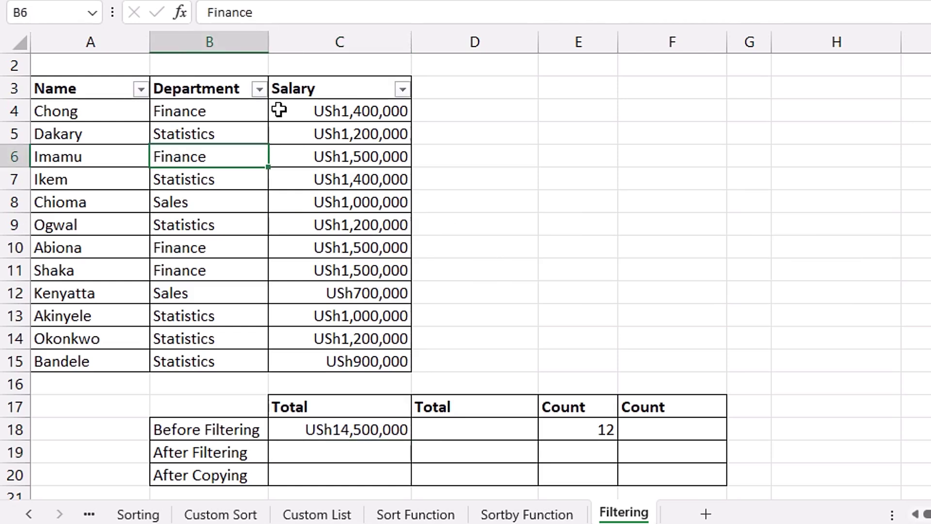
click(259, 90)
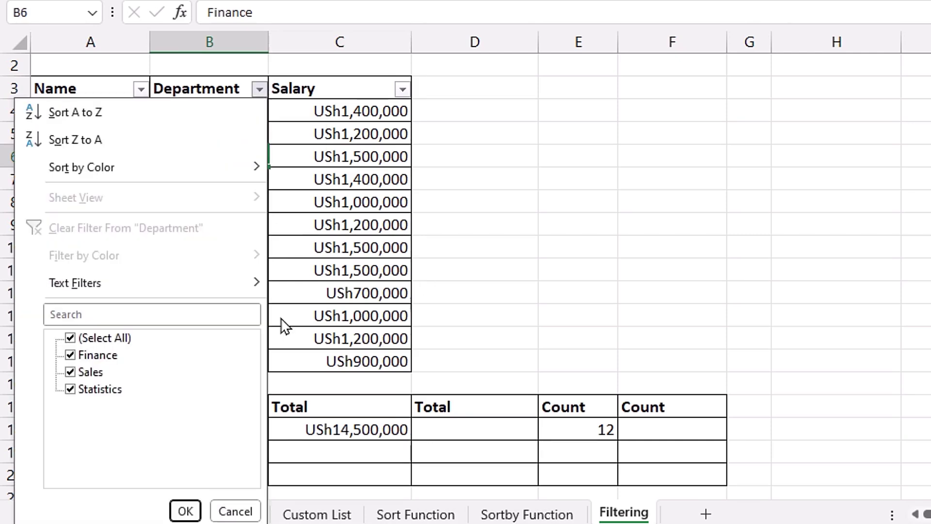
click(121, 338)
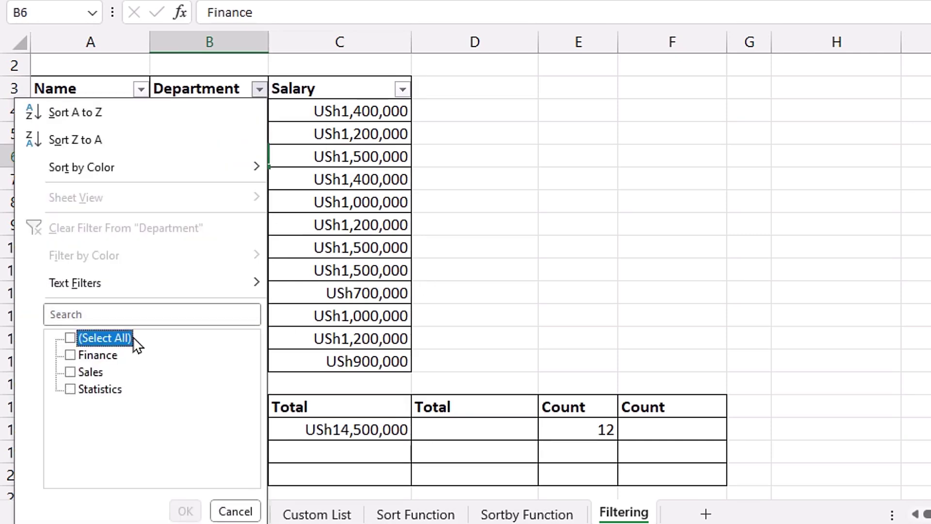
click(109, 388)
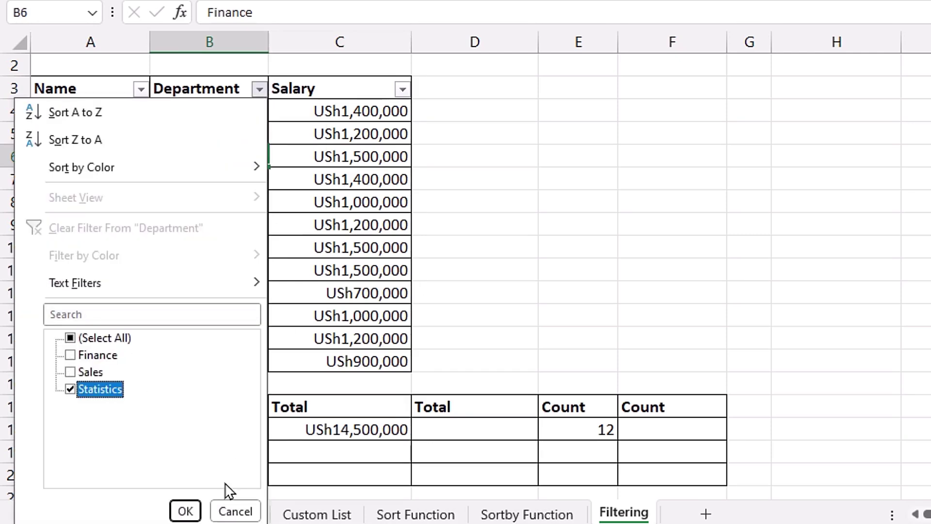
click(184, 511)
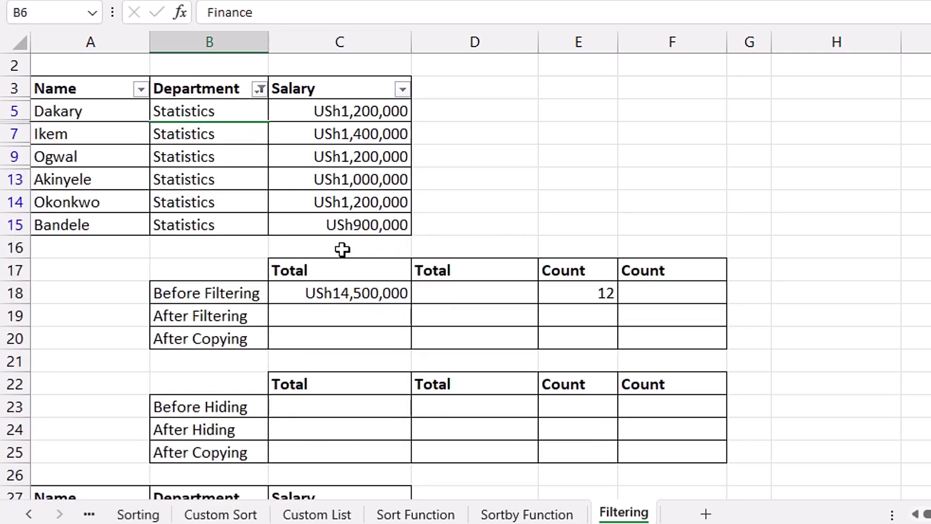
Enter a SUM of the filtered salaries C5:C15 in cell C19 as the After Filtering total.
click(339, 315)
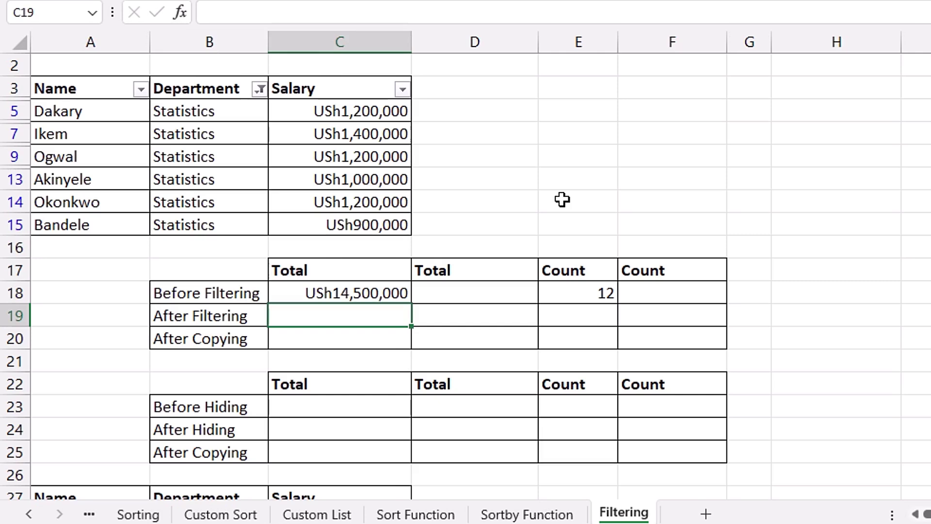
text(=s)
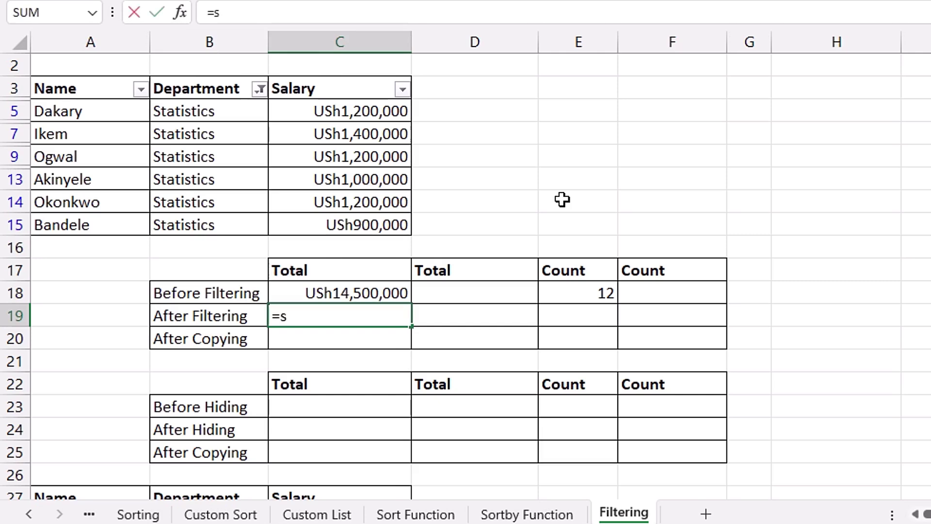
text(um)
key(Tab)
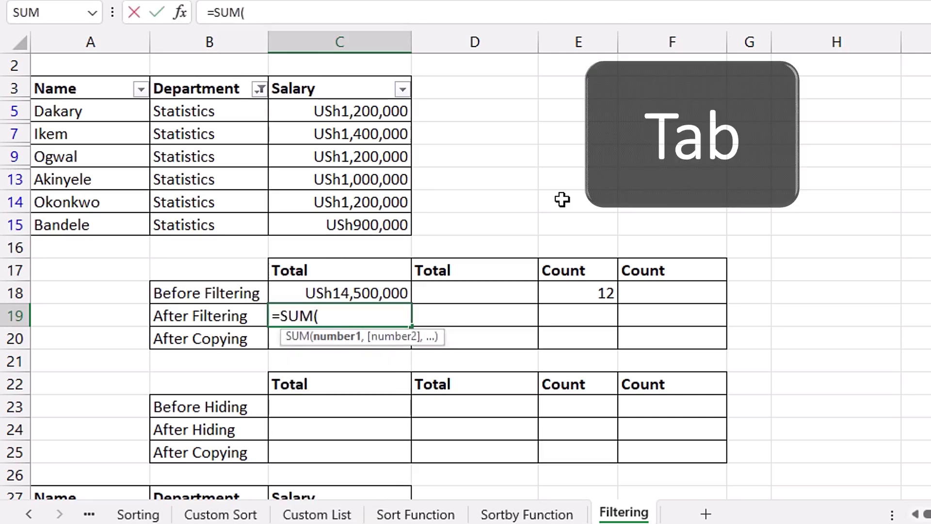
drag(326, 114, 333, 224)
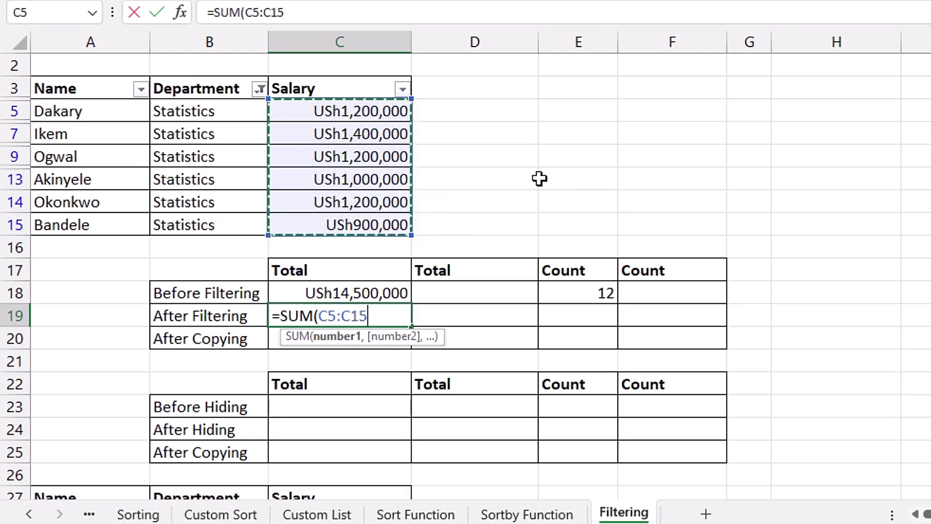
key(Tab)
Enter a COUNT of the filtered salaries C5:C15 in cell E19 of the After Filtering row.
key(Tab)
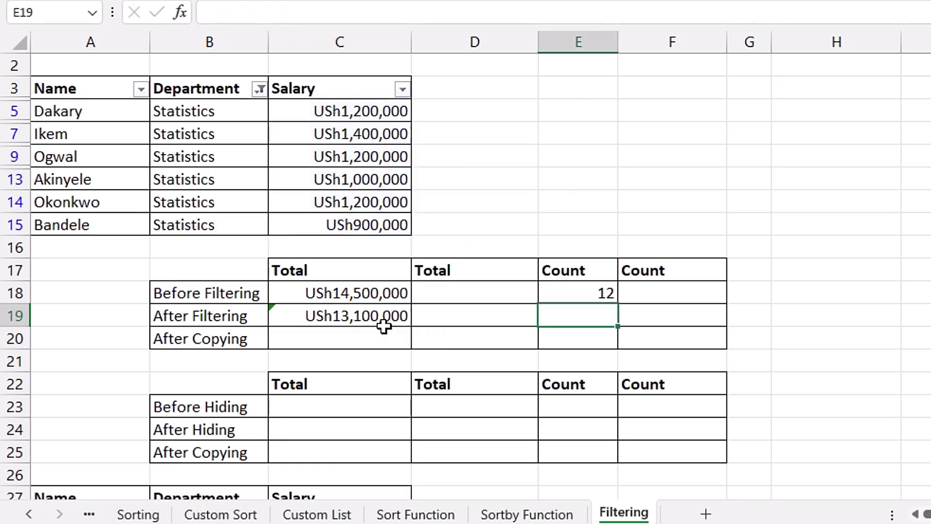
text(=coun)
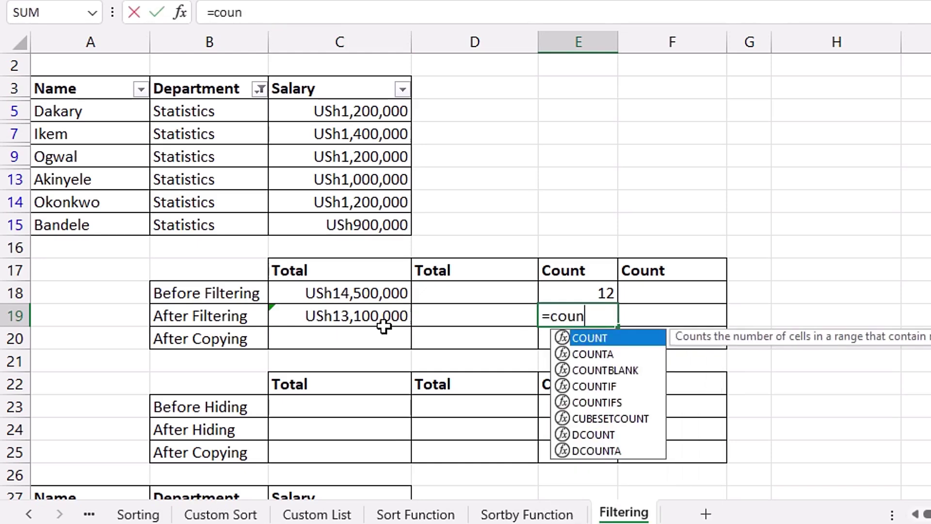
key(Tab)
drag(363, 111, 364, 220)
key(Return)
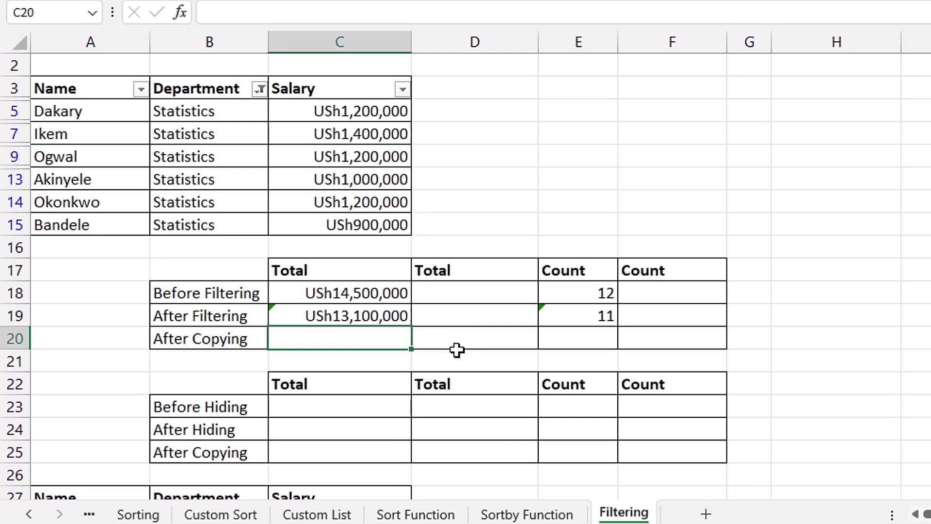
Inspect the cell ranges used by the Before Filtering SUM and COUNT formulas in C18 and E18.
click(356, 291)
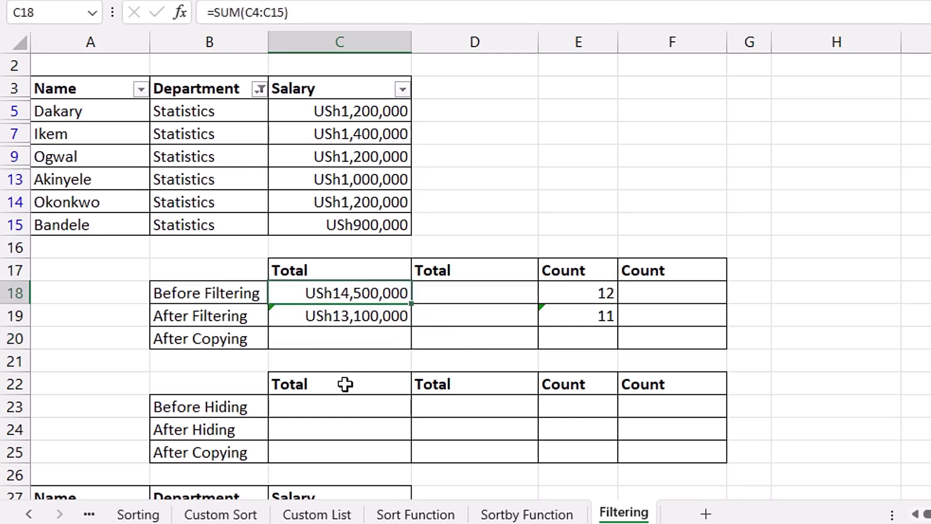
key(F2)
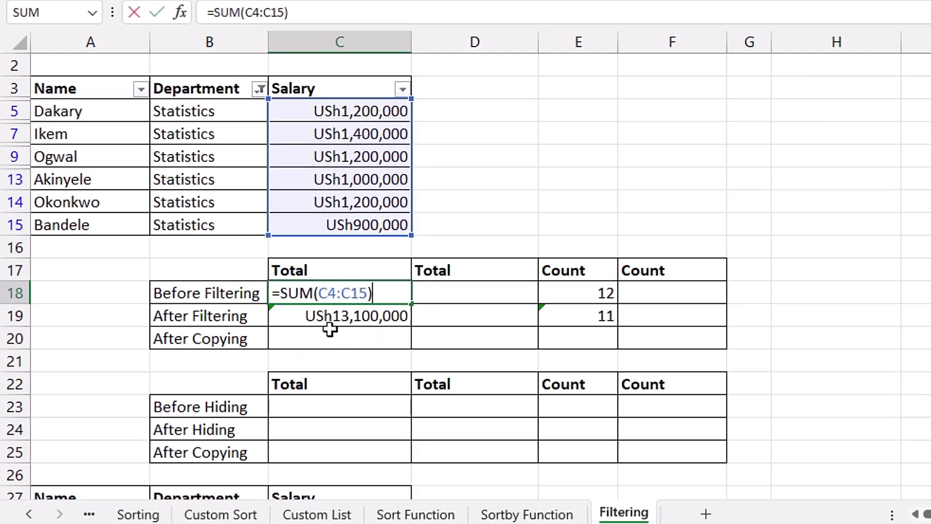
key(Tab)
key(Tab)
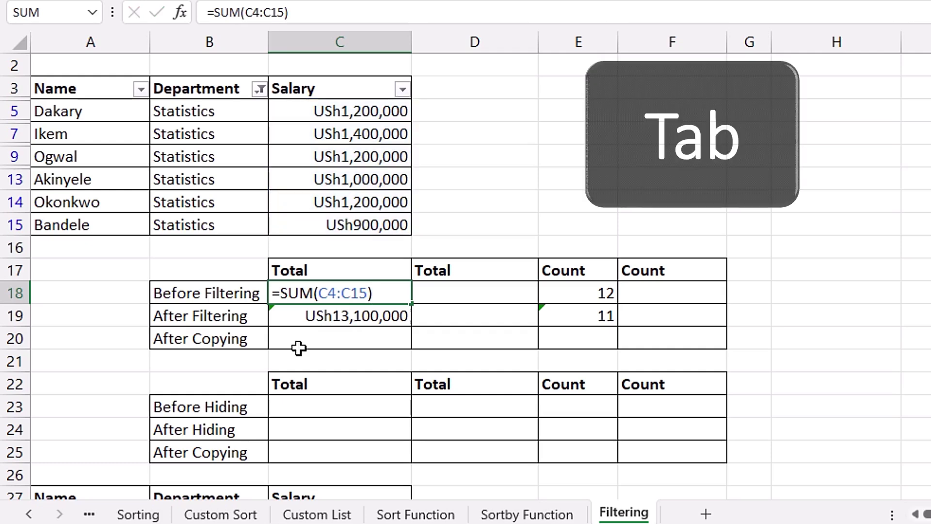
key(F2)
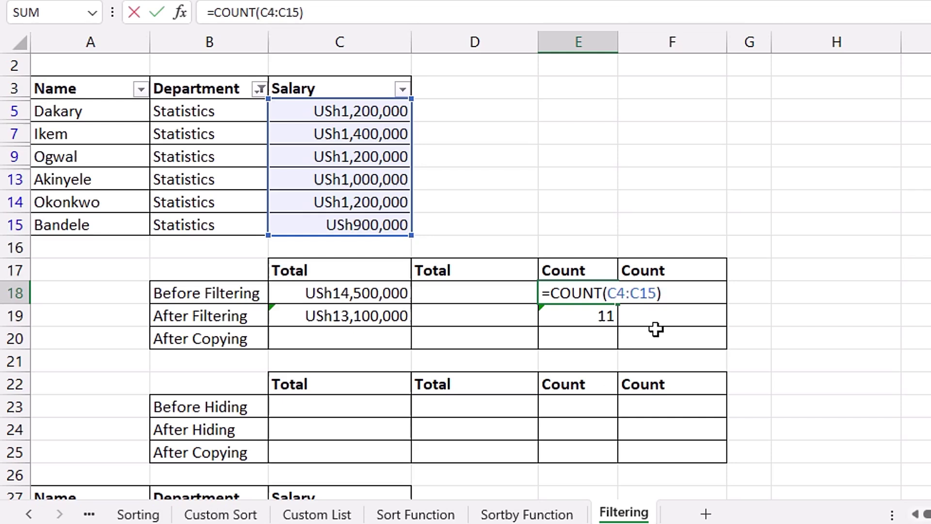
key(Tab)
Inspect the cell ranges used by the After Filtering SUM and COUNT formulas in C19 and E19.
click(368, 318)
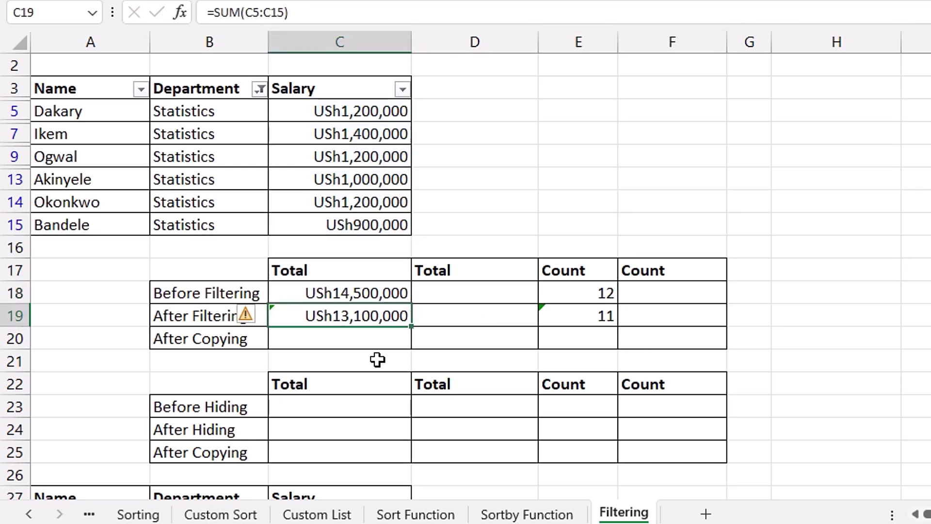
key(F2)
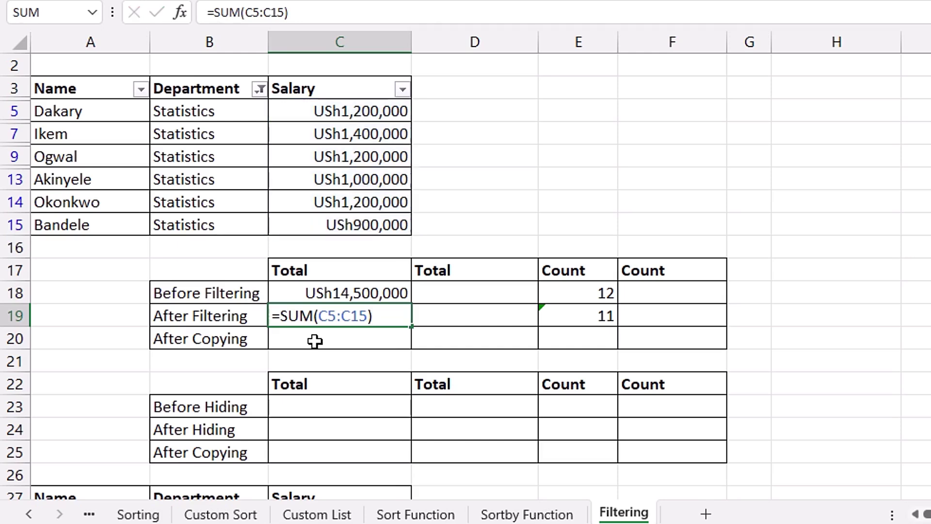
key(Tab)
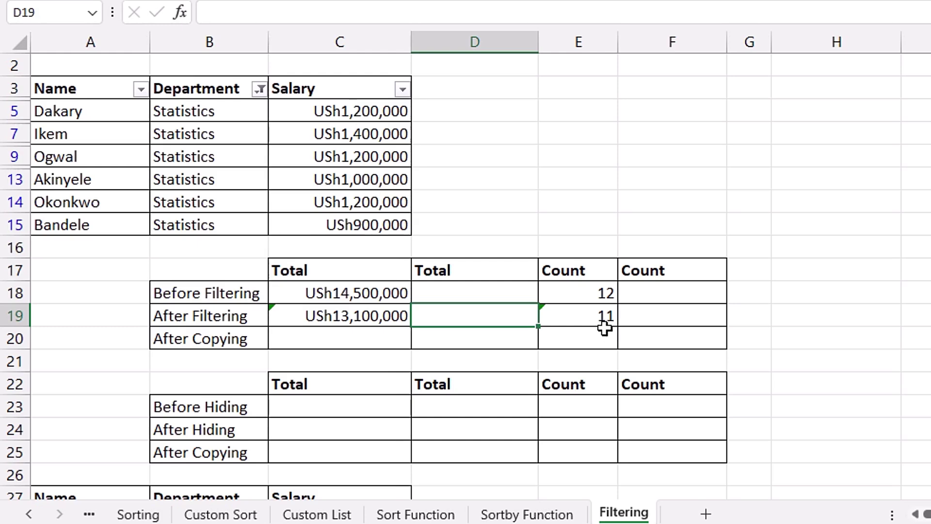
click(582, 315)
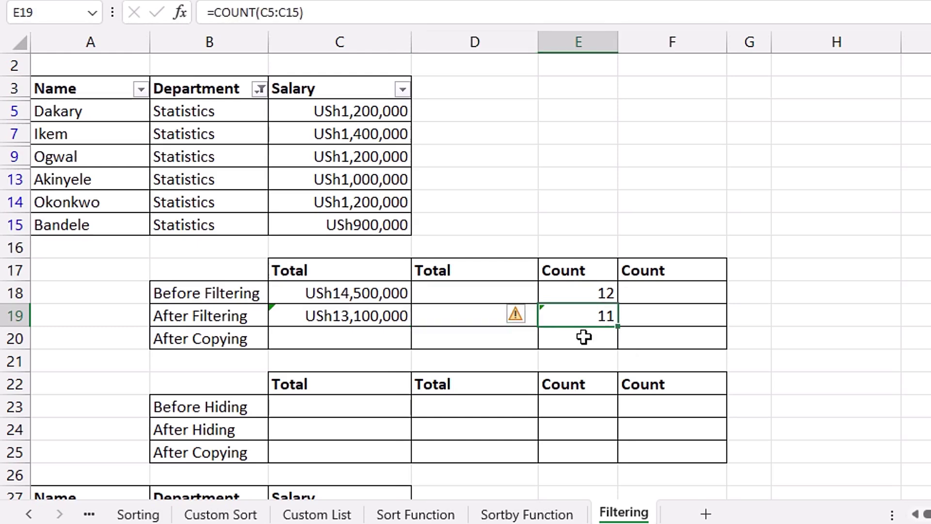
key(F2)
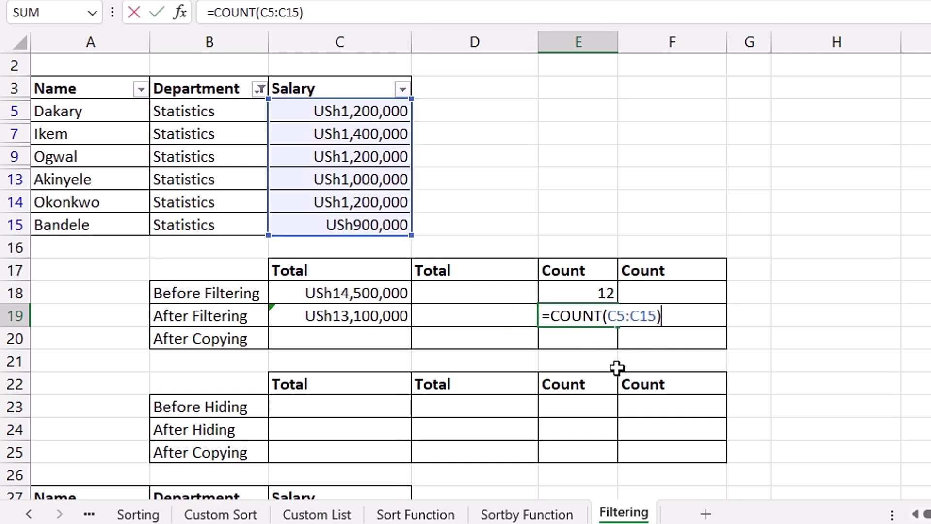
key(Tab)
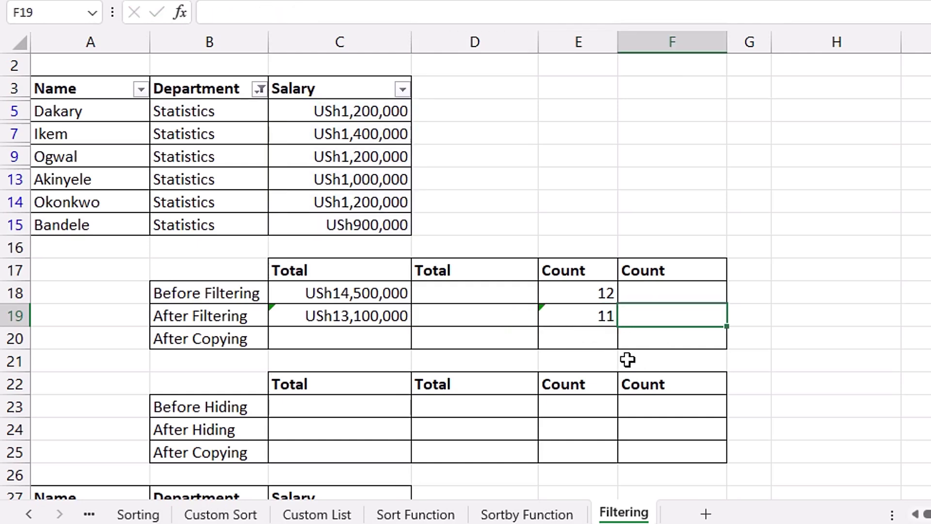
Copy the filtered Statistics salaries from the Salary column and paste them starting at cell H17.
drag(343, 111, 339, 229)
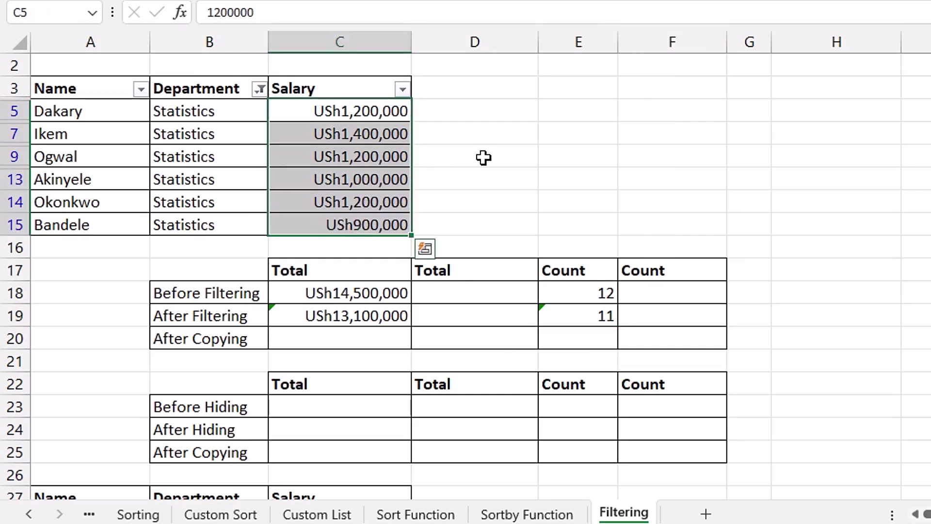
key(ctrl+c)
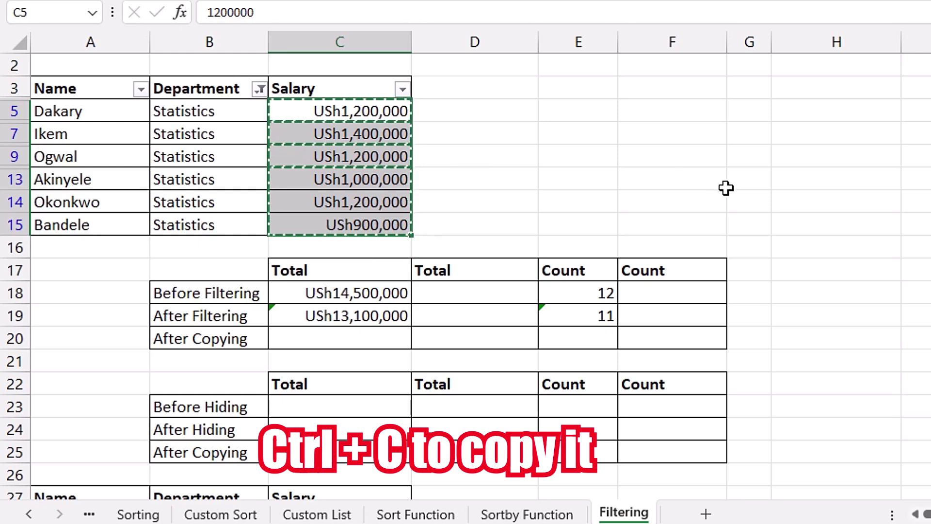
click(825, 270)
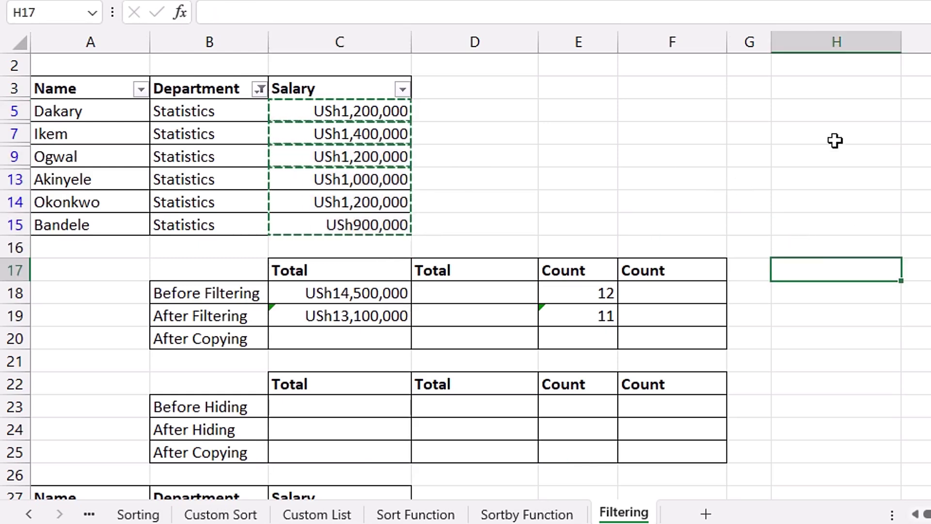
key(ctrl+v)
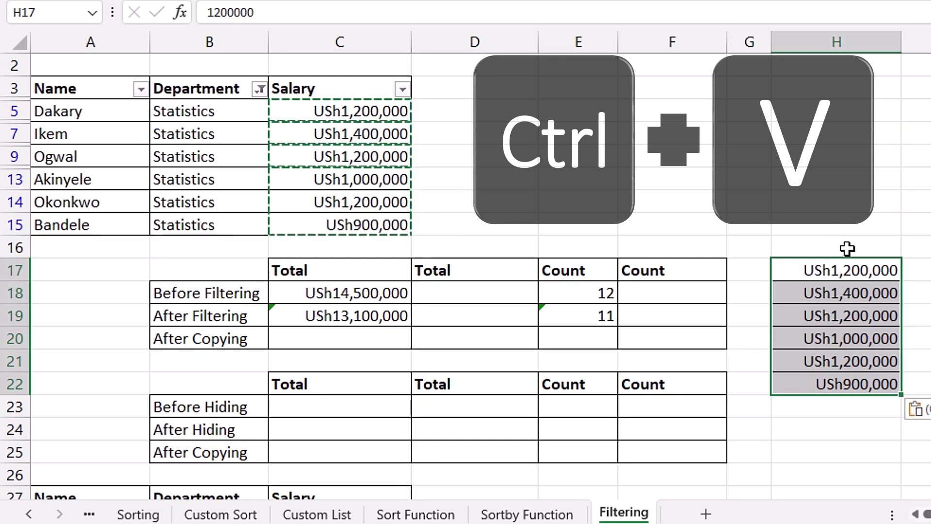
key(Escape)
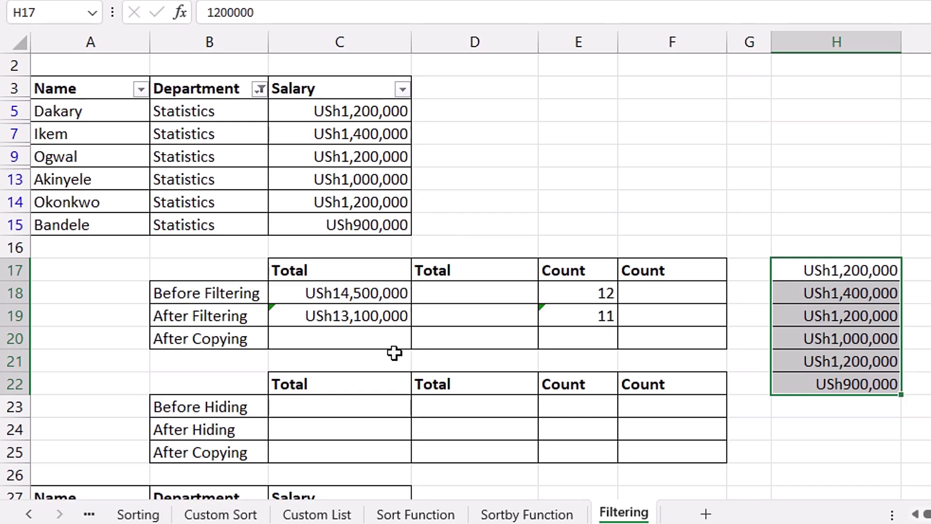
Enter a SUM of the pasted salaries H17:H22 in cell C20 as the After Copying total.
click(353, 338)
text(=sum)
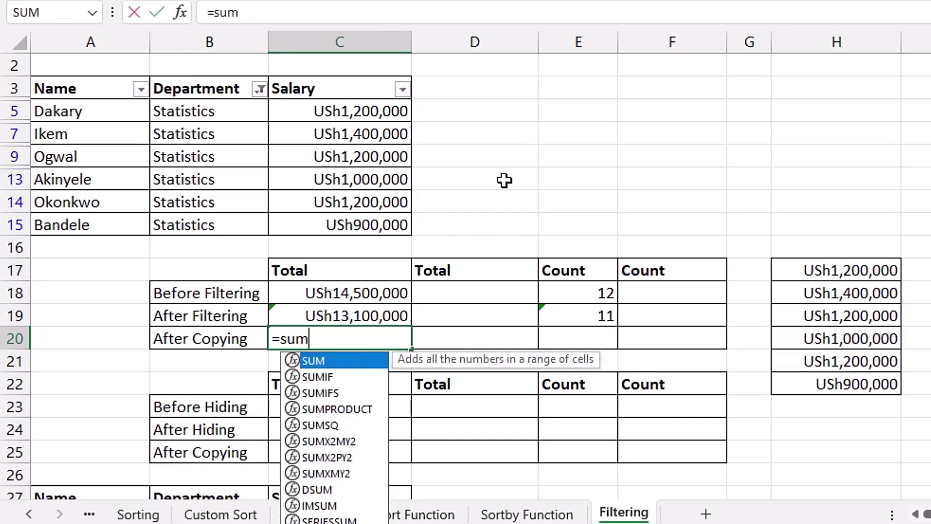
key(Tab)
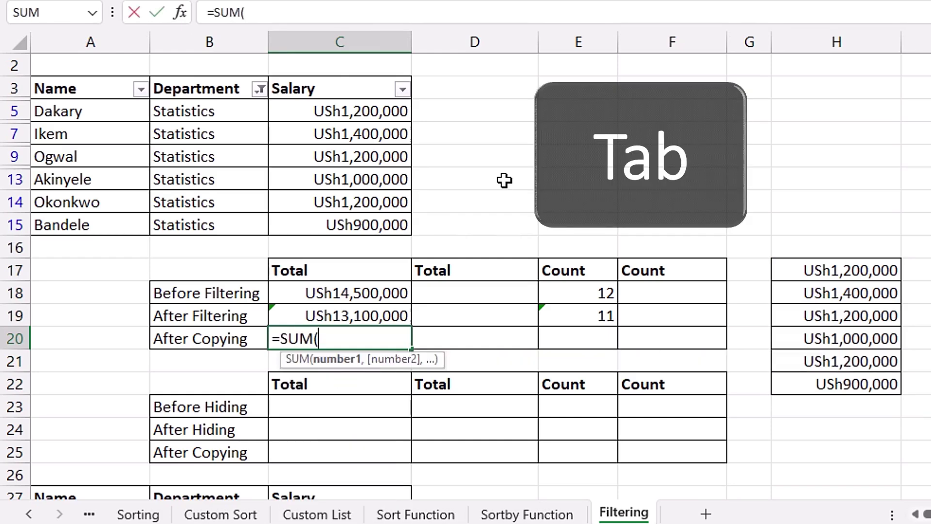
drag(805, 268, 851, 382)
key(Tab)
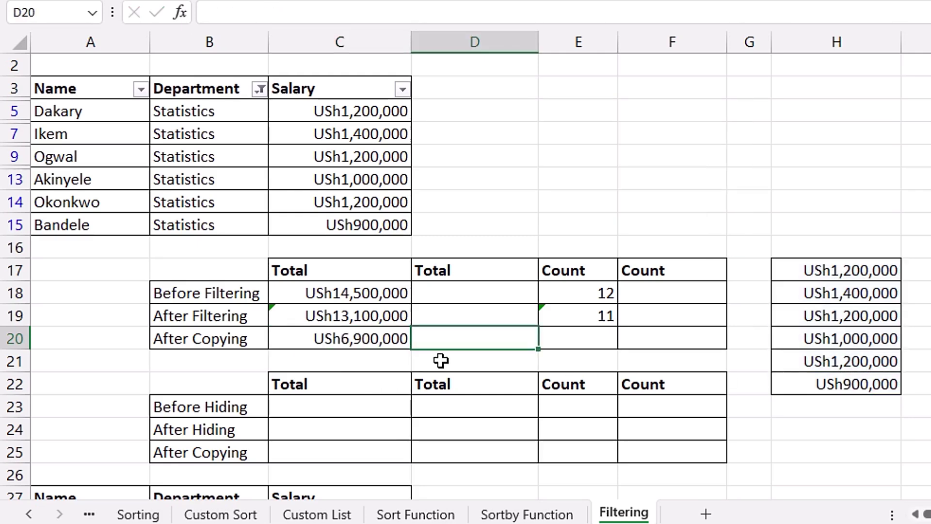
Enter a COUNT of the pasted salaries H17:H22 in cell E20 of the After Copying row.
key(Right)
text(=)
text(i)
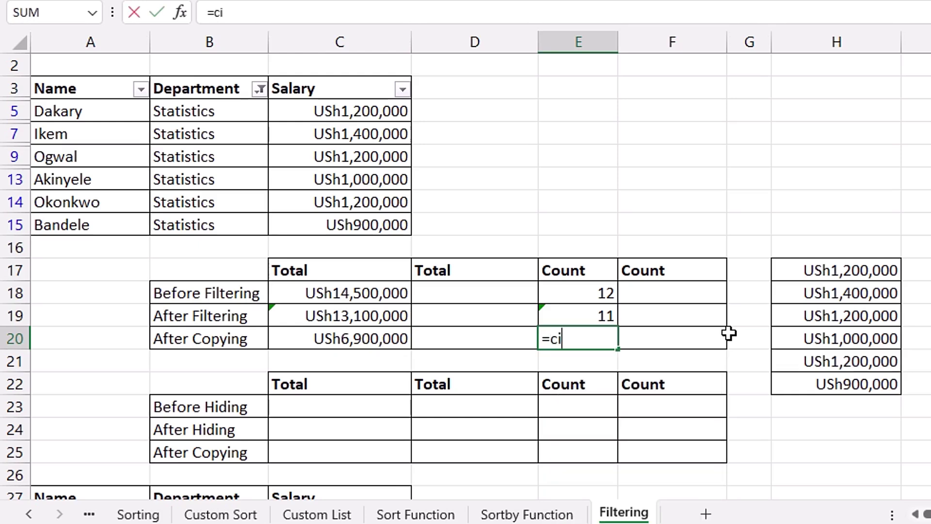
key(BackSpace)
text(oun)
key(Tab)
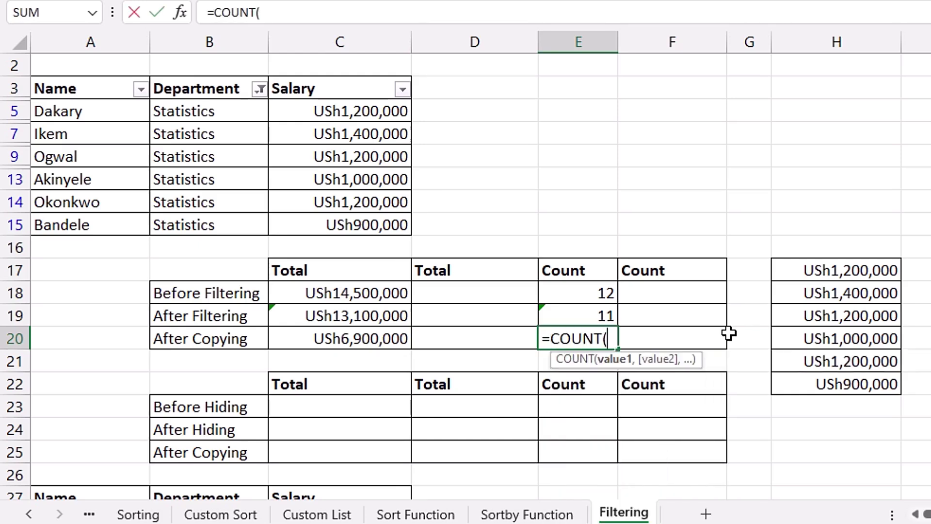
drag(795, 268, 805, 372)
key(Return)
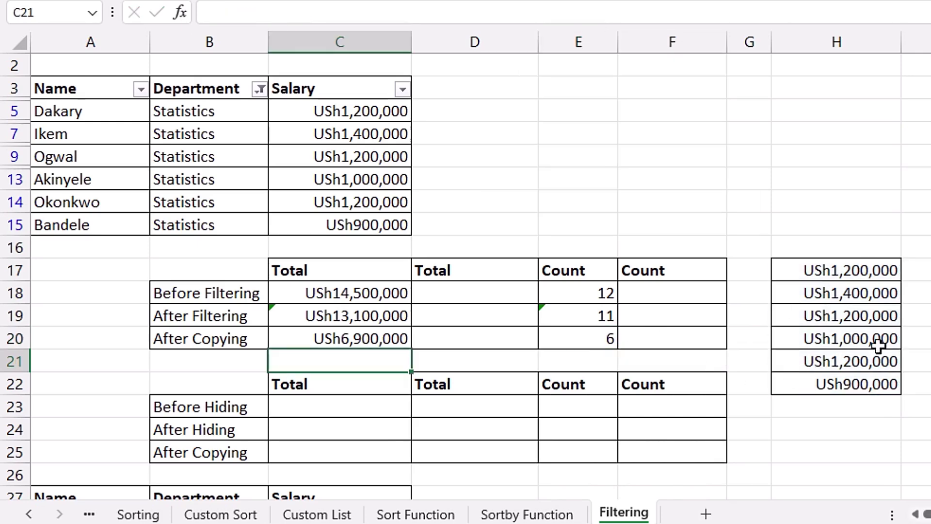
Start a SUBTOTAL formula in cell D19, the second Total column of the After Filtering row.
click(630, 136)
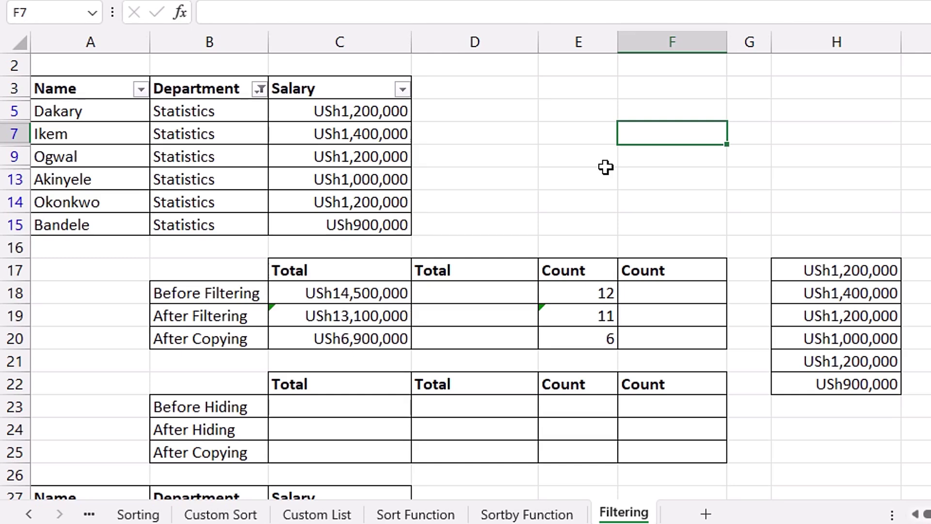
click(553, 224)
click(457, 316)
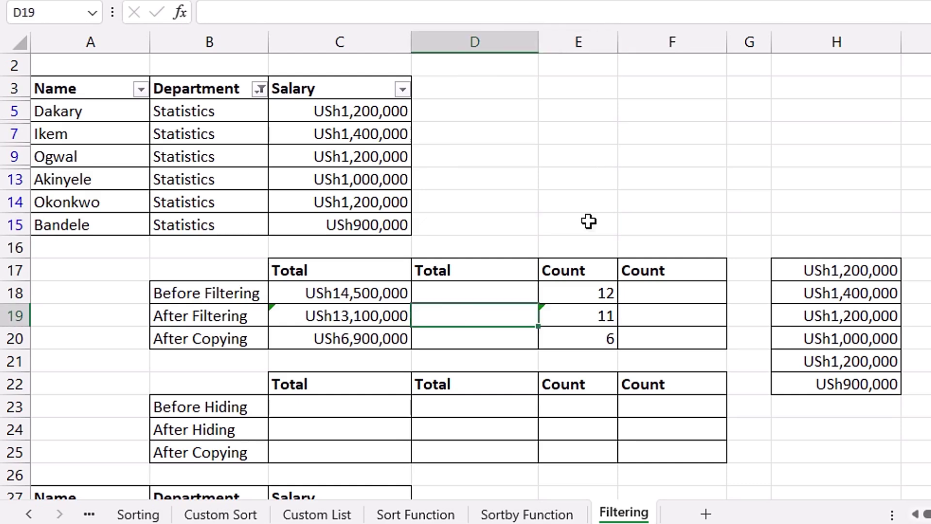
text(=sun)
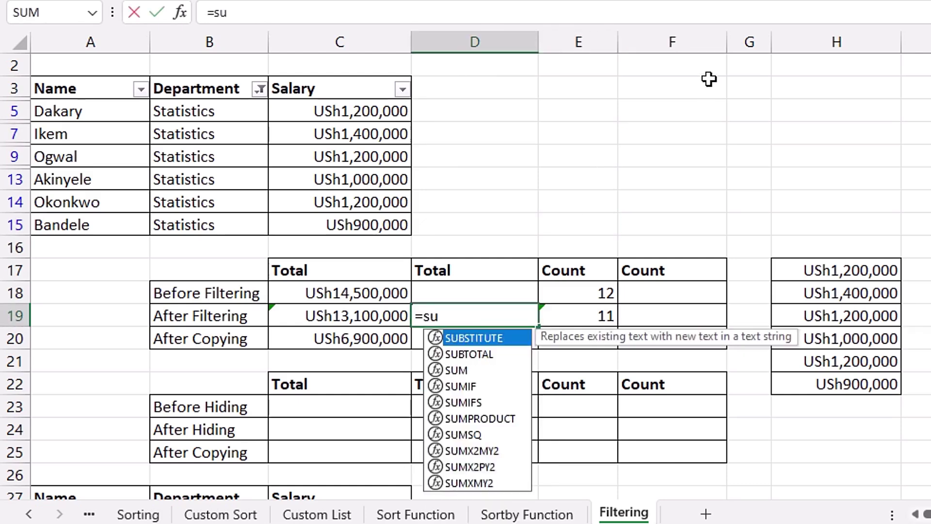
key(BackSpace)
key(BackSpace)
text(bt)
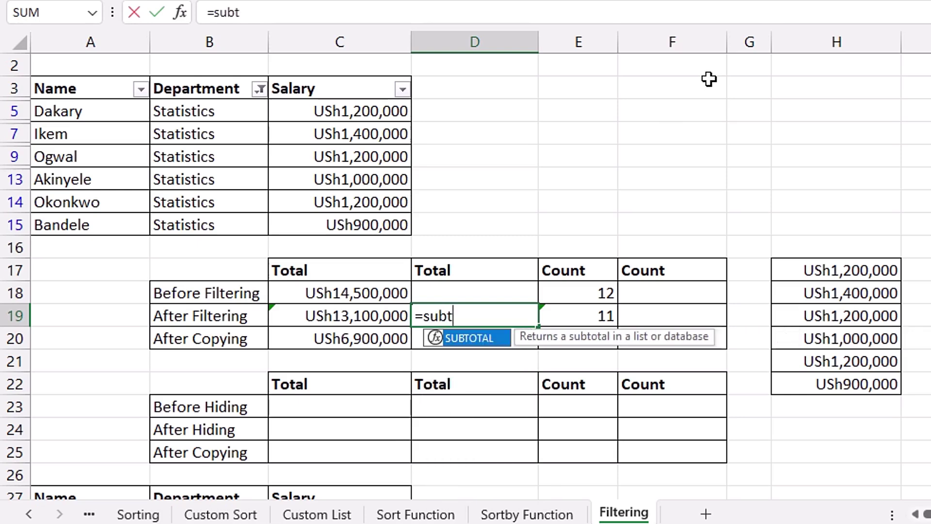
key(Tab)
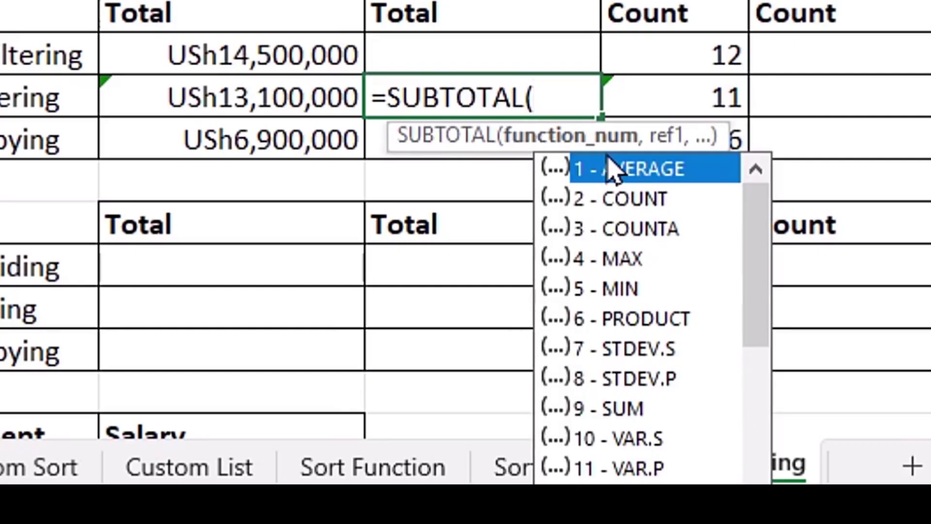
Complete the SUBTOTAL formula in D19 with function number 9 (SUM) over the filtered salaries C5:C15.
text(,)
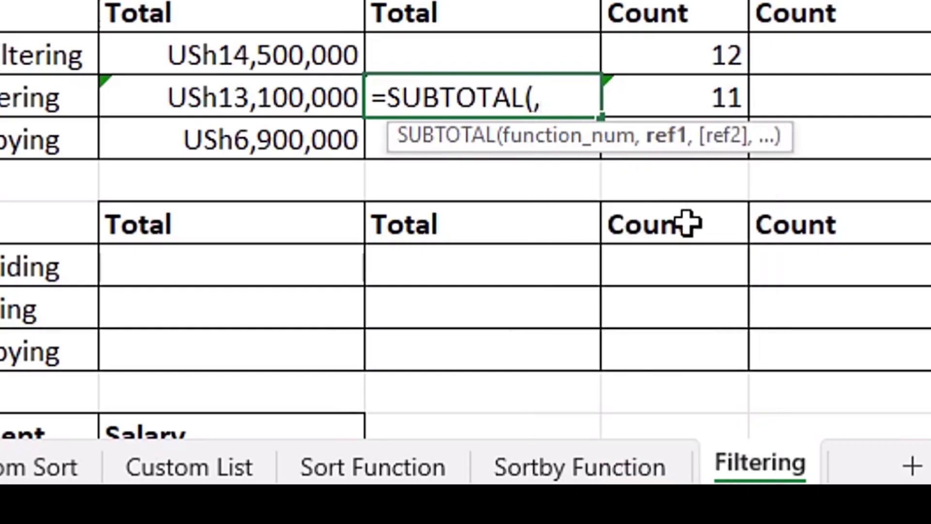
key(BackSpace)
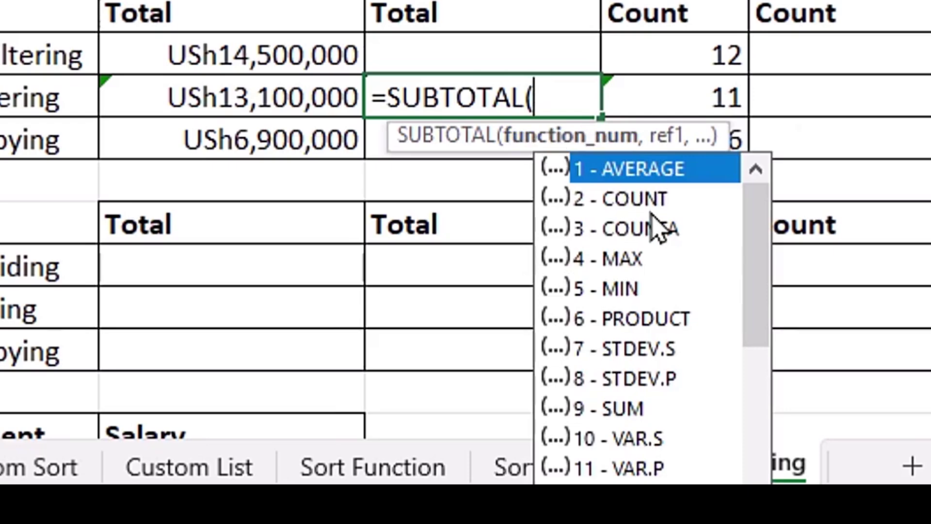
drag(749, 216, 756, 301)
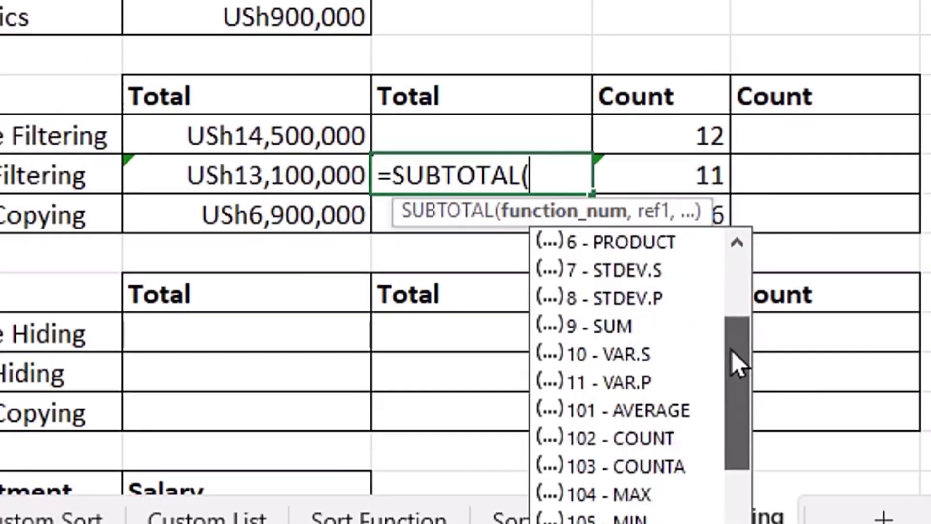
drag(738, 365, 735, 263)
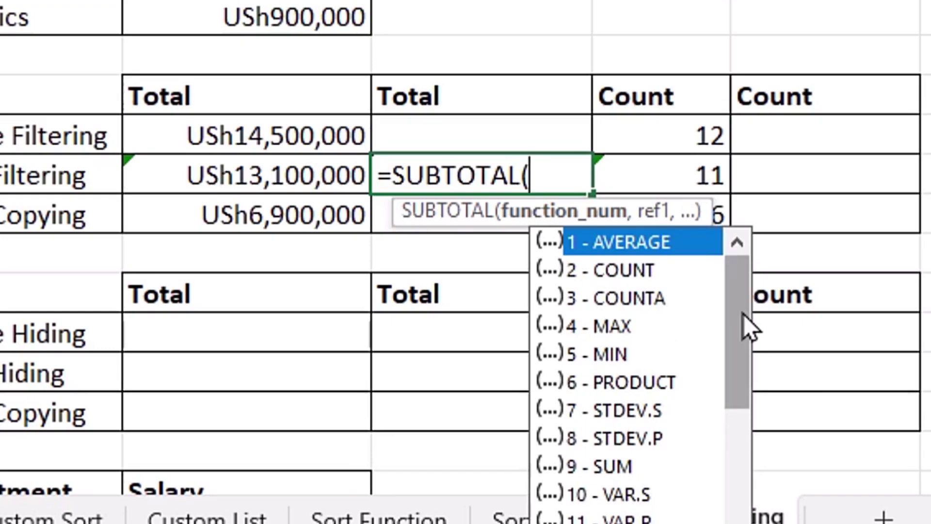
drag(748, 324, 748, 357)
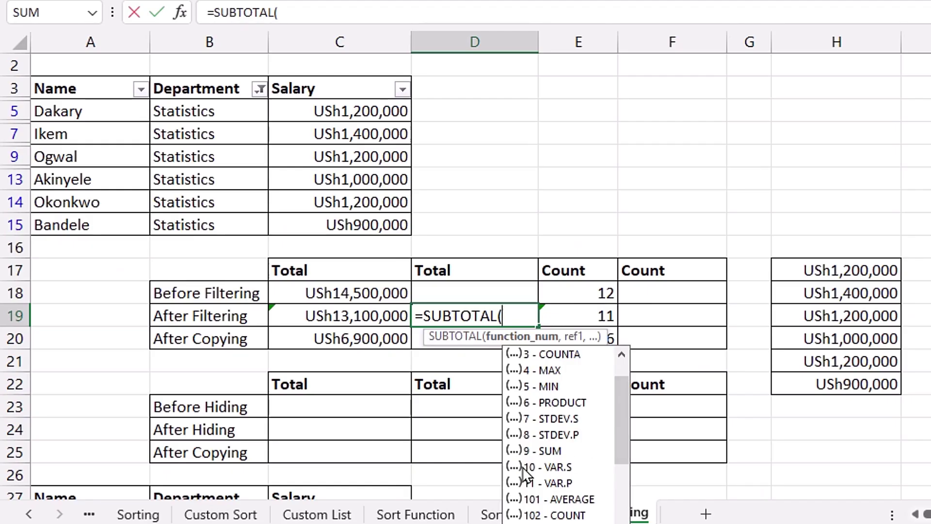
double_click(561, 451)
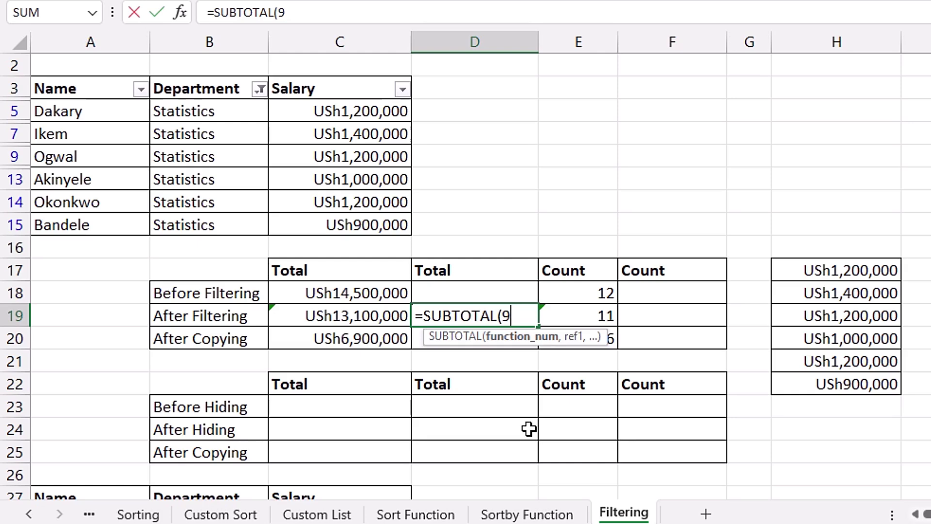
text(,)
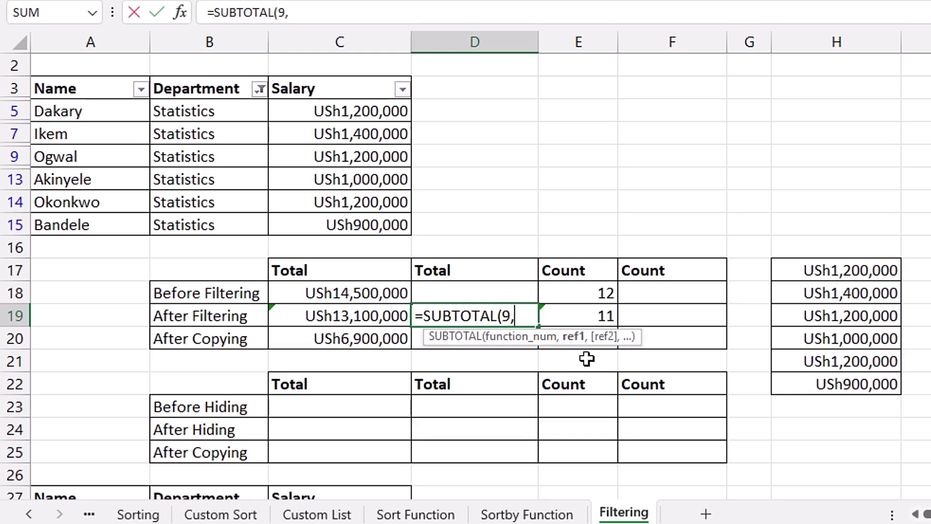
drag(334, 119, 333, 234)
text())
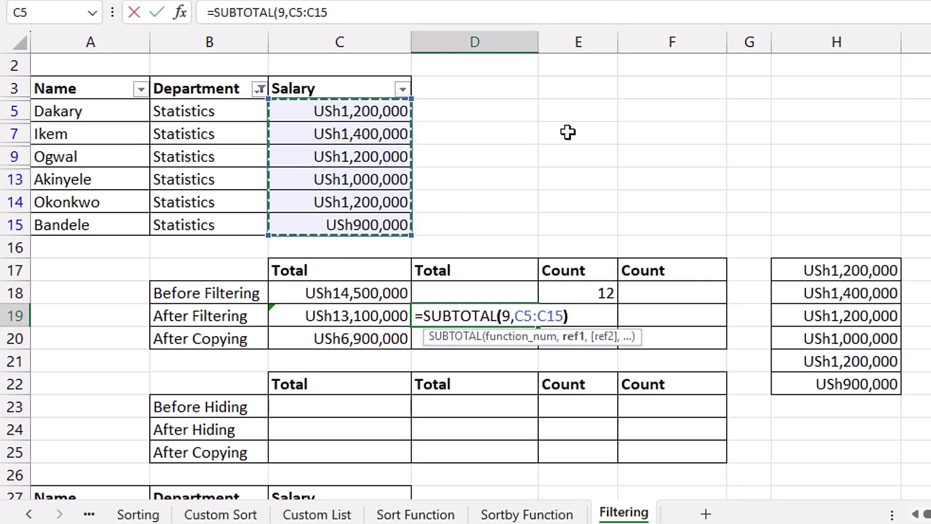
key(Tab)
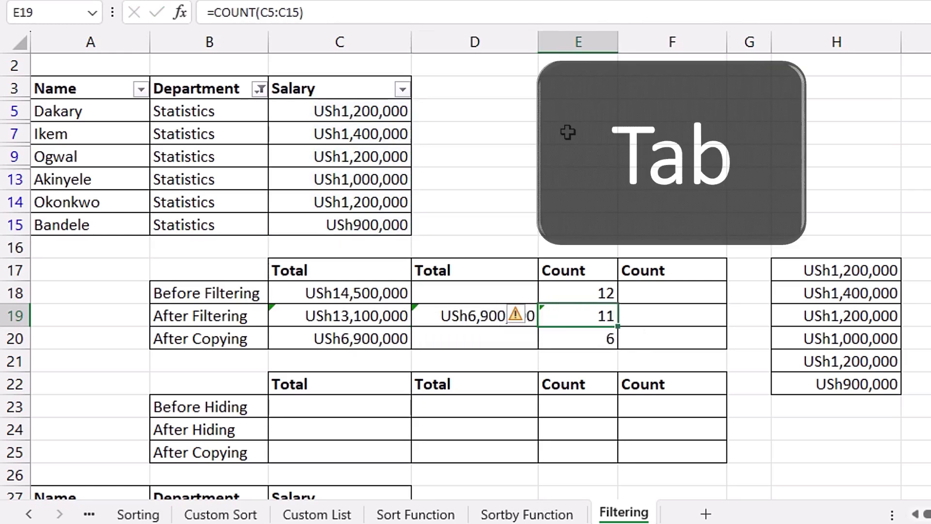
Compare the After Filtering SUBTOTAL in D19 with the After Copying total in C20 and the filtered salaries C5:C15.
click(486, 291)
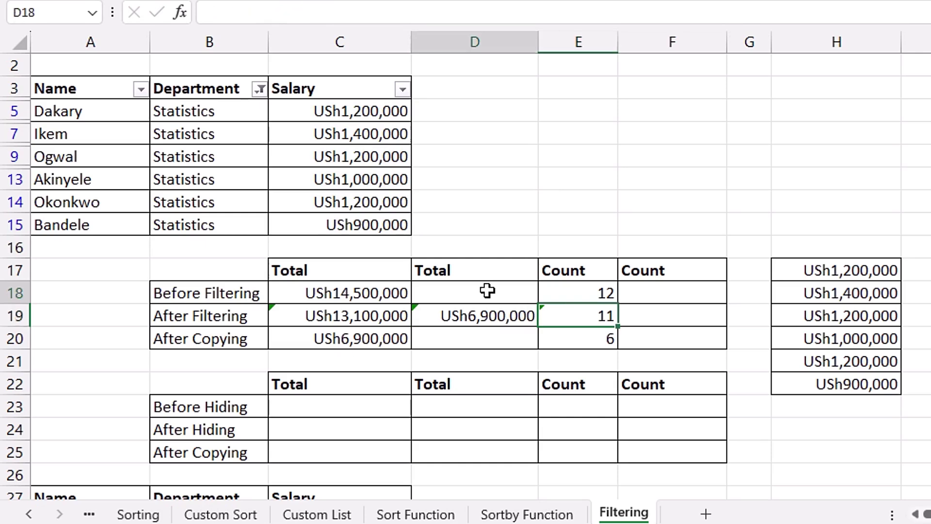
click(486, 321)
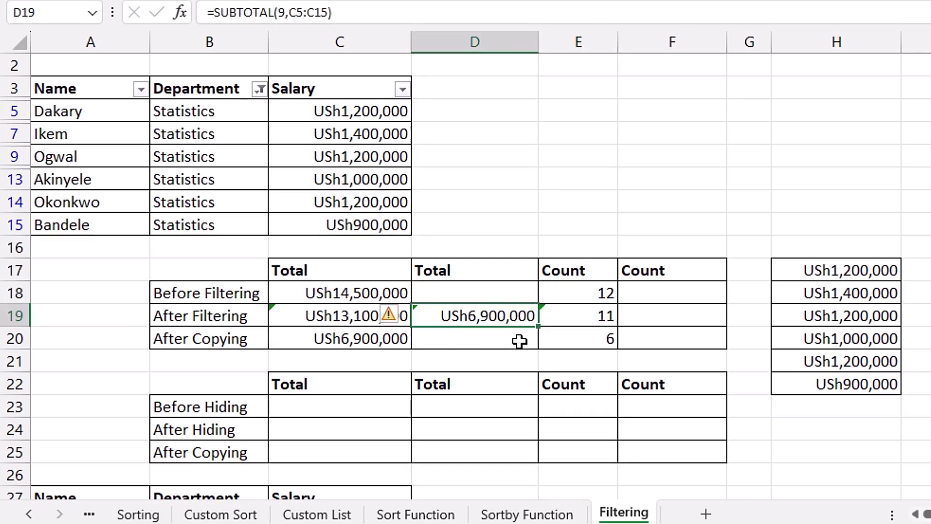
click(335, 340)
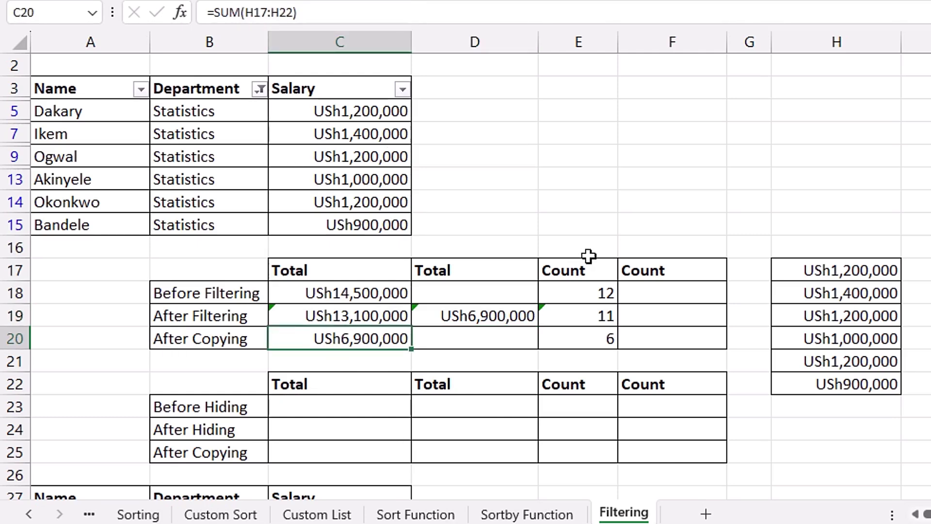
click(481, 313)
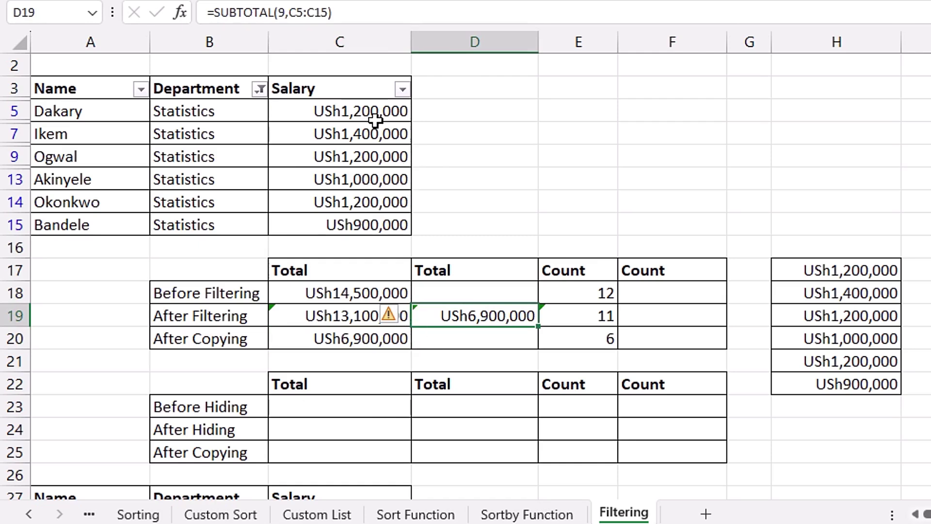
drag(349, 111, 406, 216)
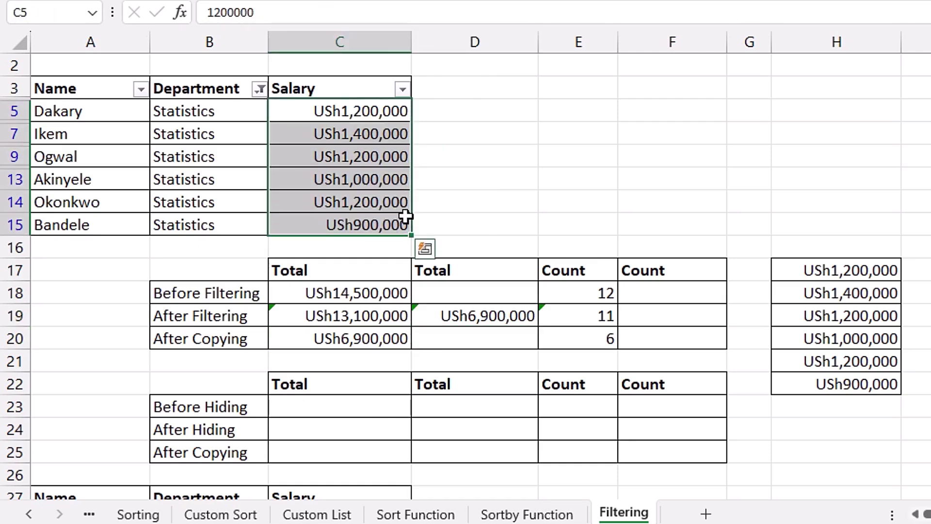
Enter a SUBTOTAL with function number 2 (COUNT) over C5:C15 in F19, and check it against the filtered salaries.
click(678, 313)
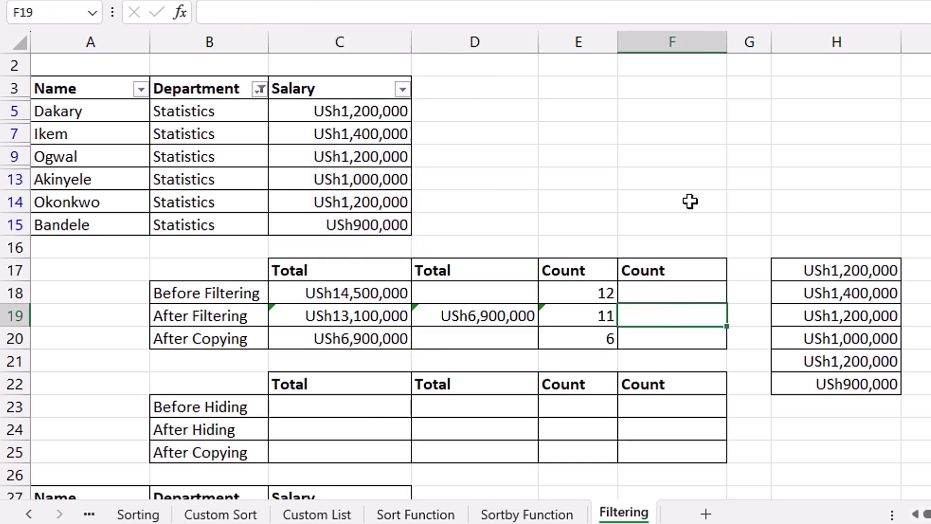
text(=subt)
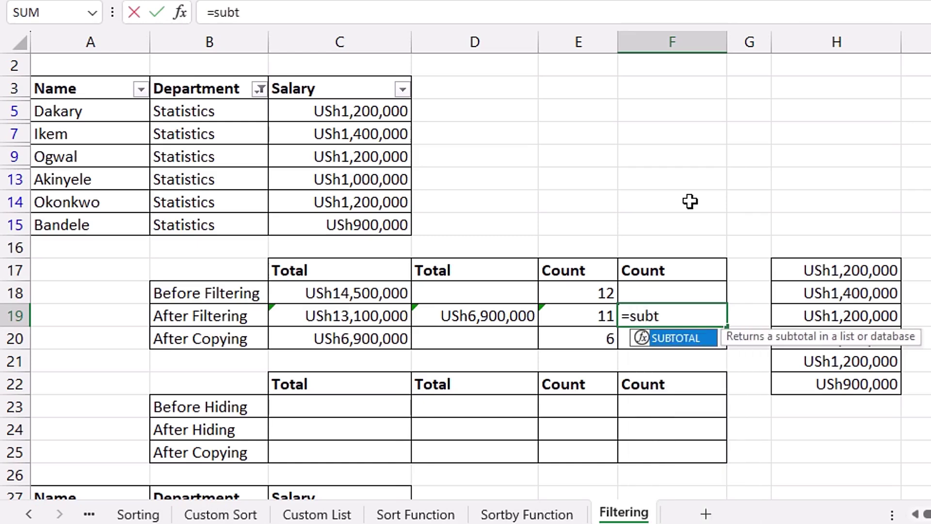
key(Tab)
key(Down)
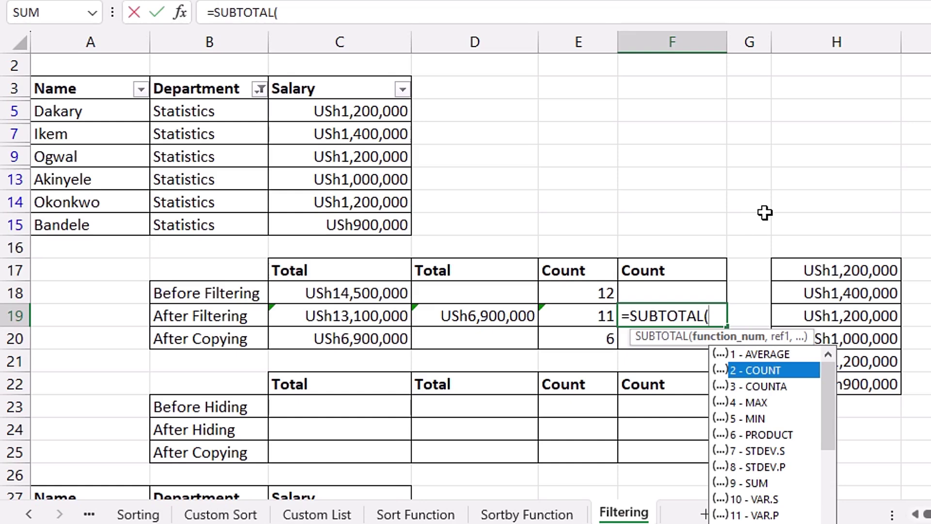
text(2)
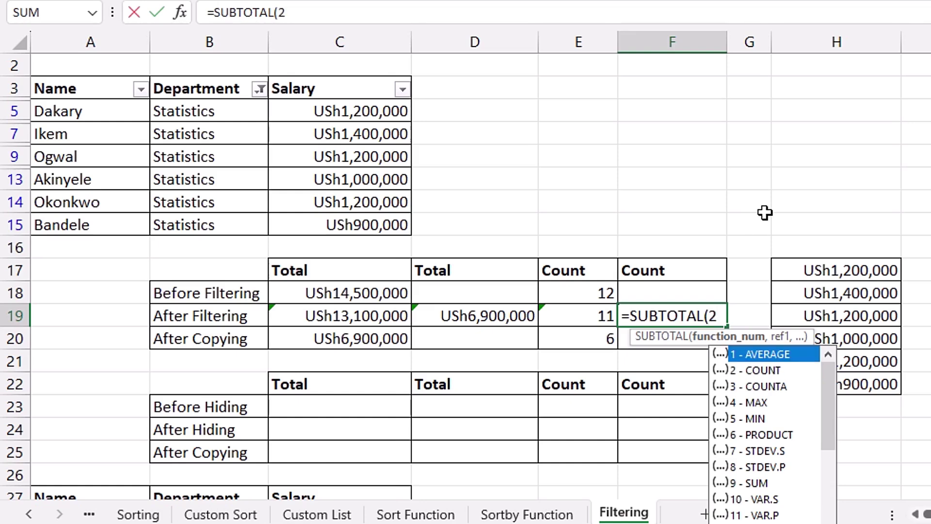
text(,)
drag(308, 107, 314, 219)
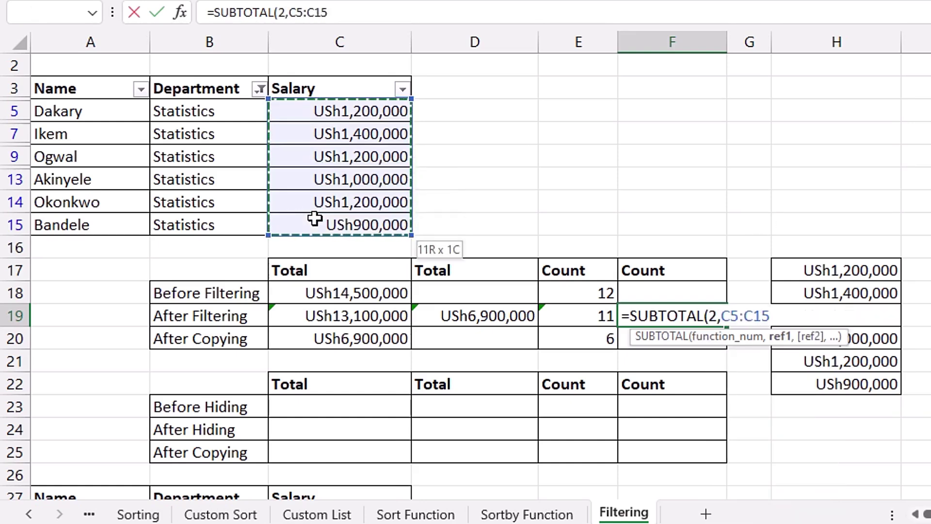
key(Return)
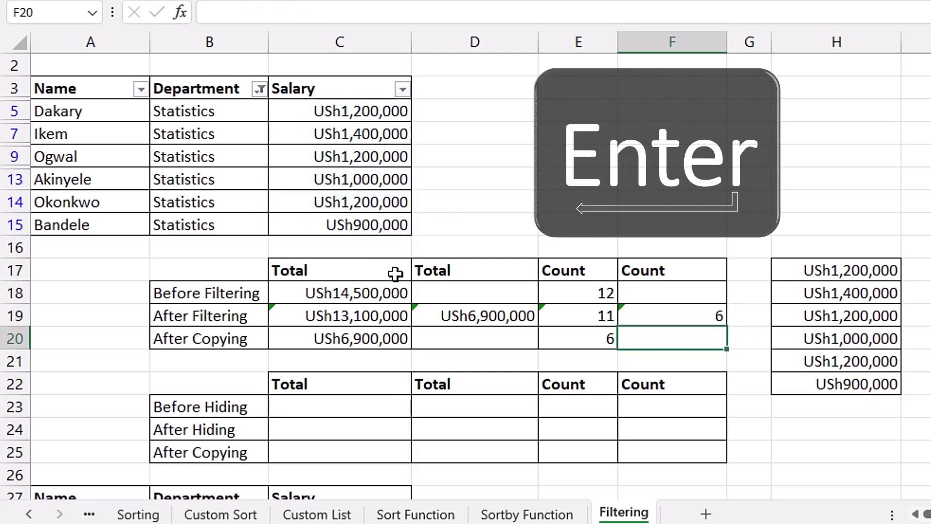
click(694, 314)
drag(339, 119, 338, 234)
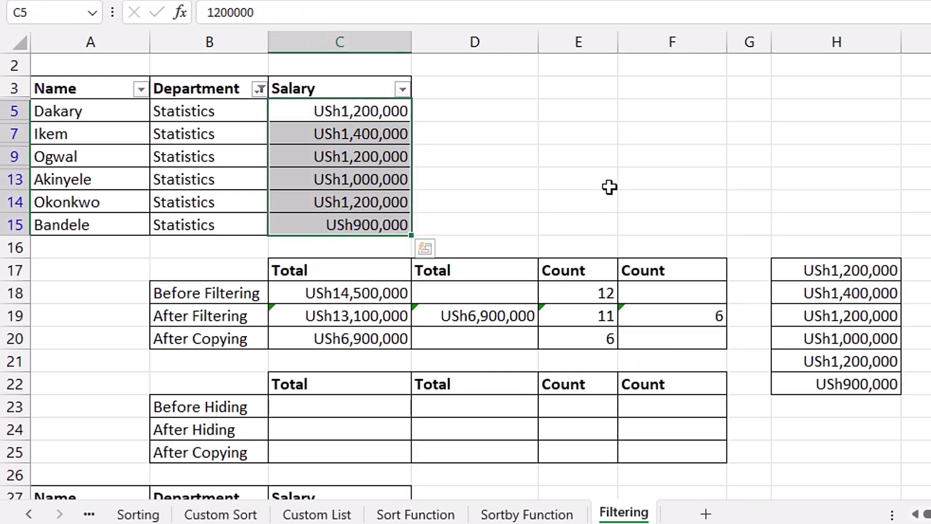
Hide the Finance and Sales rows 28, 30, 32 and 34 to 36 of the second salary table.
click(475, 201)
scroll(403, 236, down, 8)
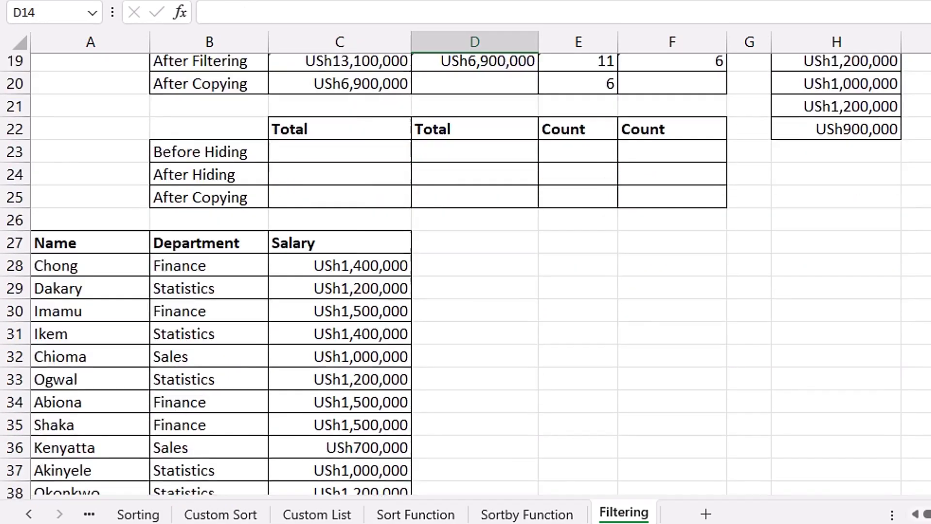
scroll(403, 236, up, 2)
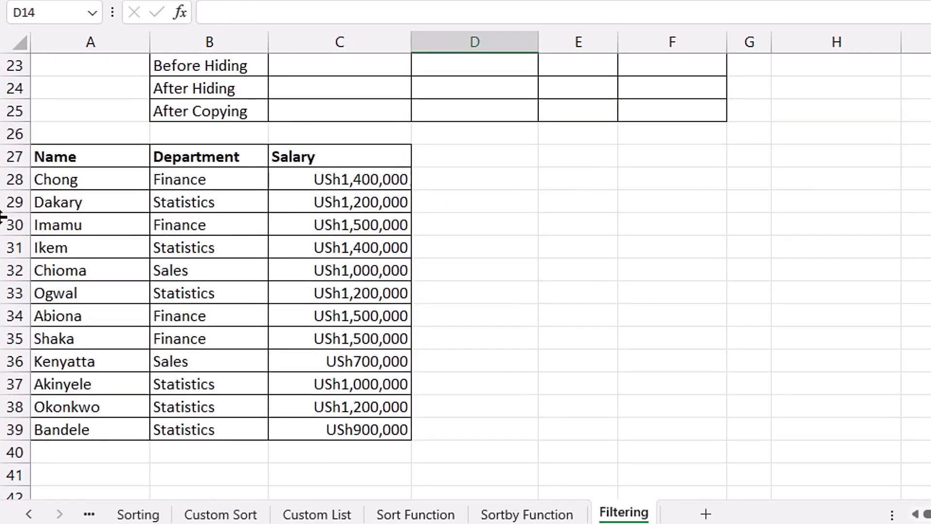
click(2, 179)
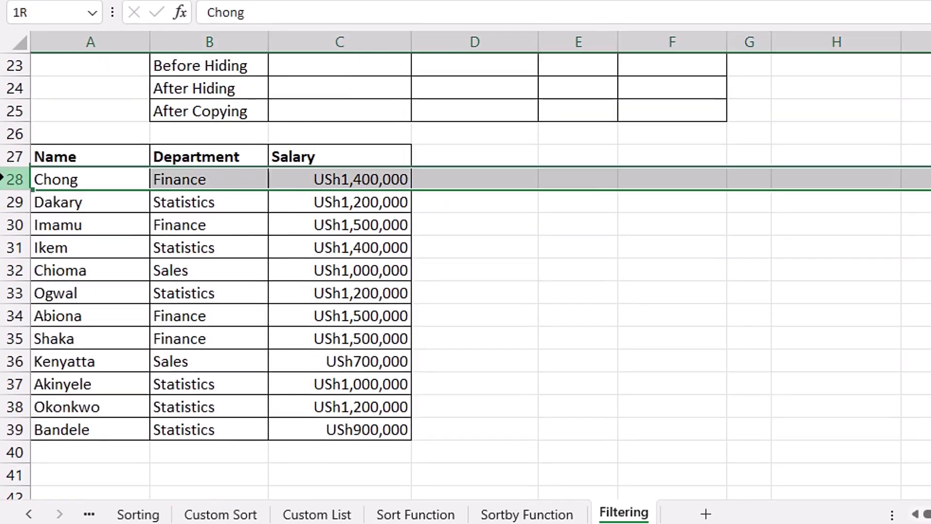
ctrl+click(2, 220)
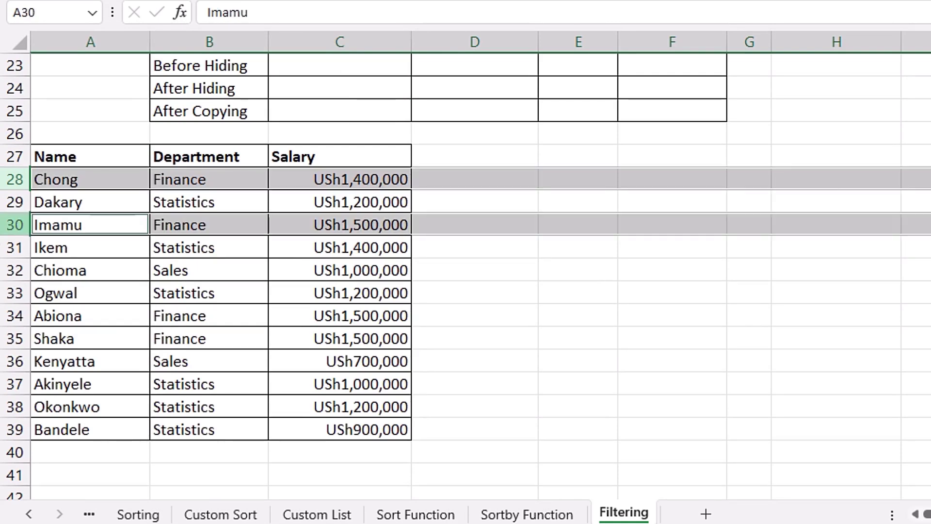
ctrl+click(2, 270)
ctrl+drag(1, 316, 2, 362)
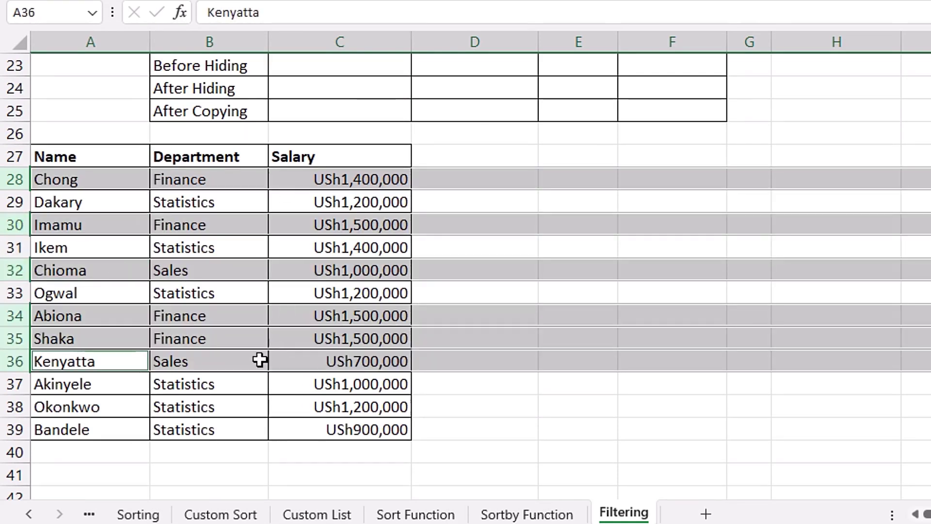
right_click(12, 180)
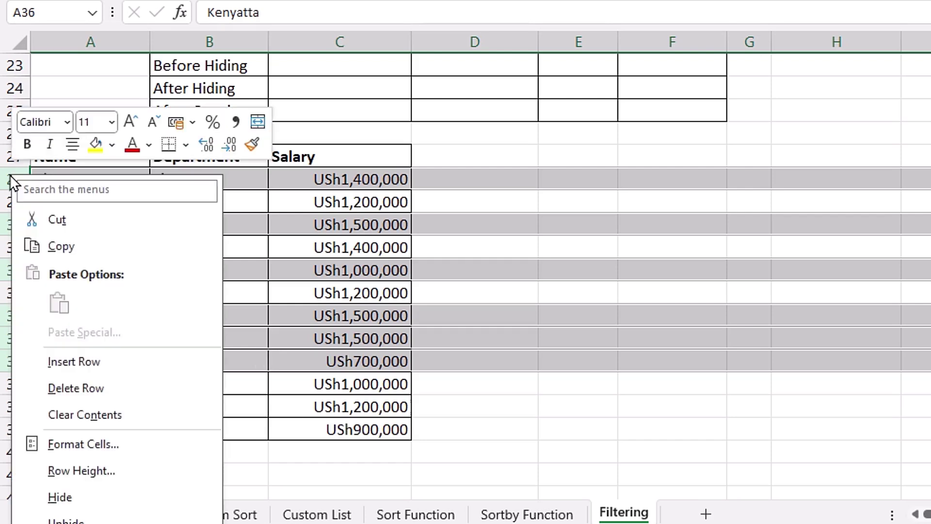
click(97, 496)
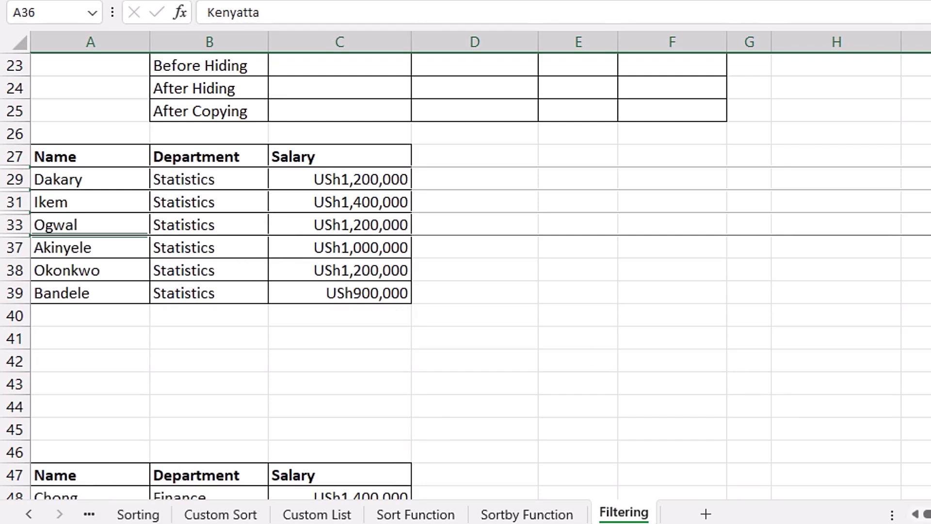
Select the visible salaries C29:C39 and compare the row numbering of the manually hidden table with the filtered table.
drag(340, 179, 340, 293)
scroll(465, 272, up, 6)
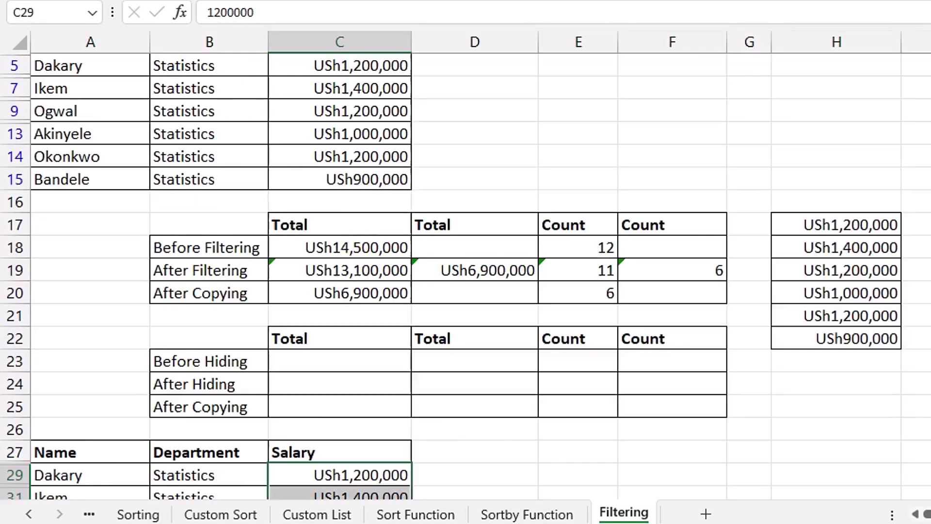
scroll(466, 271, down, 5)
scroll(218, 210, up, 5)
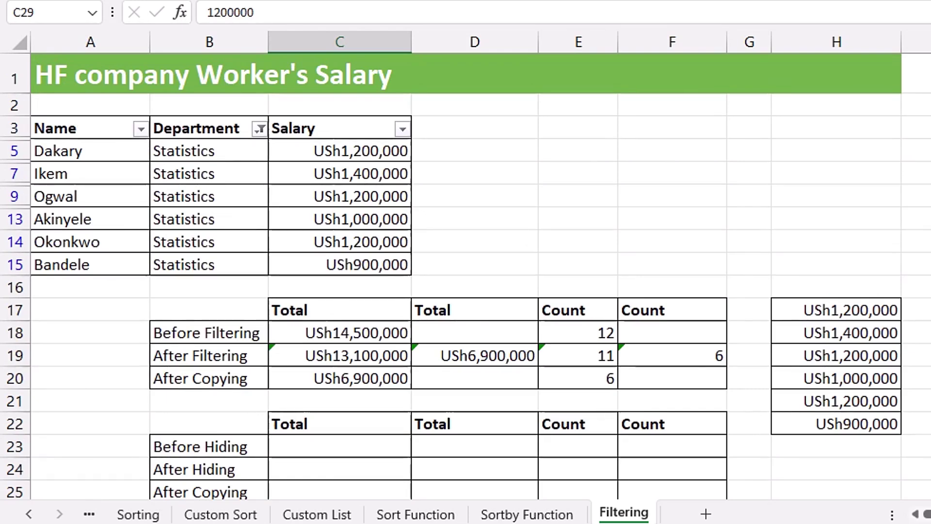
scroll(408, 260, down, 2)
scroll(233, 316, down, 2)
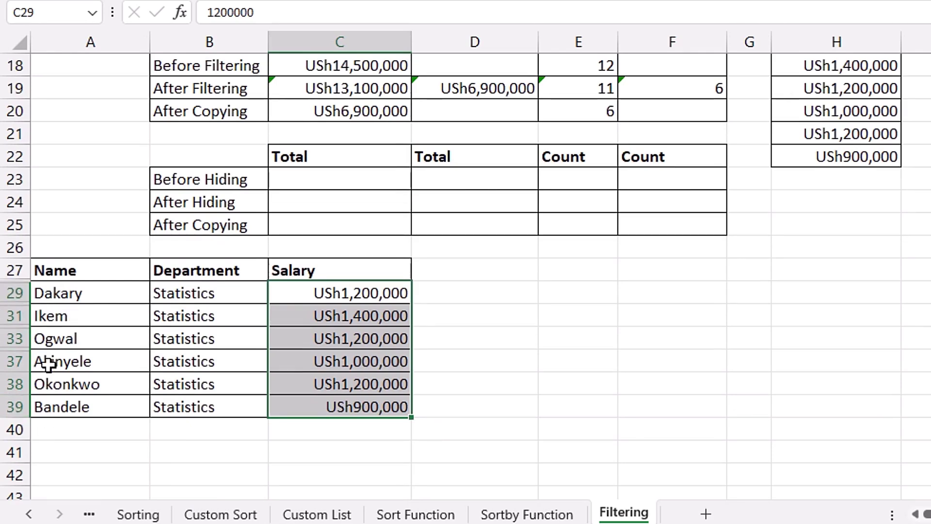
Examine the SUM, SUBTOTAL and COUNT formulas over C29:C39 in the After Hiding cells C24 to F24.
scroll(108, 127, up, 3)
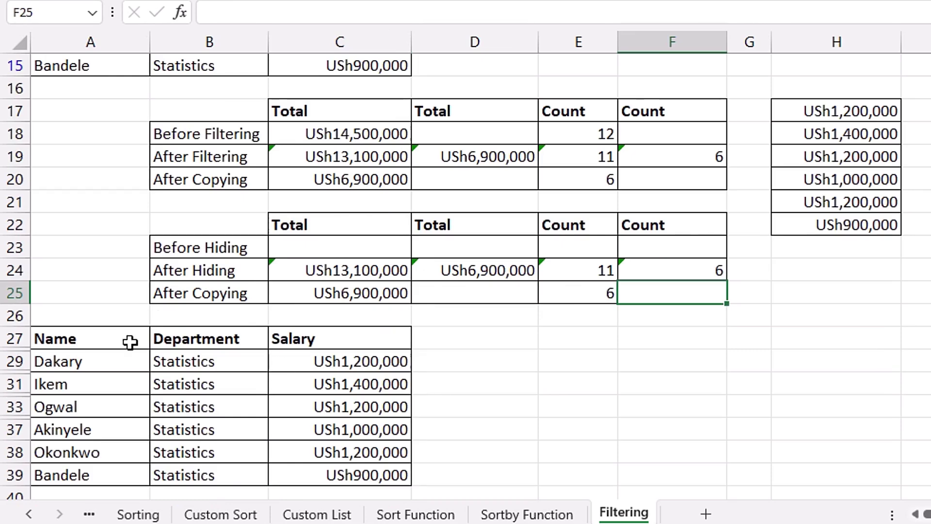
click(370, 268)
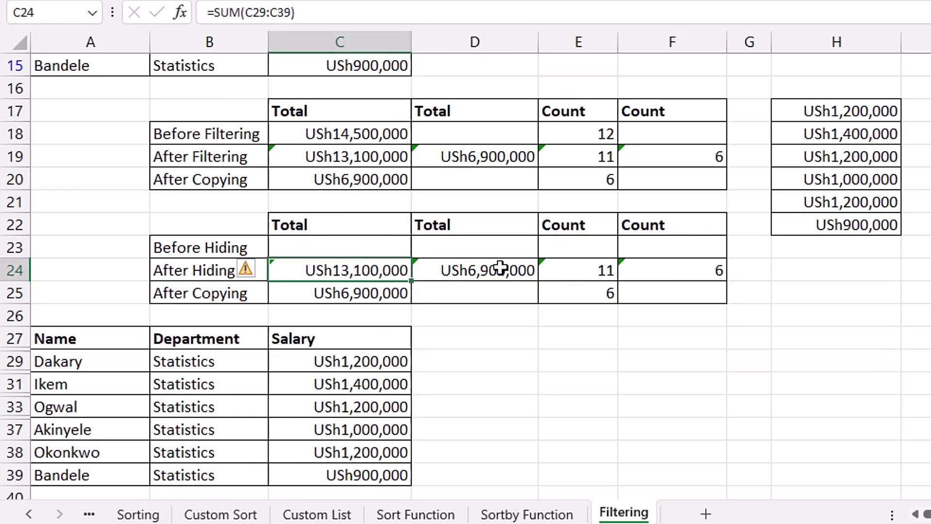
double_click(298, 268)
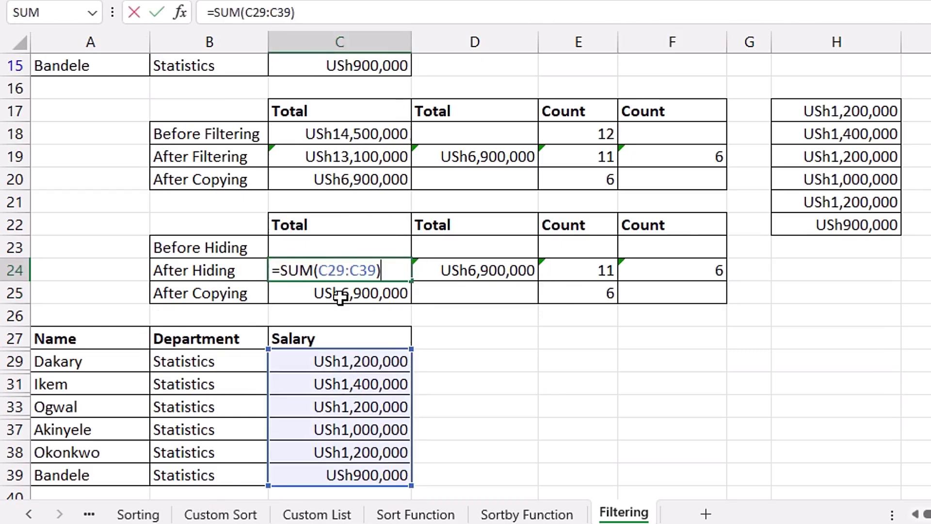
key(Tab)
key(F2)
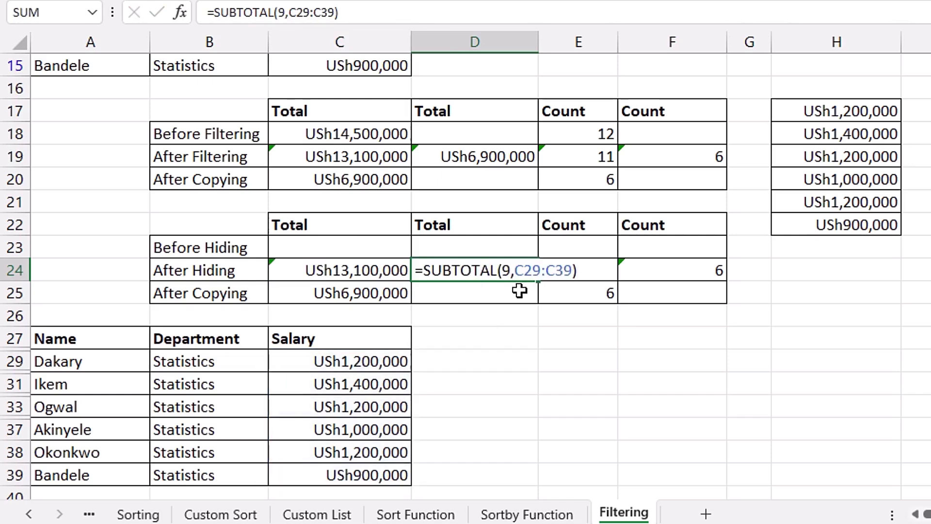
key(Tab)
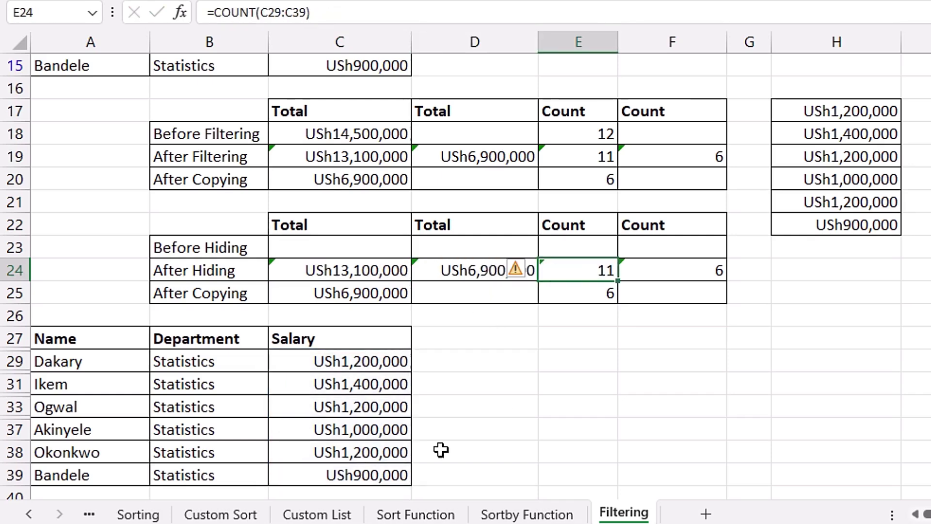
double_click(610, 268)
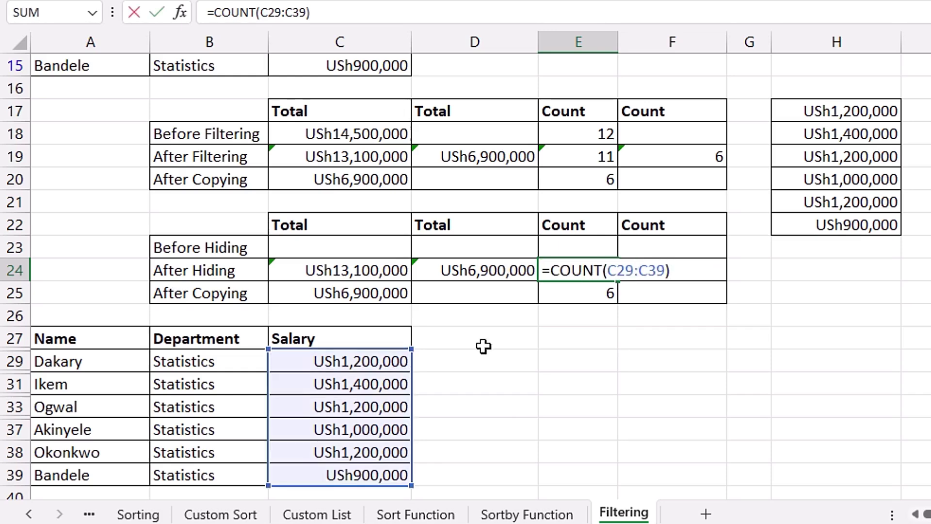
key(Tab)
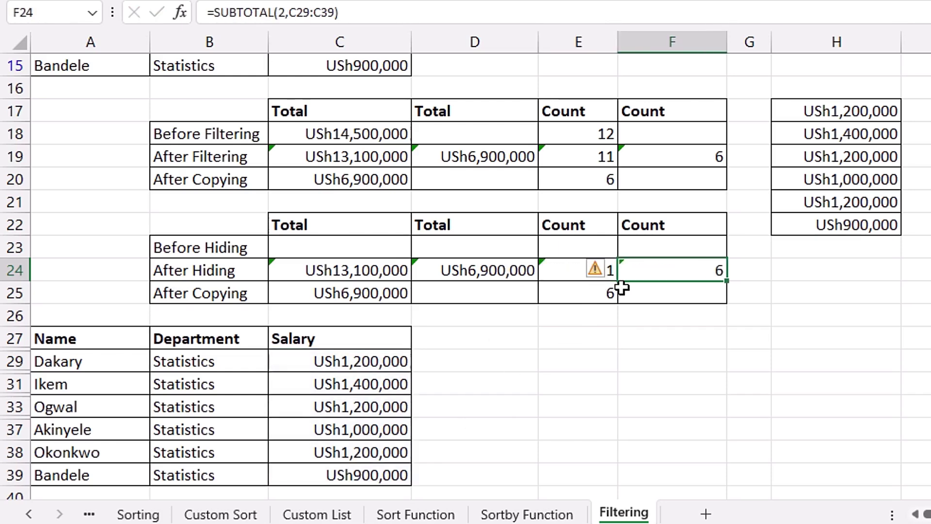
key(F2)
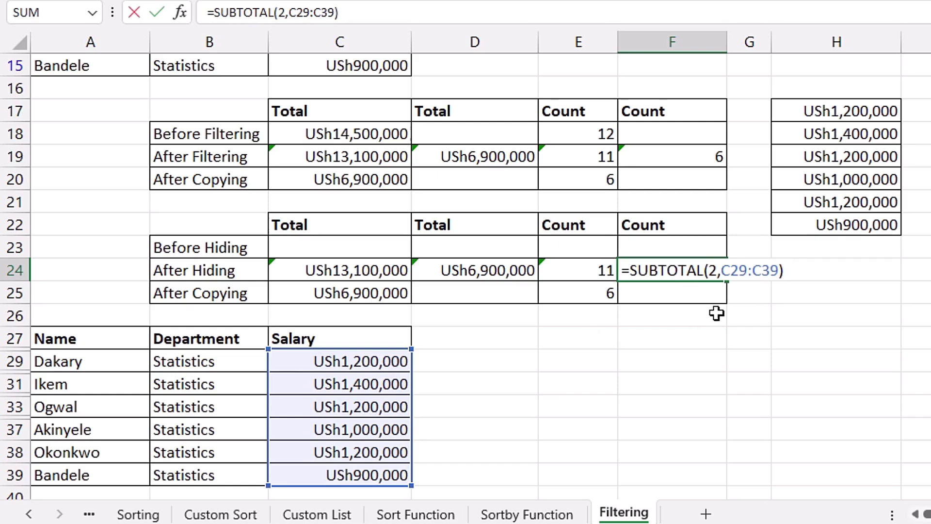
key(Tab)
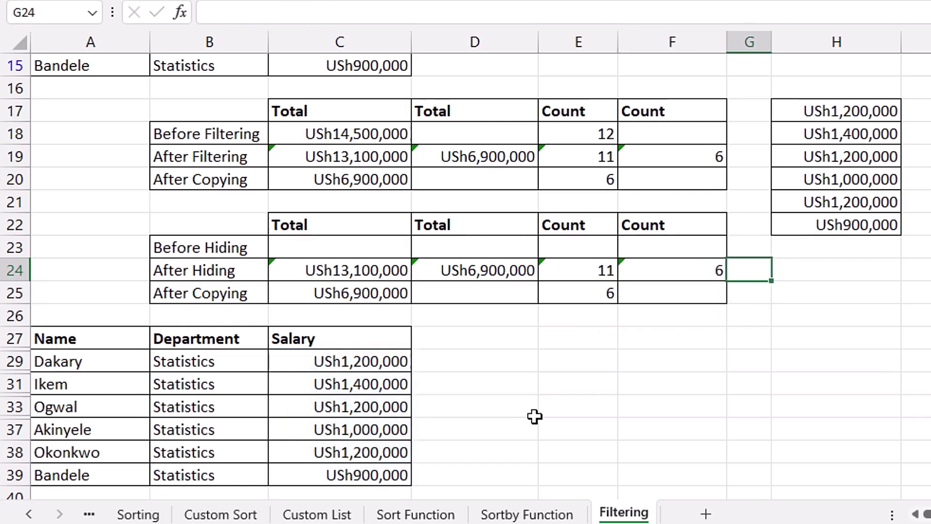
Turn on filtering for the salary table with headers in row 47.
scroll(528, 249, down, 8)
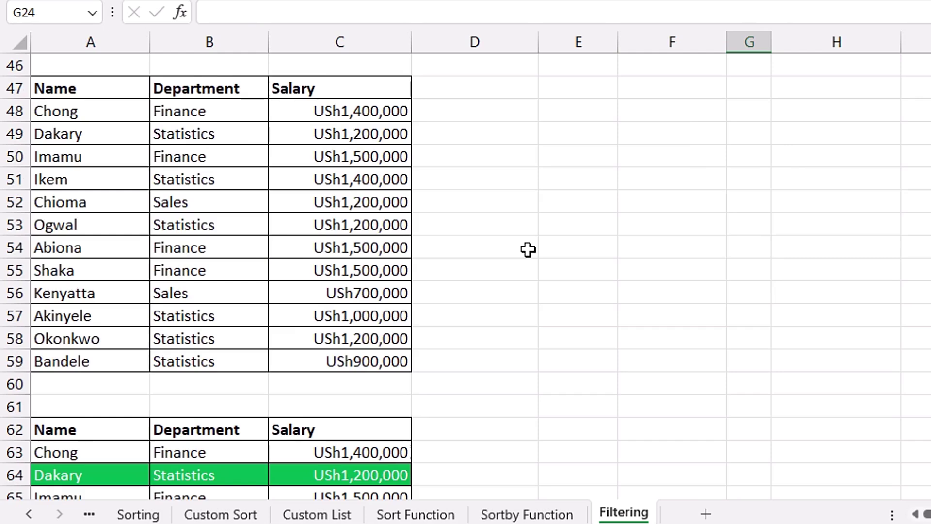
click(231, 157)
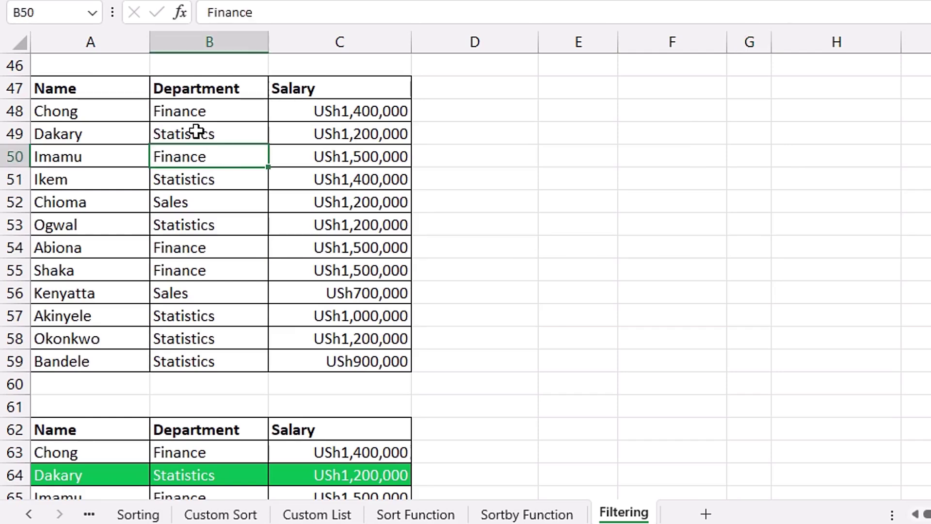
click(196, 132)
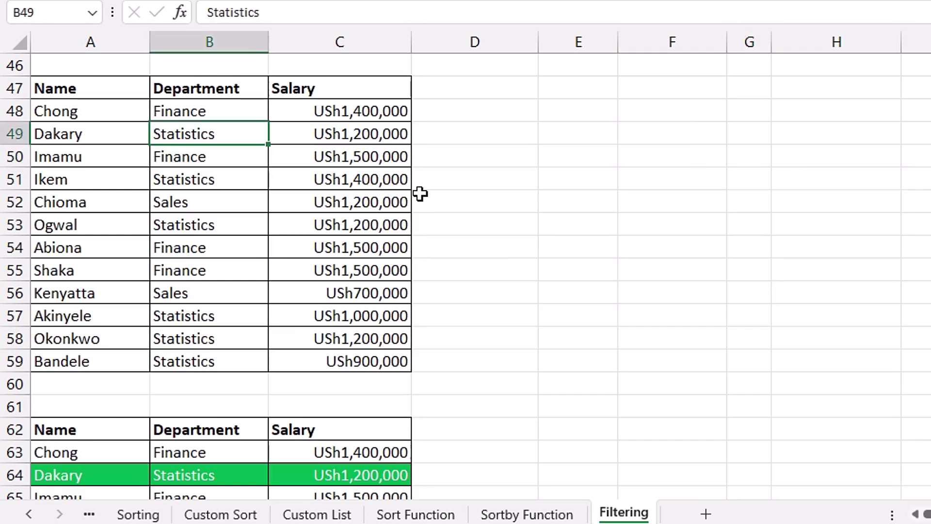
key(ctrl+shift+l)
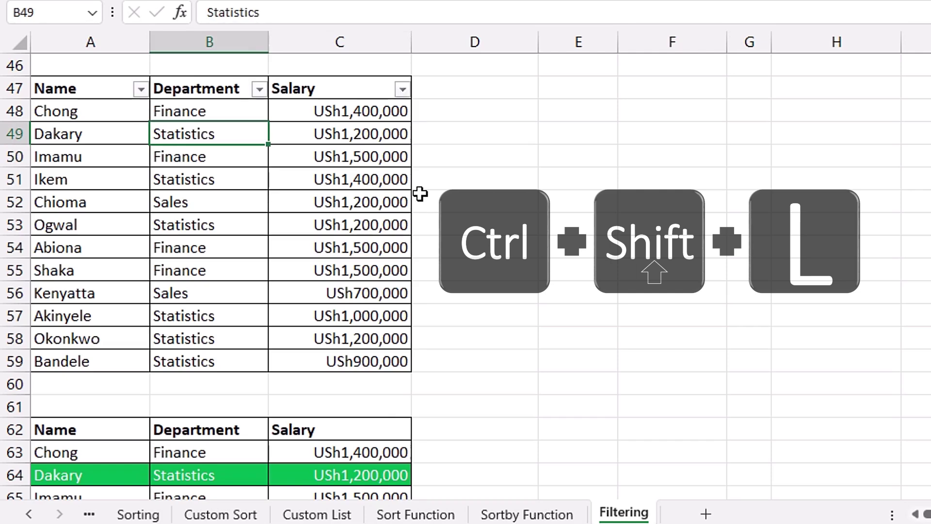
key(Down)
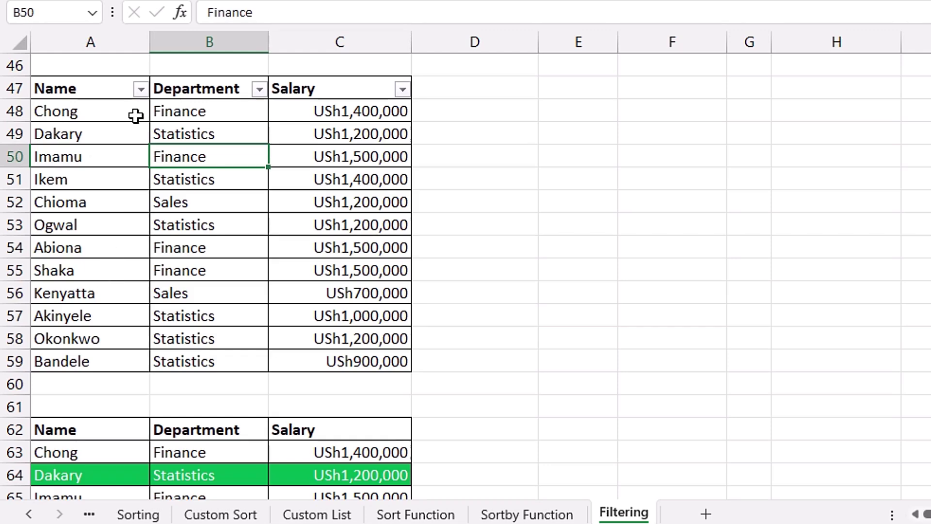
Look through the Text Filters choices of the Name column and the Number Filters choices of the Salary column.
click(141, 89)
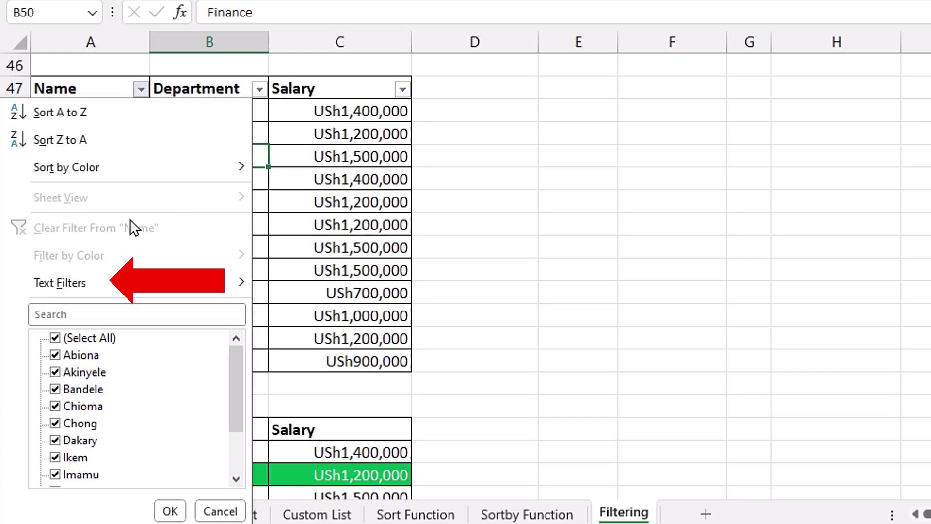
click(89, 297)
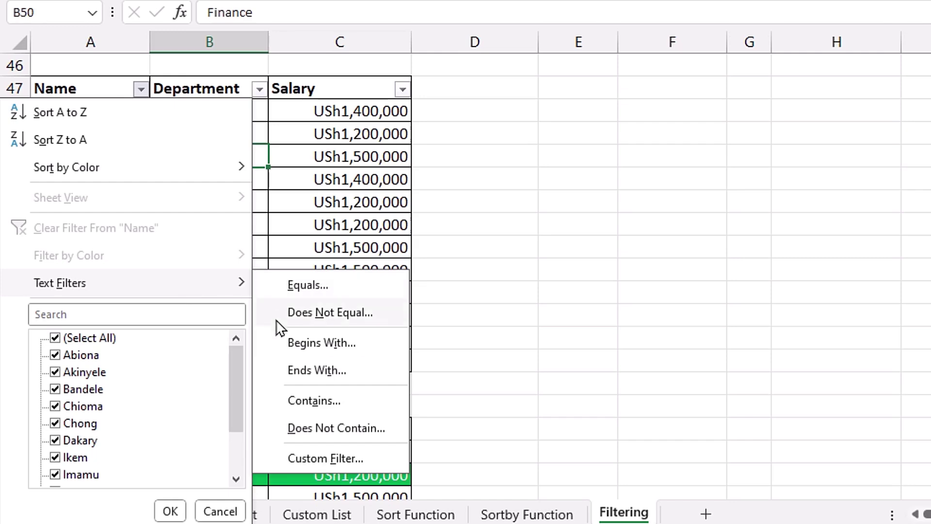
click(406, 147)
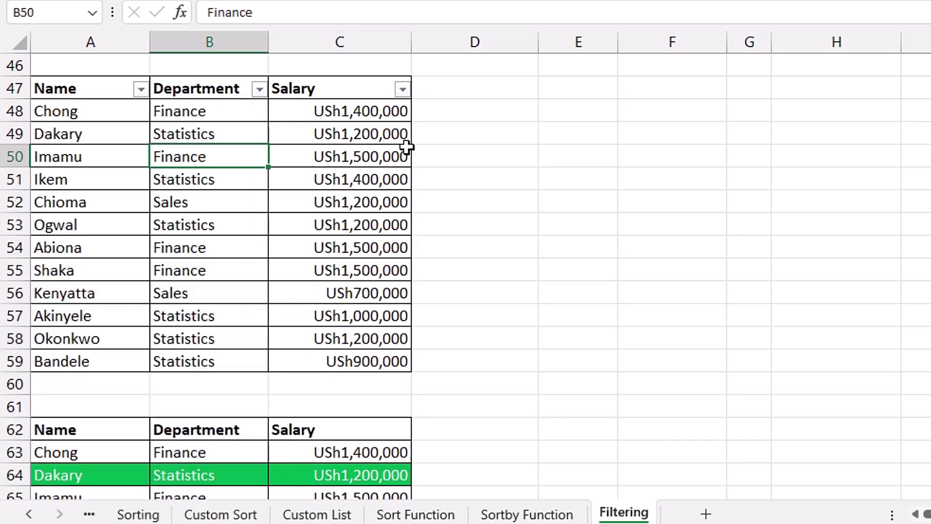
click(402, 90)
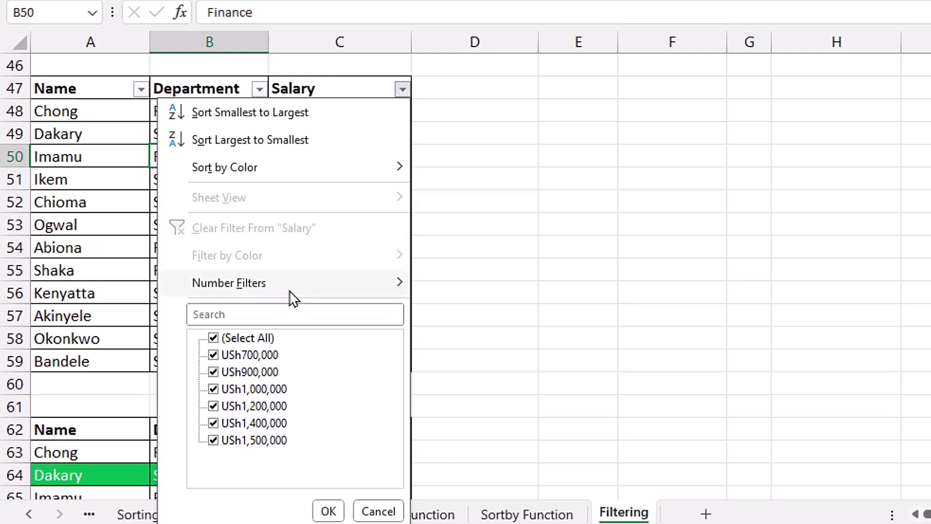
mouse_move(289, 293)
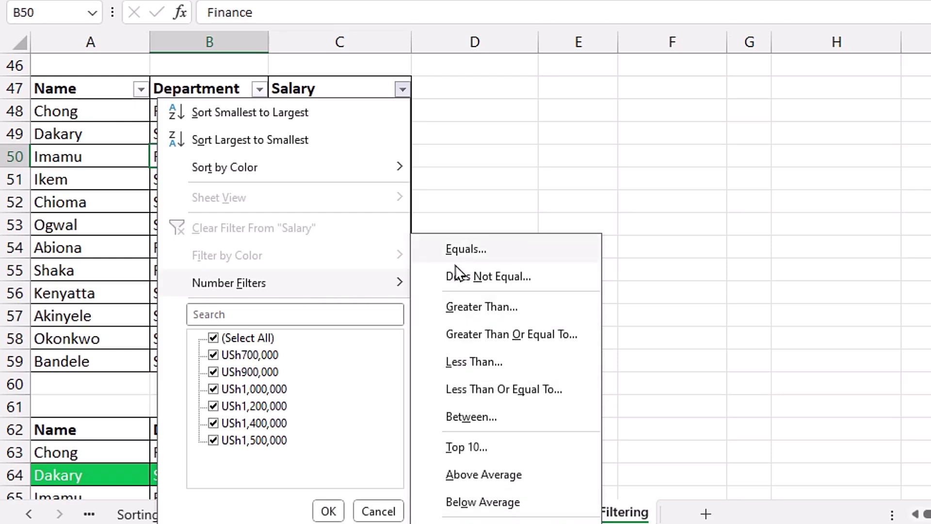
click(624, 139)
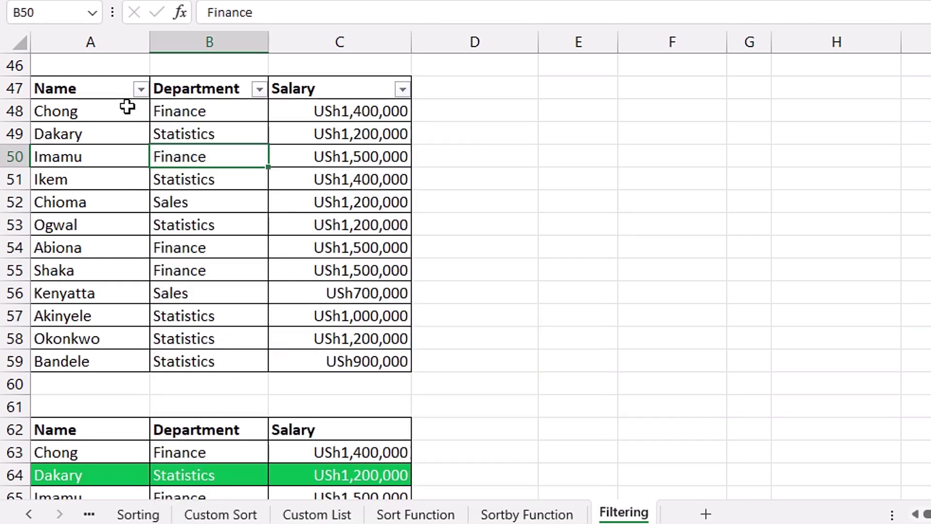
Filter the Name column to names that begin with C, and select the filtered records in A48:C52.
click(141, 89)
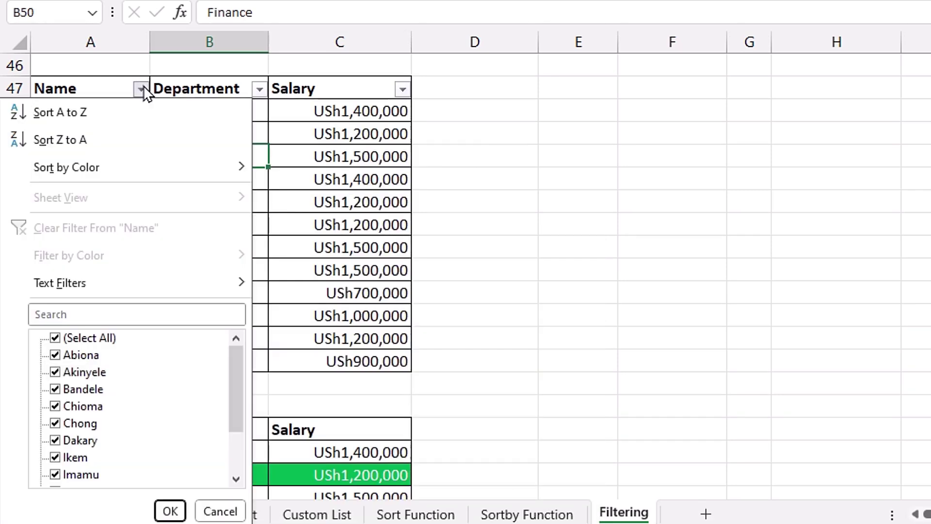
mouse_move(76, 292)
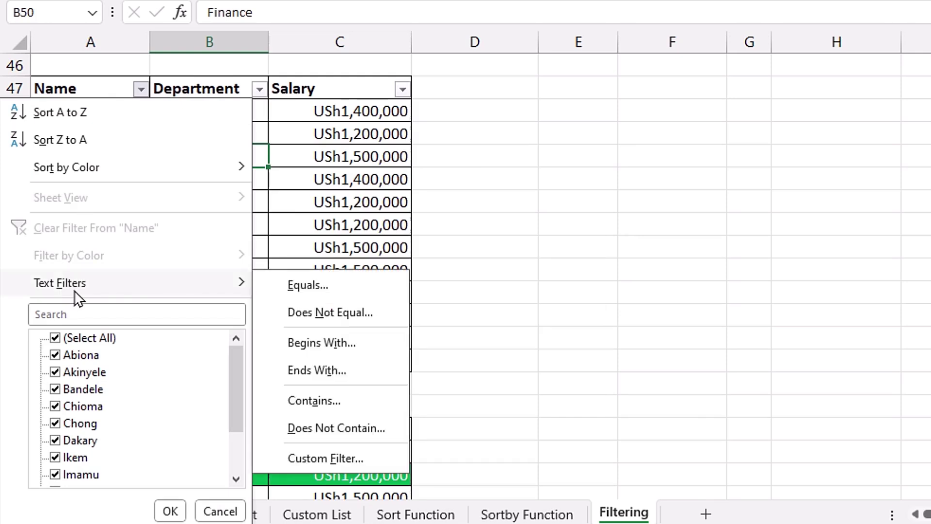
click(320, 349)
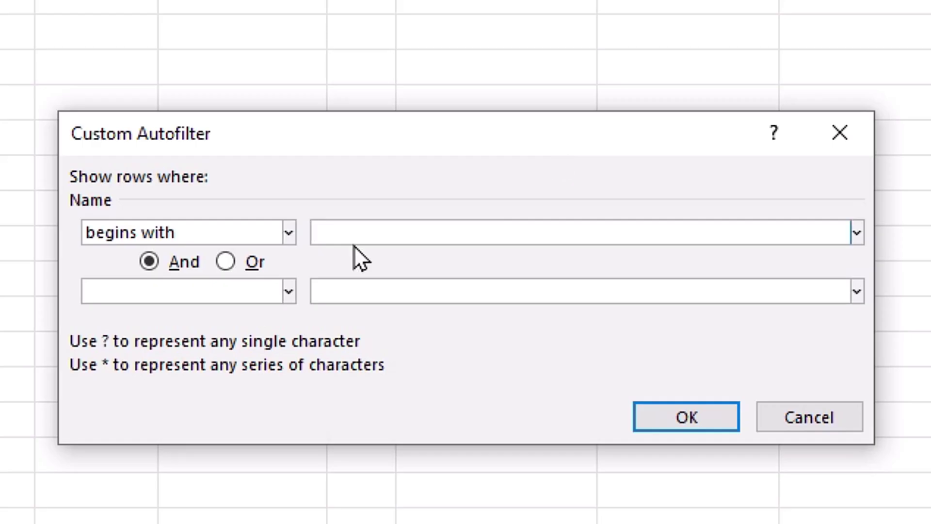
click(350, 232)
text(C)
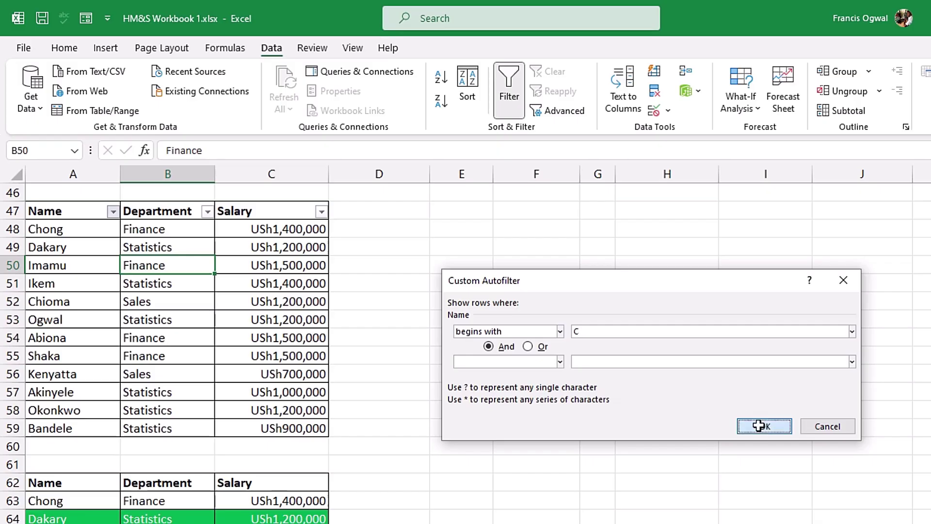
click(686, 417)
drag(65, 231, 290, 232)
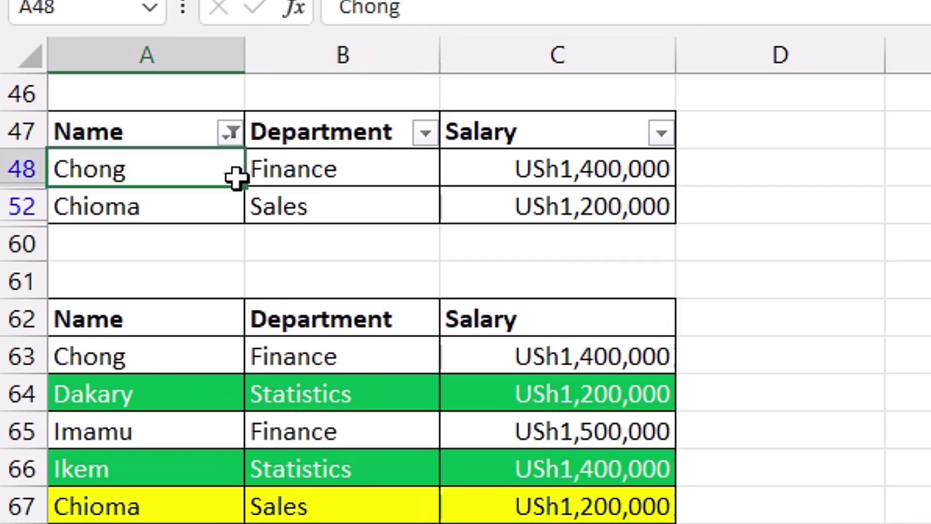
drag(595, 175, 596, 209)
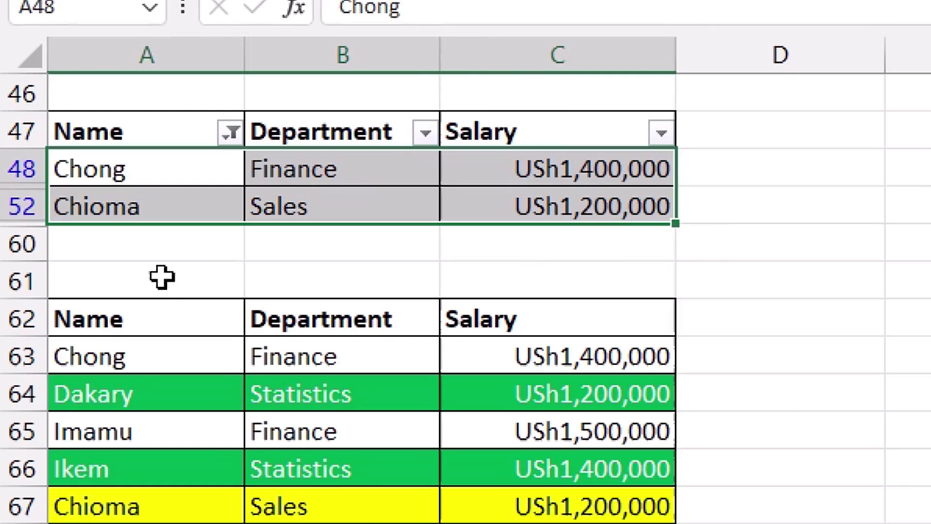
Clear the Name filter by switching the table's filtering off and on again.
click(370, 205)
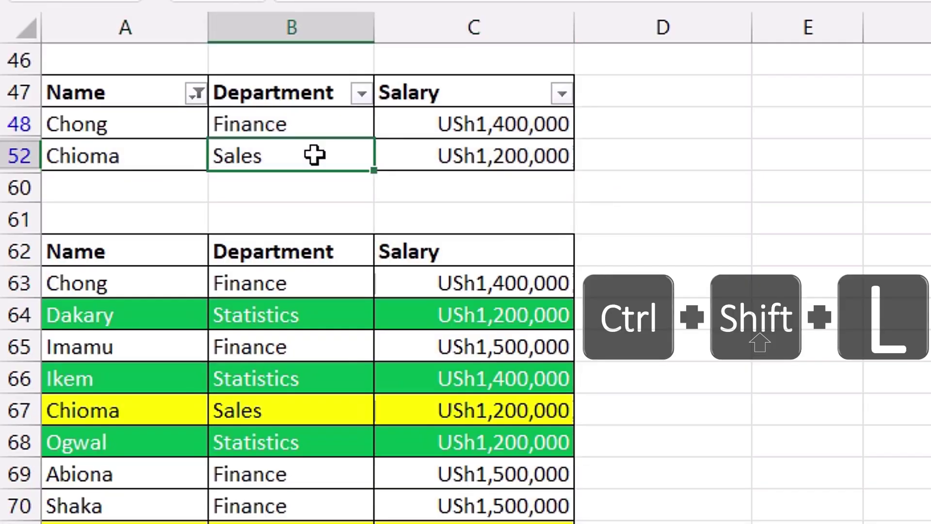
key(ctrl+shift+l)
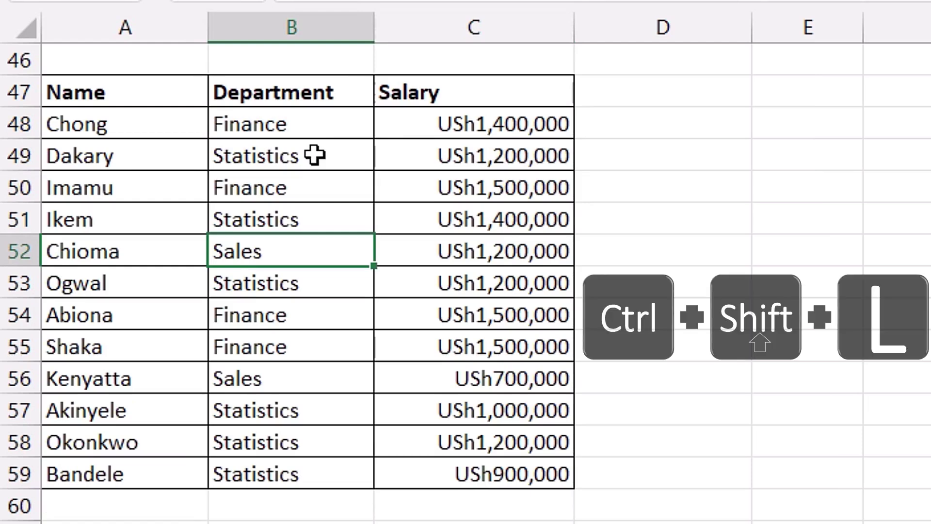
key(ctrl+shift+l)
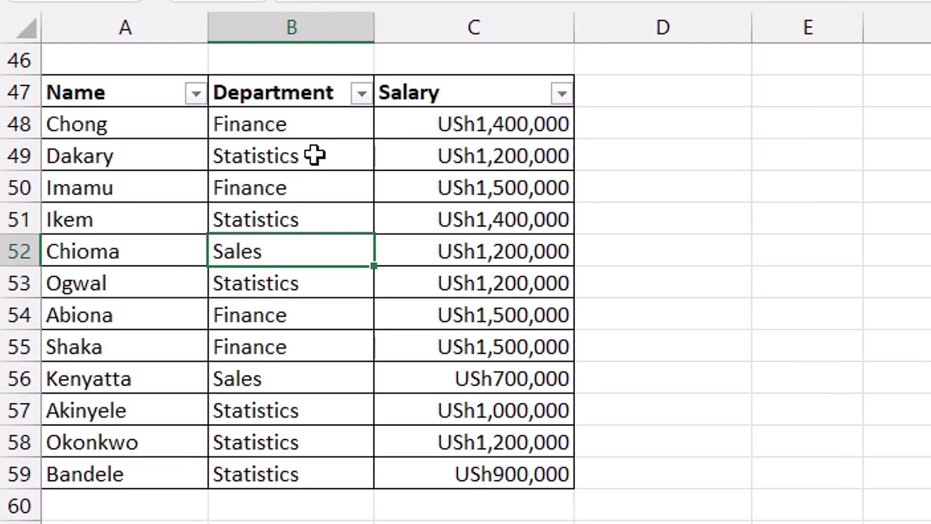
key(ctrl+shift+l)
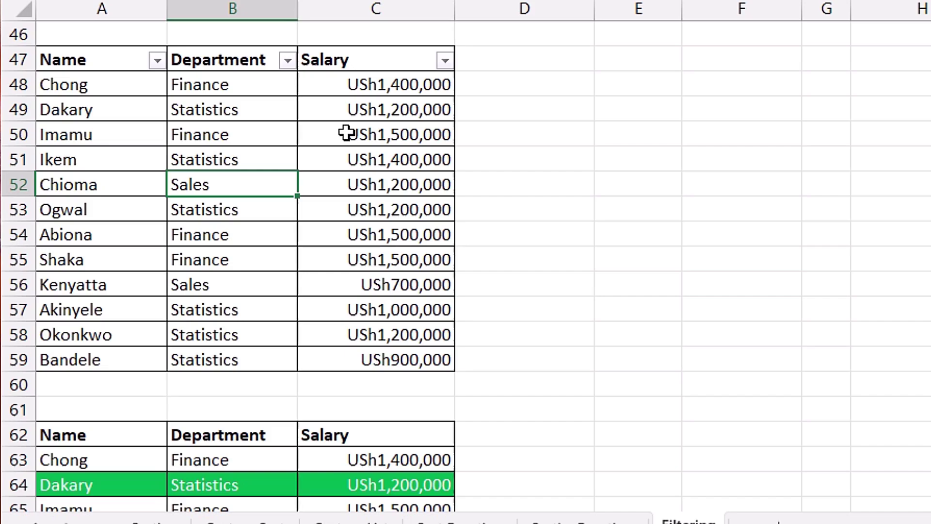
Filter the Department column of the row 47 table to show only Sales and Statistics.
click(376, 259)
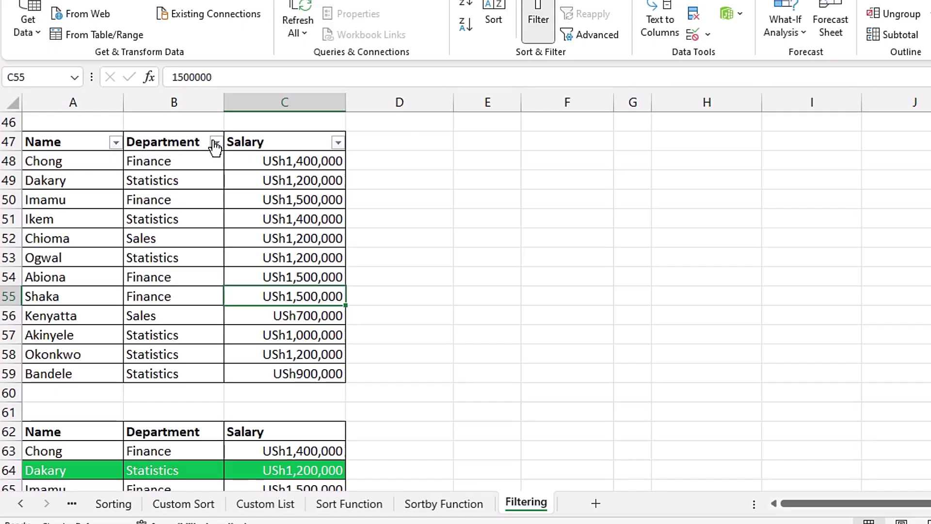
click(215, 142)
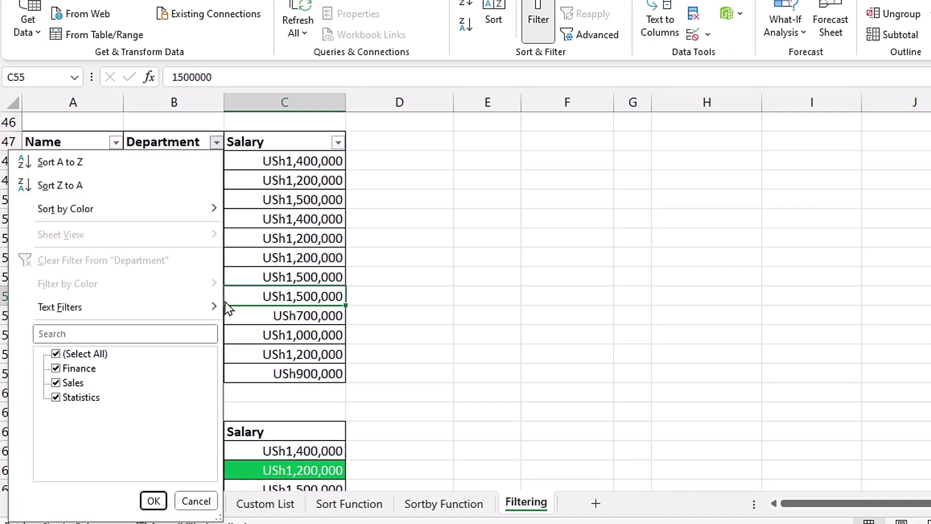
click(88, 356)
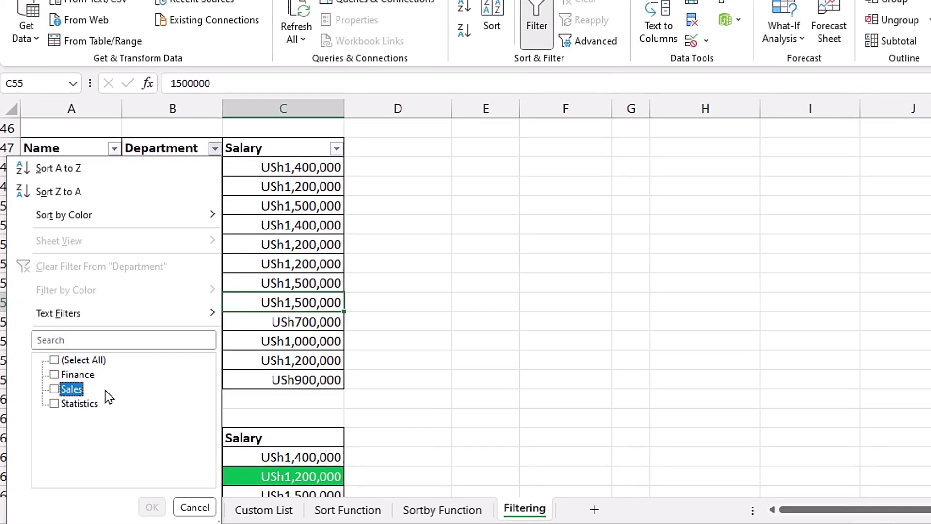
click(73, 385)
click(72, 404)
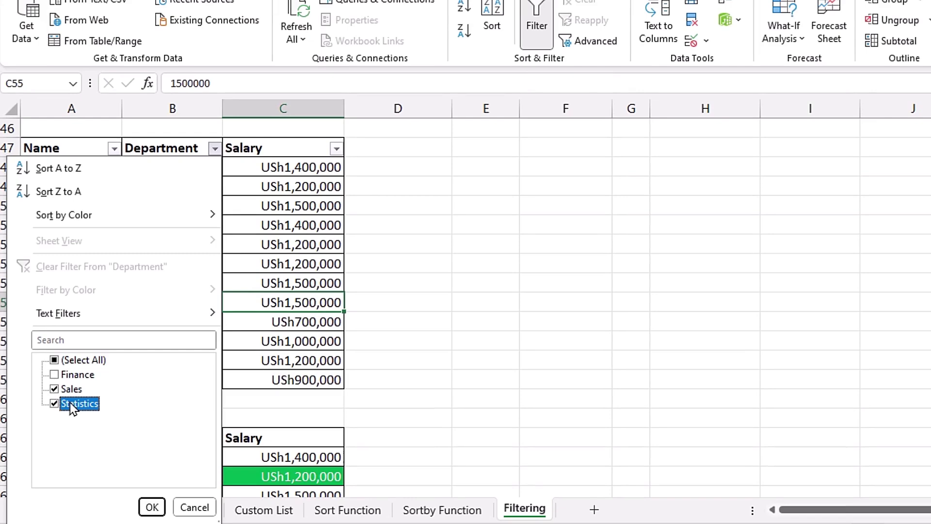
click(152, 509)
Filter the Salary column of the row 47 table to values greater than 1000000.
click(336, 149)
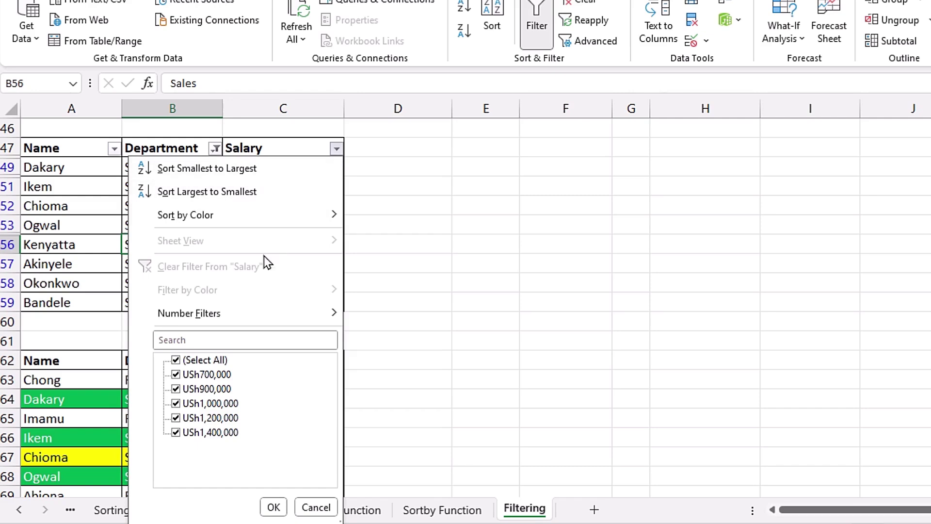
mouse_move(209, 315)
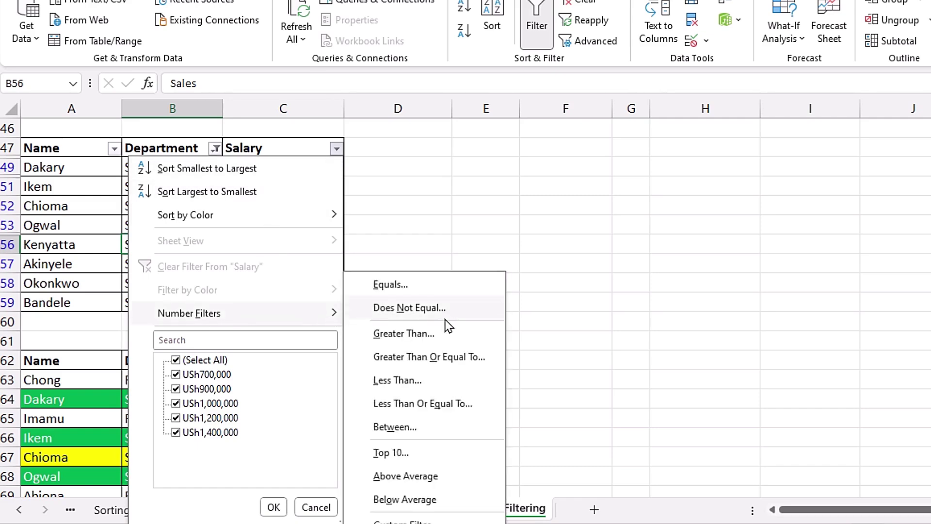
click(444, 336)
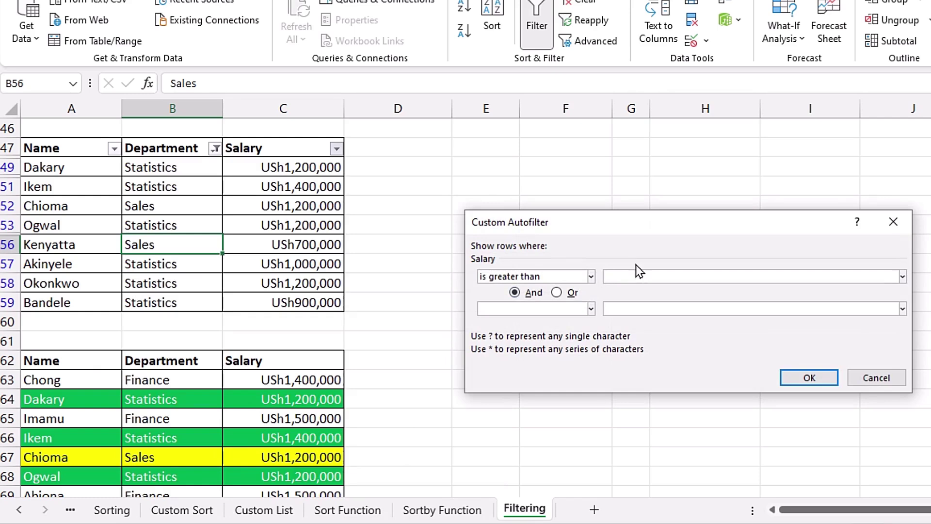
text(1000000)
click(809, 378)
Select the filtered departments and salaries, and finally the complete filtered records in A49:C58, to review them.
drag(172, 166, 176, 238)
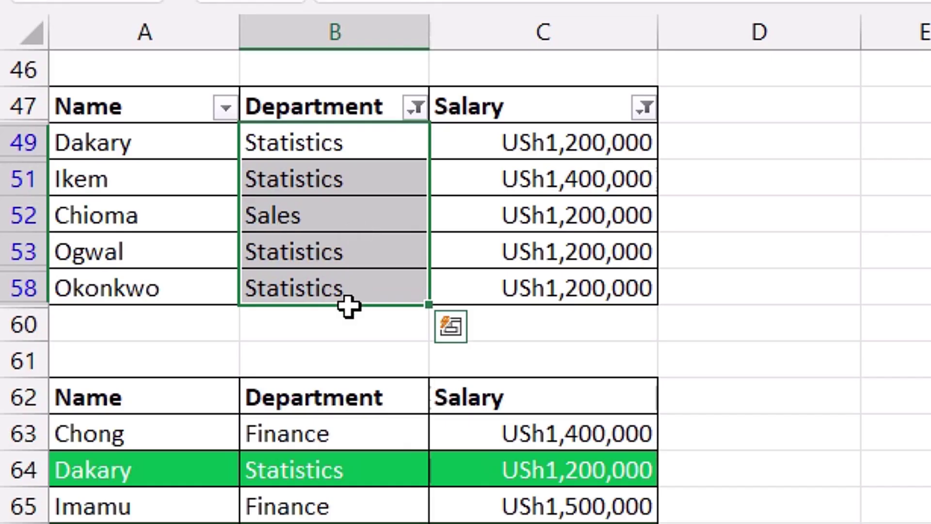
drag(558, 142, 603, 291)
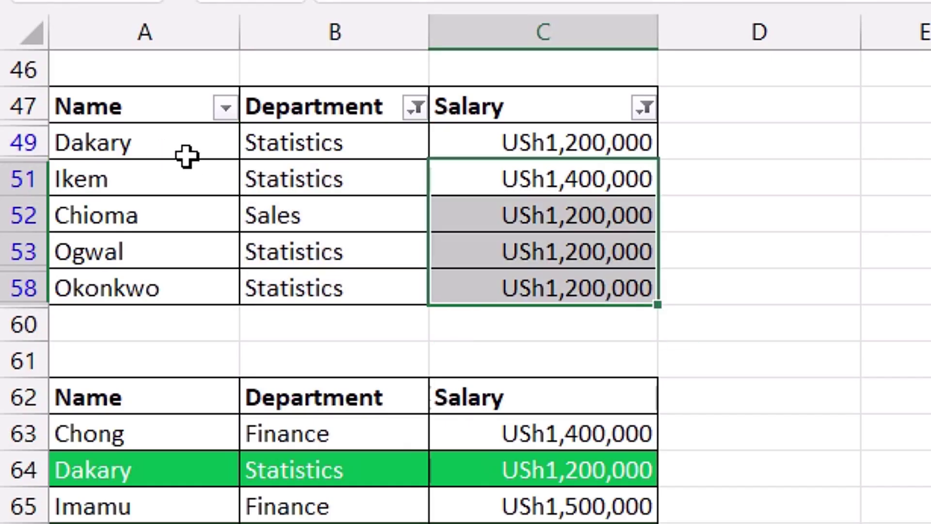
click(233, 148)
drag(233, 148, 537, 282)
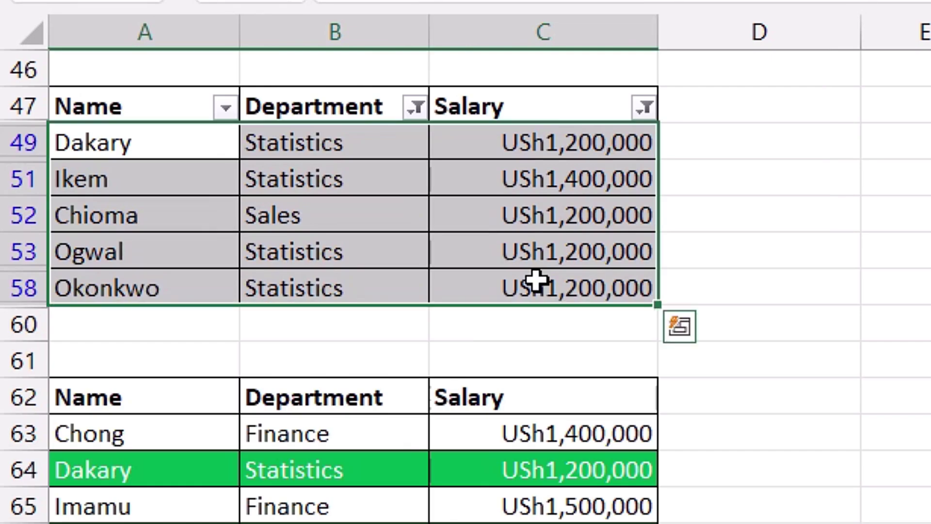
Clear the Department and Salary filters by switching filtering off and on, and look over the Salary column's Number Filters choices.
click(494, 242)
key(ctrl+shift+l)
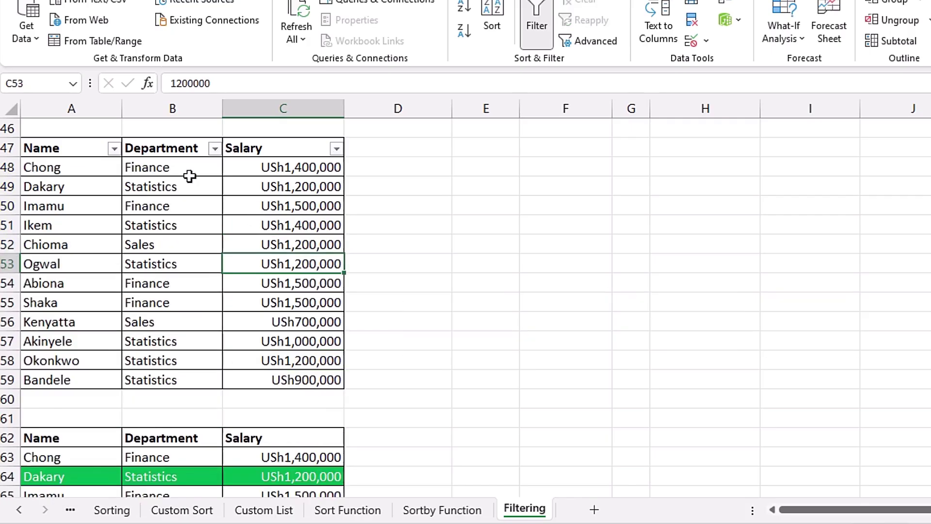
click(214, 148)
mouse_move(104, 316)
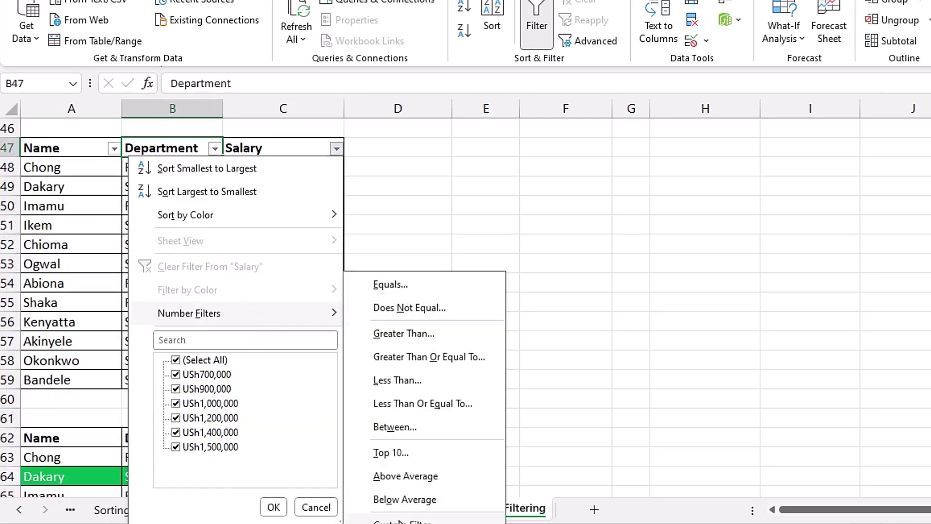
key(Escape)
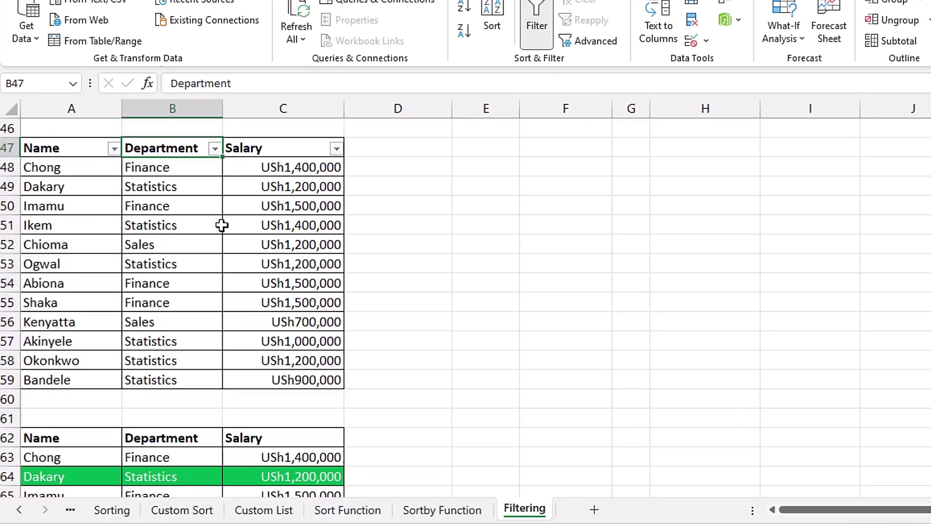
Filter the Department column to Statistics with the search text "sta", and clear it by switching filtering off and on.
click(214, 148)
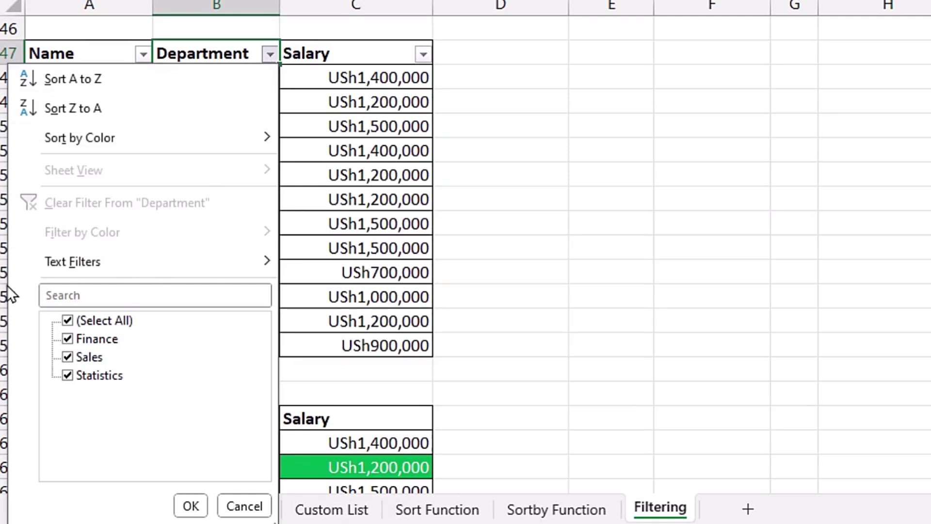
click(126, 292)
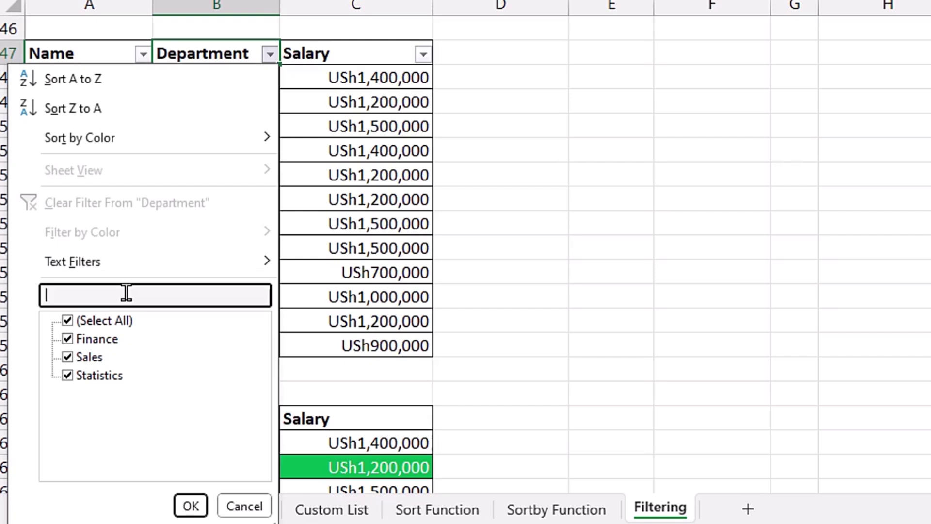
text(sta)
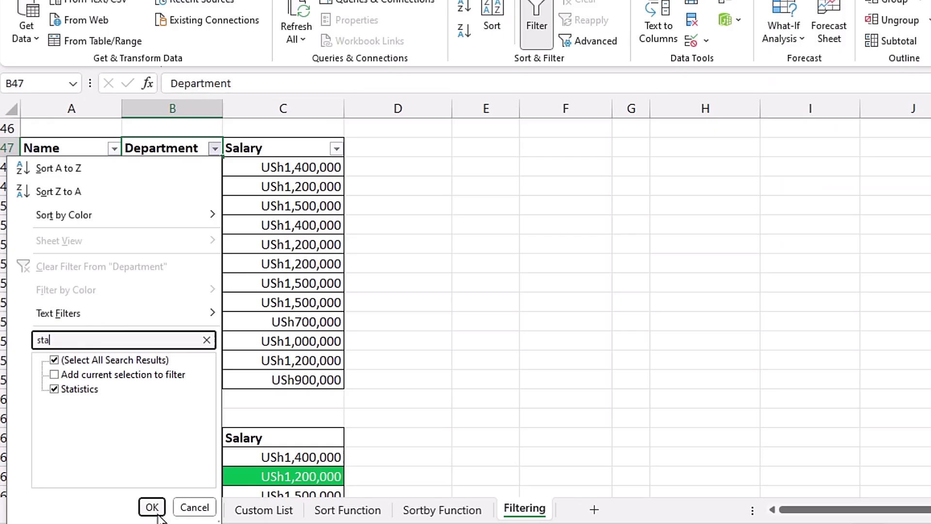
click(191, 506)
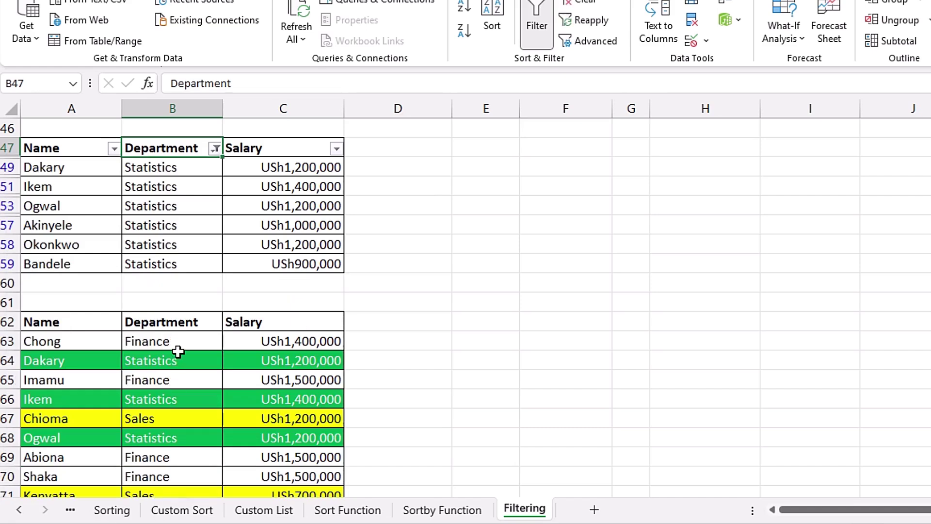
key(ctrl+shift+l)
key(ctrl+shift+l)
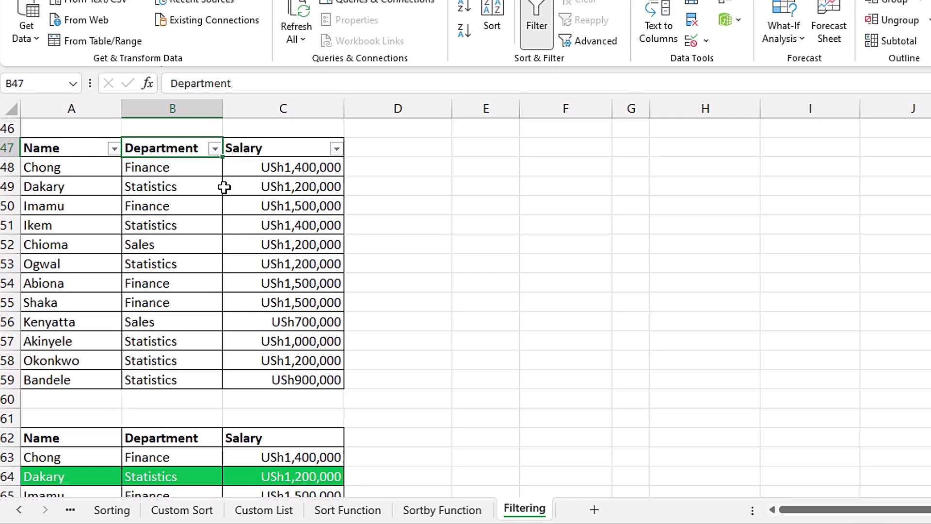
Apply a custom text filter to the Name column that shows rows where the name equals *C*.
click(114, 148)
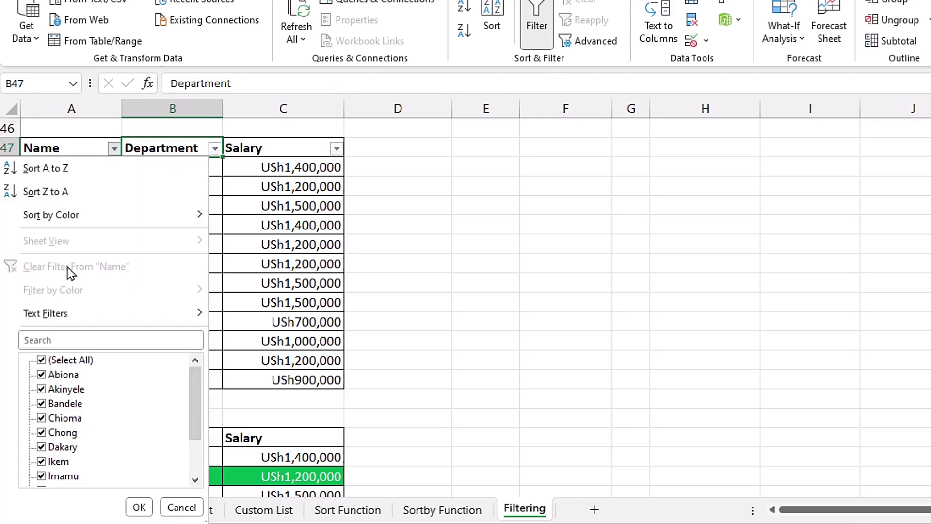
mouse_move(76, 323)
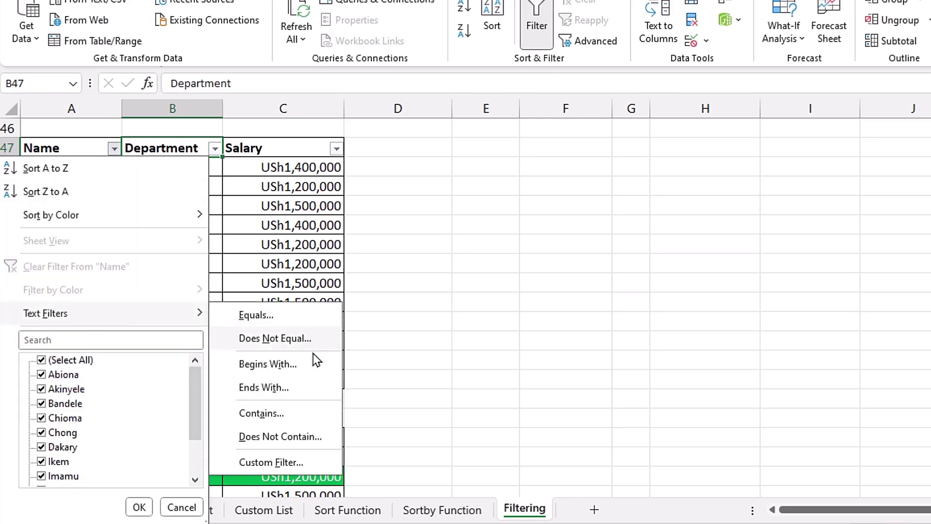
click(297, 464)
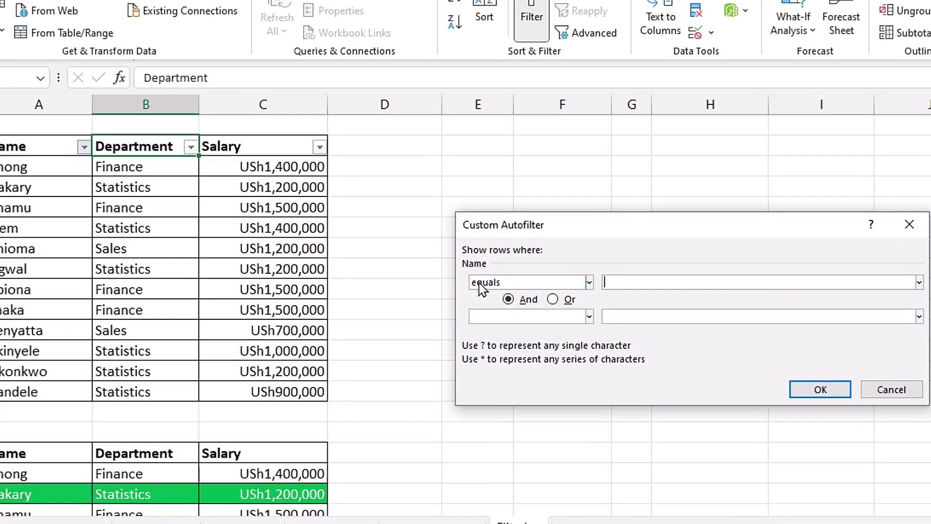
click(590, 283)
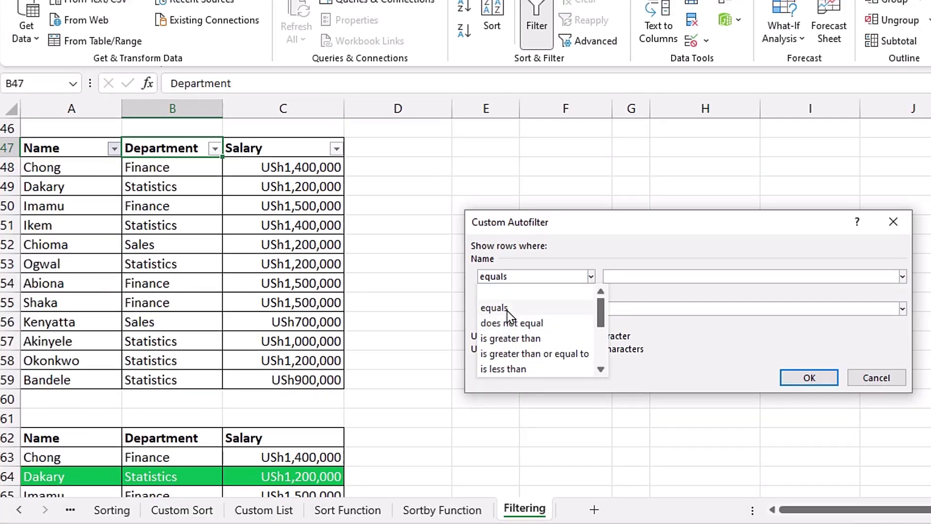
click(507, 309)
click(625, 275)
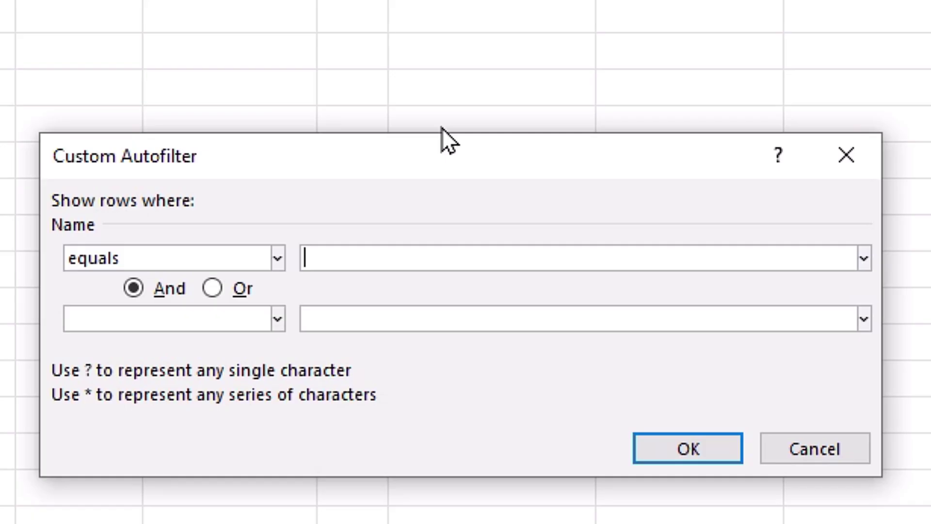
text(*)
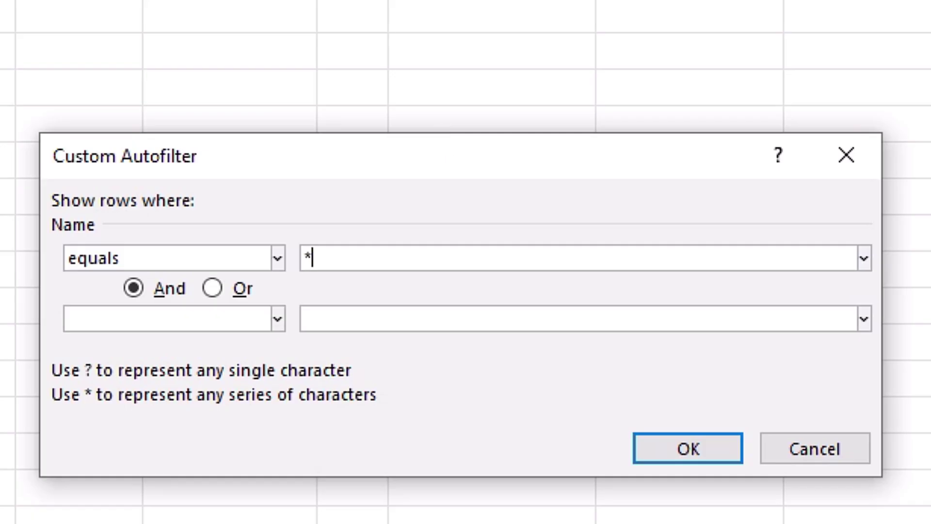
text(C*)
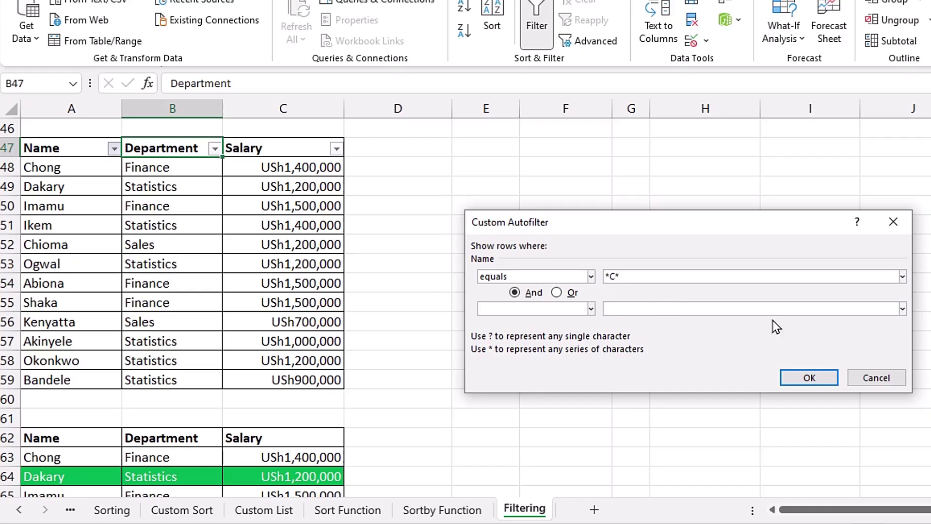
click(667, 448)
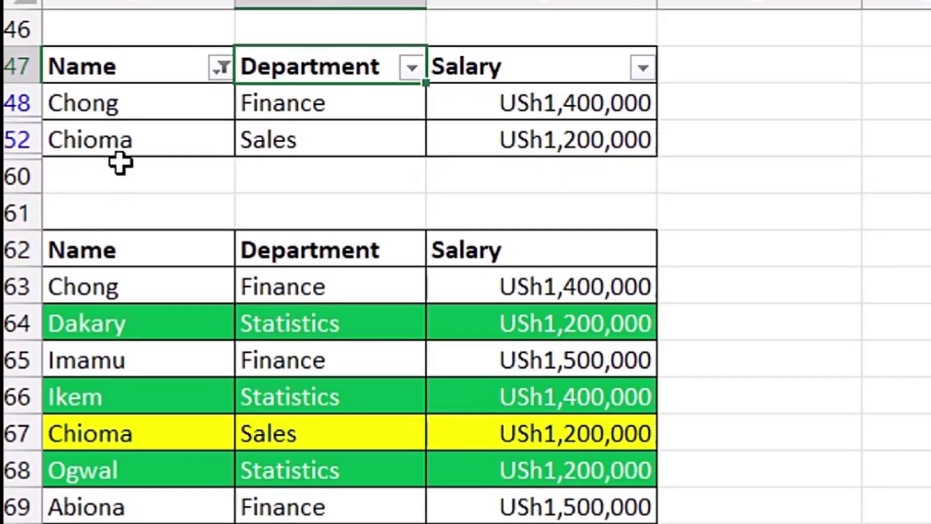
Select the filtered names in A48:A52, and clear the Name filter by switching the table's filtering off and on.
click(65, 166)
drag(127, 100, 128, 133)
click(167, 111)
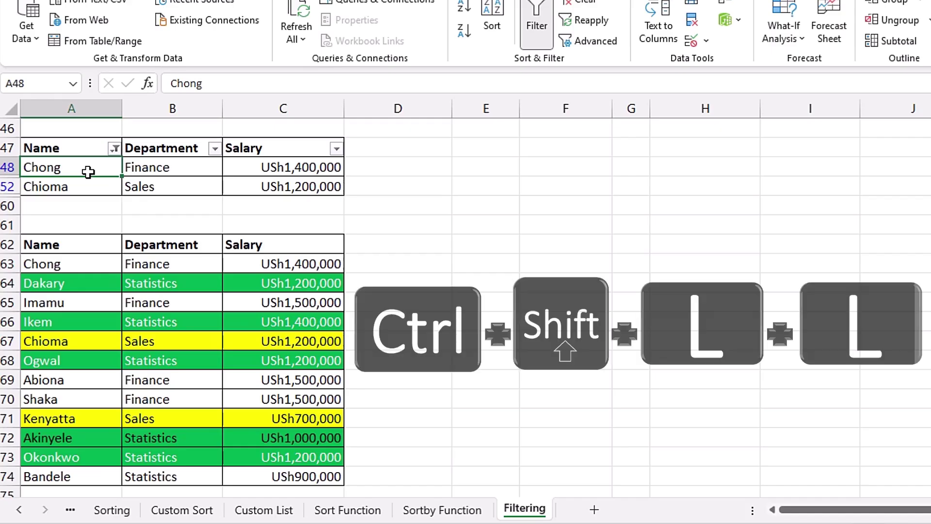
key(ctrl+shift+l)
key(ctrl+shift+l)
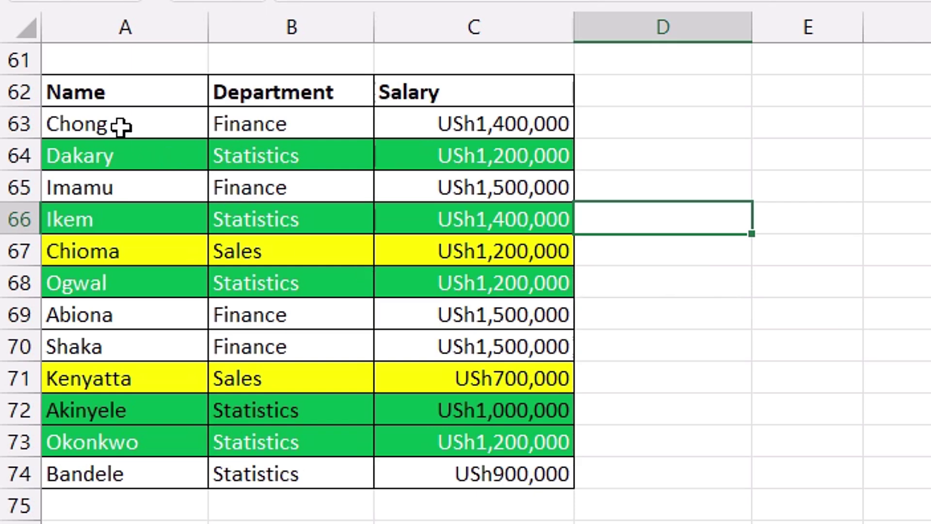
Select the green records A64:C64 and A66:C66 of the row 62 table to point out their fill color.
click(104, 159)
drag(104, 159, 543, 163)
drag(149, 232, 502, 223)
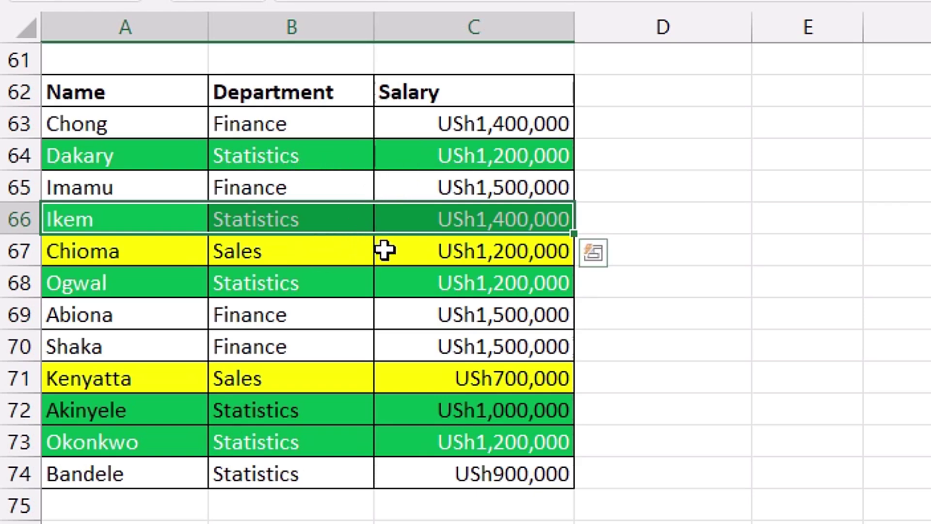
Filter the row 62 table by the value of the selected cell B67, Sales.
click(262, 249)
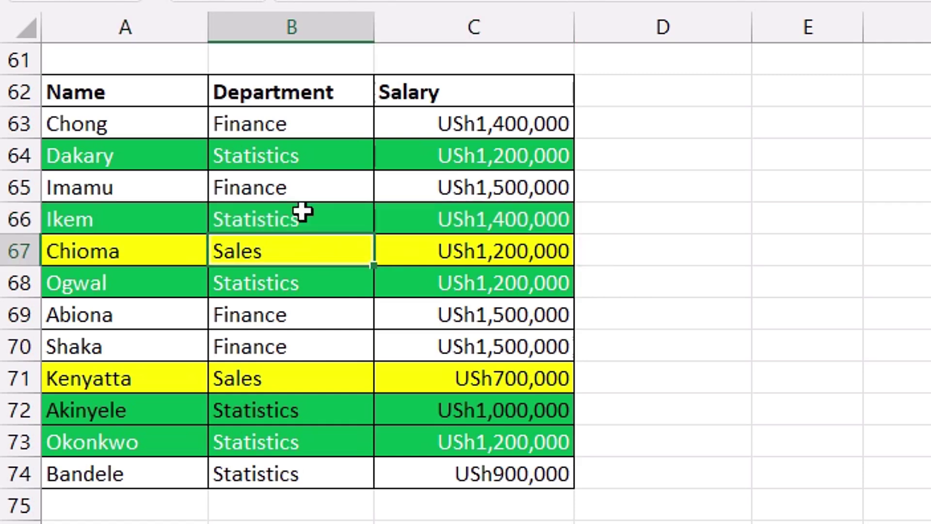
right_click(299, 251)
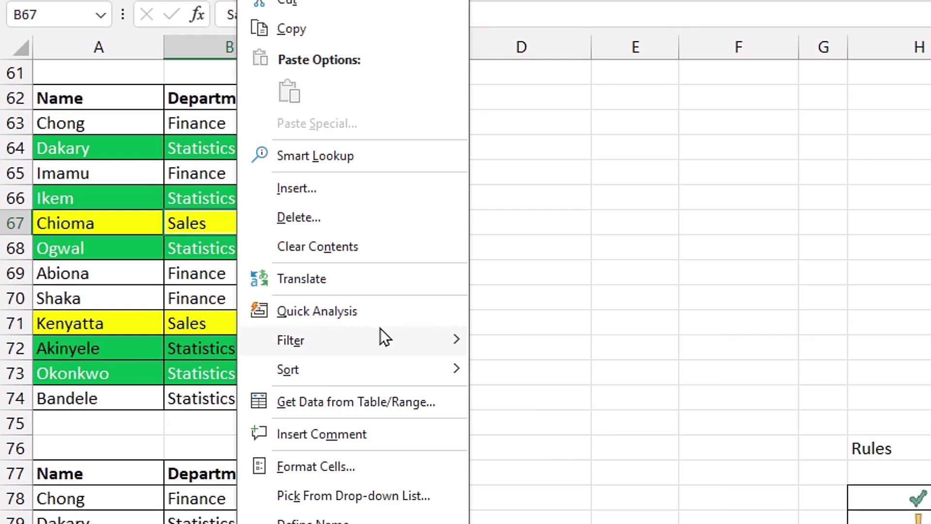
mouse_move(316, 340)
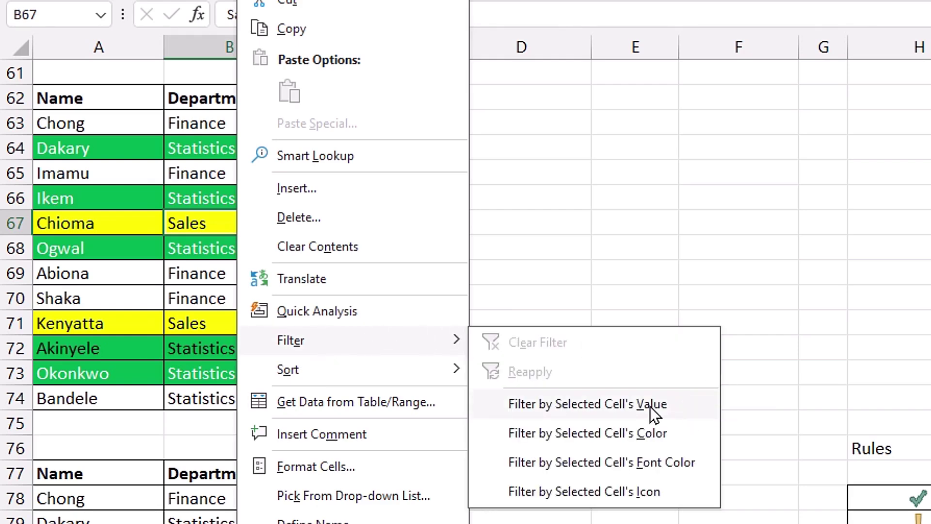
click(680, 411)
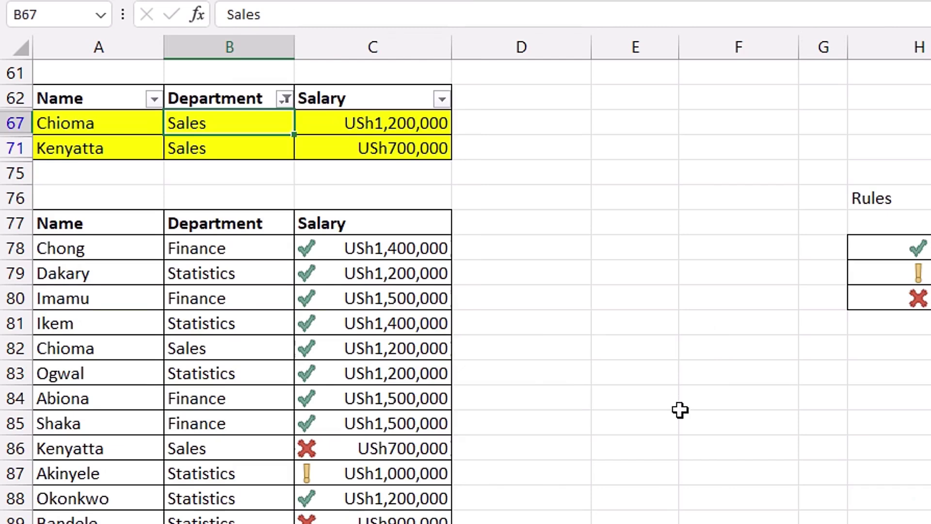
Clear the row 62 table's Department filter by switching filtering off and on, leaving cell B67 selected.
click(80, 105)
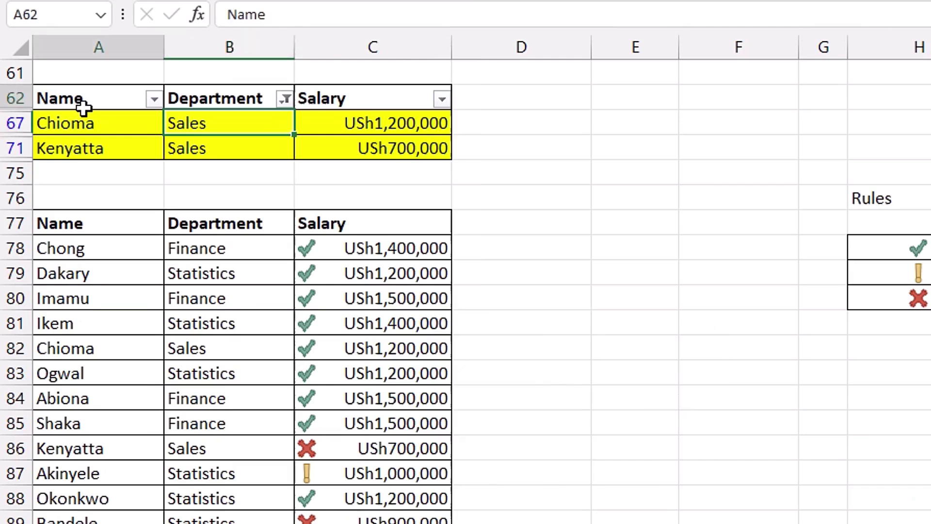
key(ctrl+shift+l)
key(ctrl+shift+l)
click(222, 123)
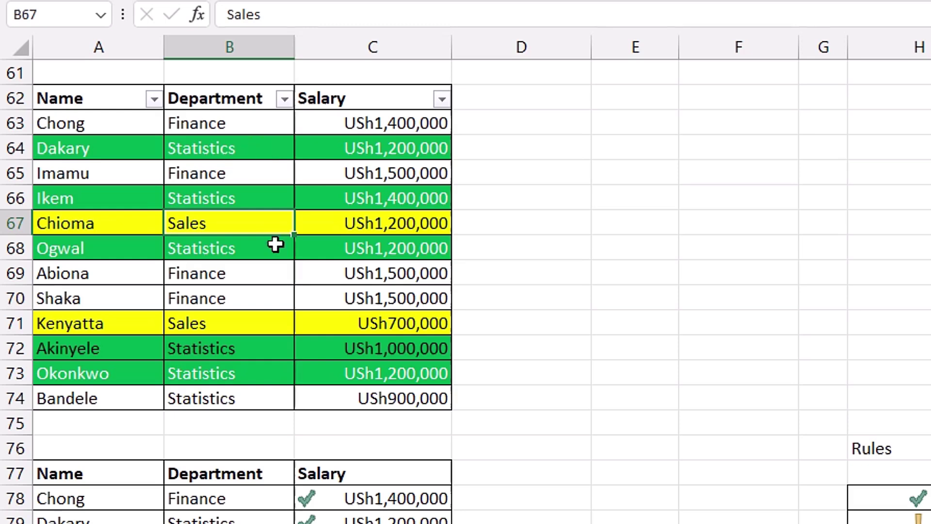
Filter the row 62 table by the green cell color of salary cell C72.
click(374, 353)
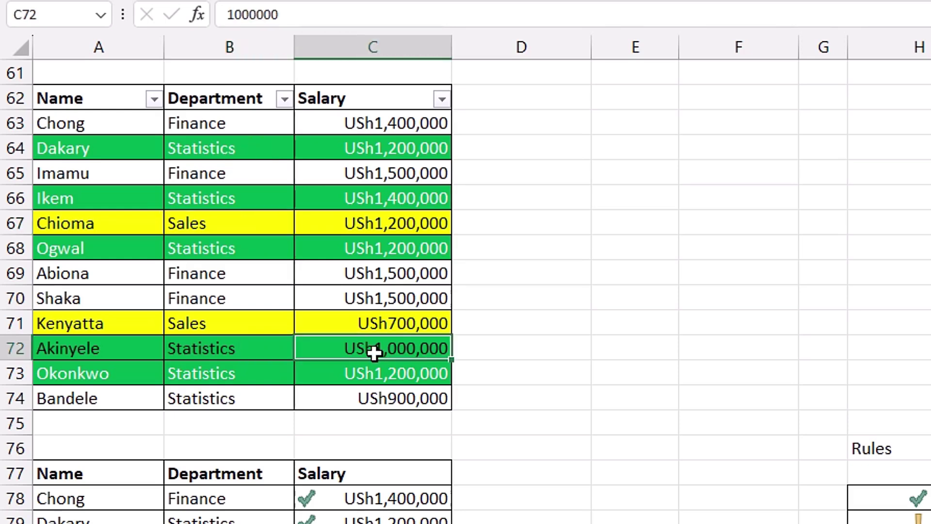
right_click(412, 354)
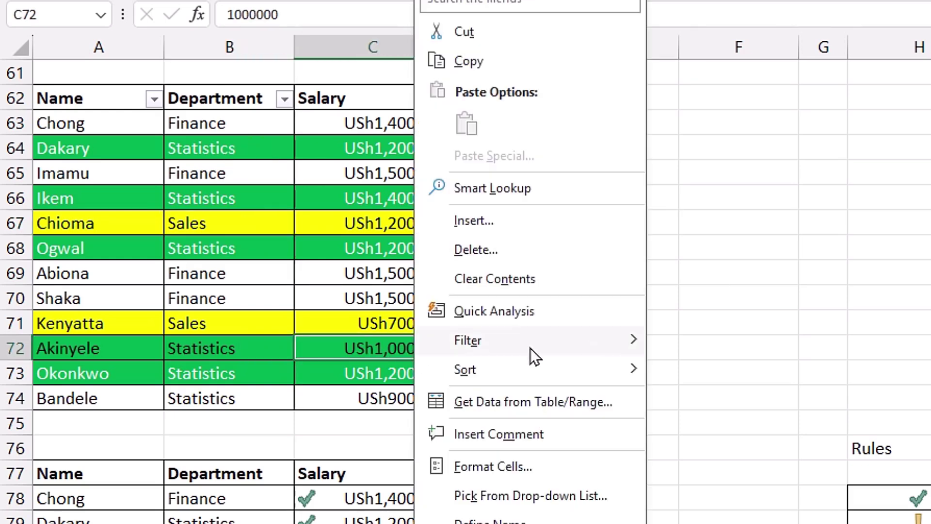
mouse_move(513, 348)
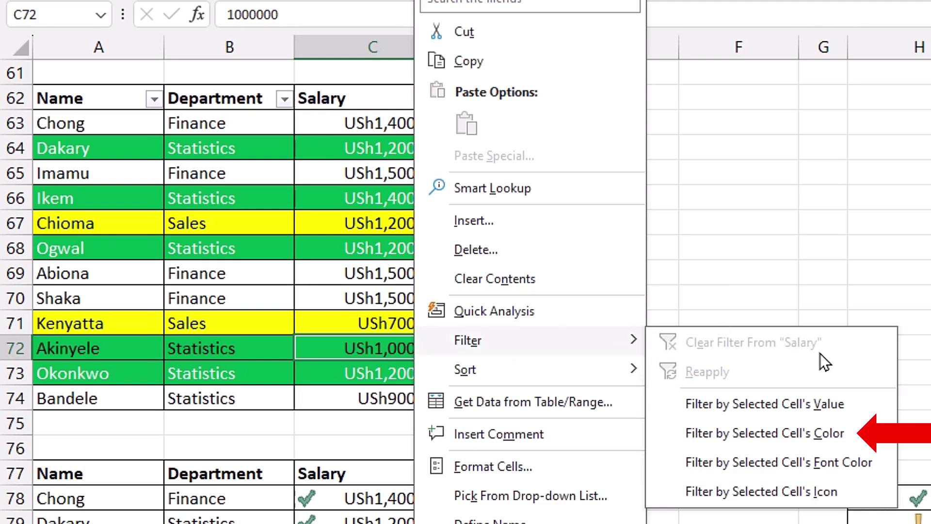
click(831, 436)
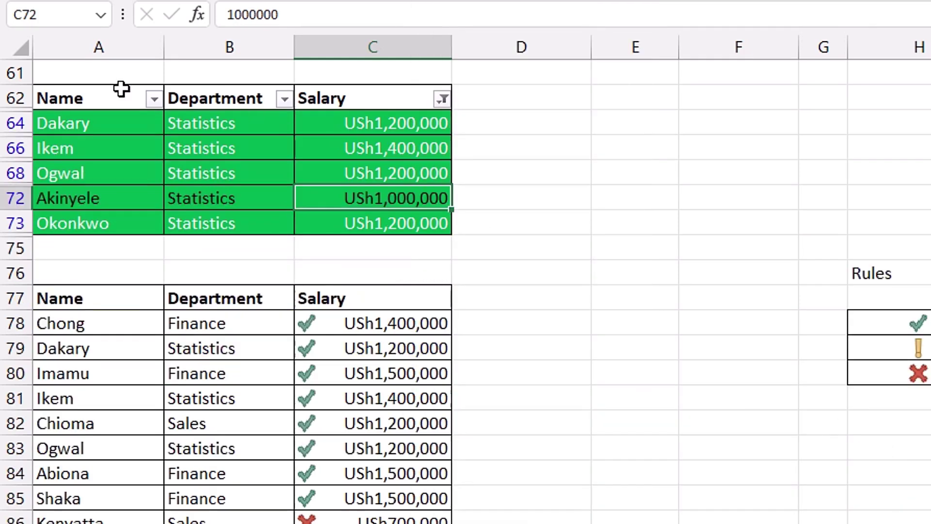
Clear the green color filter from the row 62 table by switching filtering off and on with records A64:C73 selected.
drag(93, 123, 373, 217)
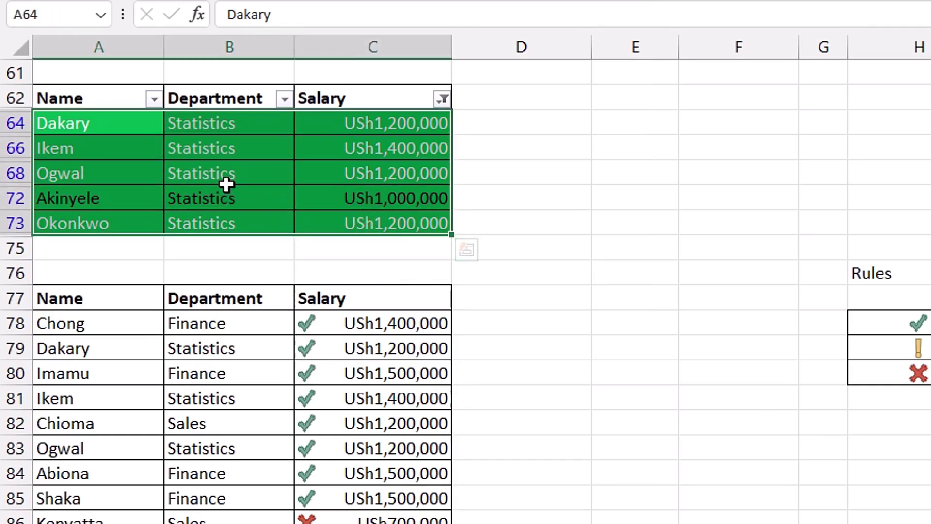
key(ctrl+shift+l)
key(ctrl+shift+l)
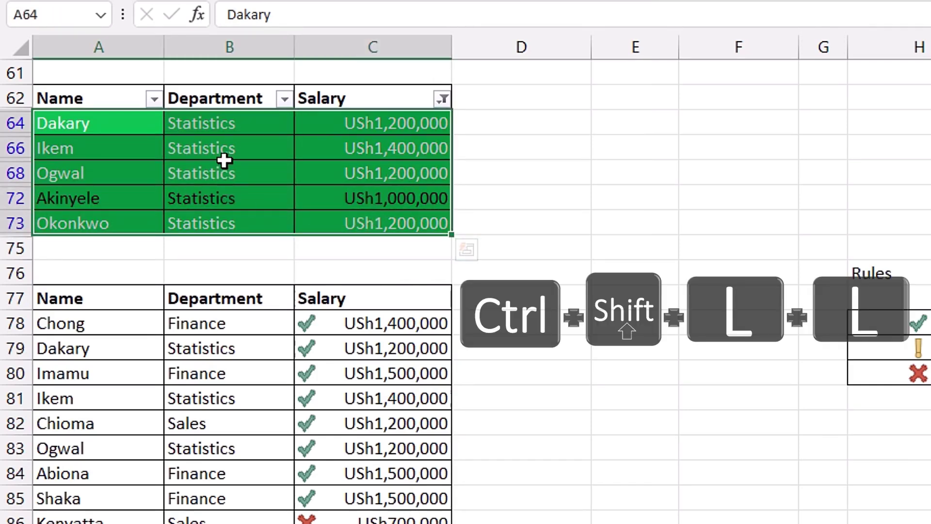
click(485, 198)
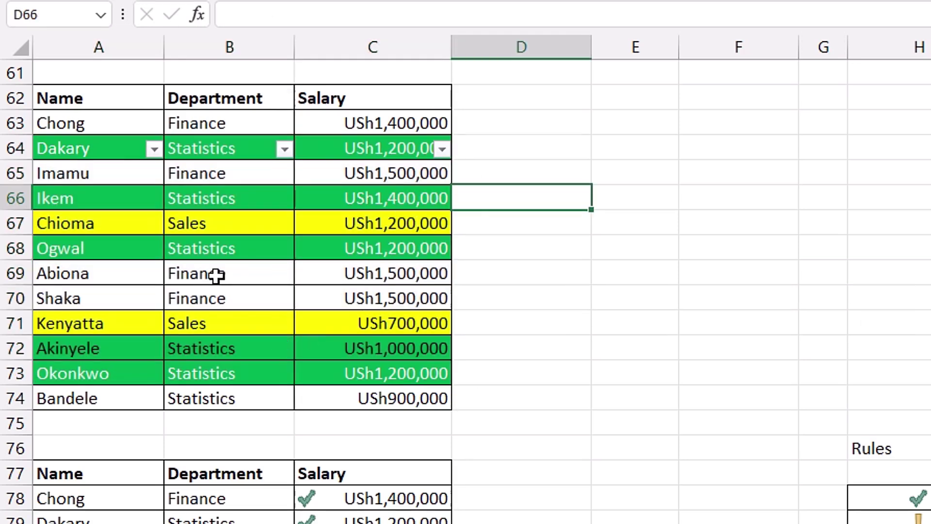
Filter the row 62 table by the font color of Department cell B70 and select the filtered entries B64:B74.
click(228, 297)
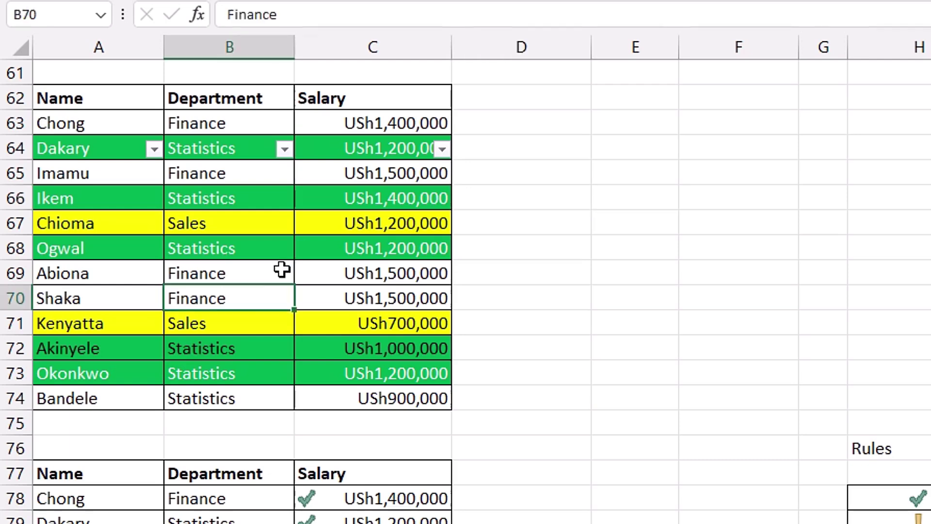
right_click(254, 295)
mouse_move(412, 342)
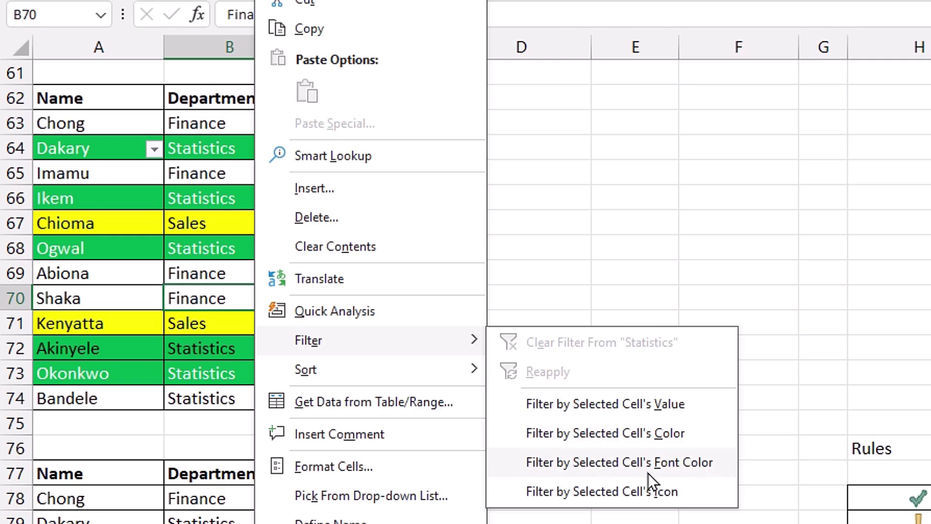
click(696, 459)
drag(230, 147, 228, 320)
Clear the font color filter and move the filter arrows to header row 62 by toggling filtering twice from cell B67.
click(224, 203)
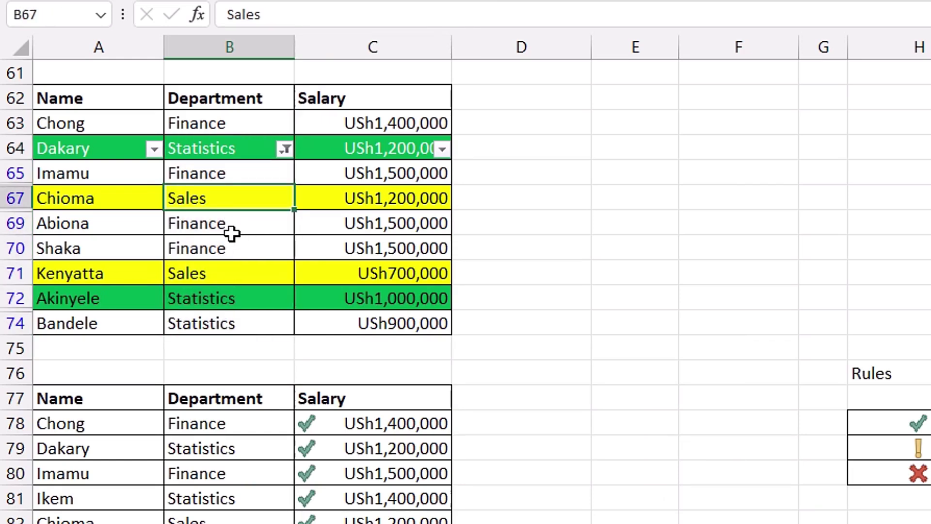
key(ctrl+shift+l)
key(ctrl+shift+l)
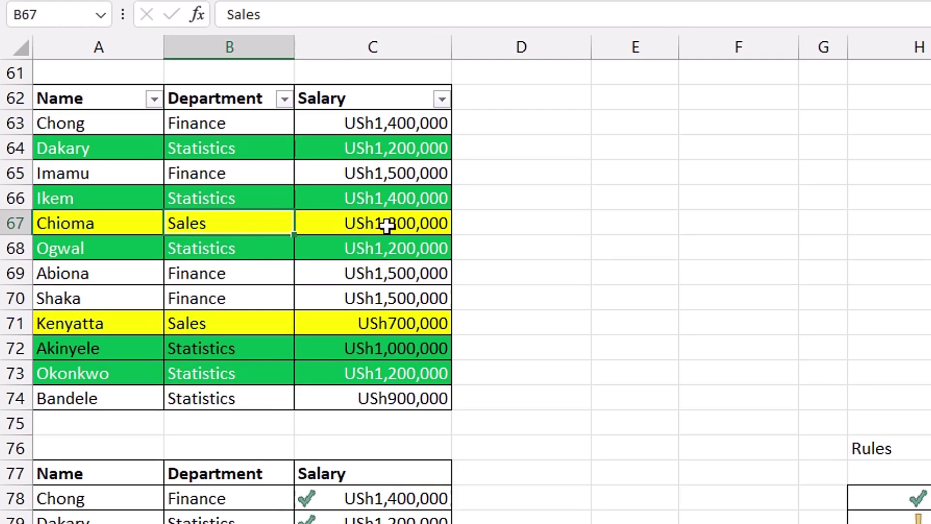
Examine the icon-marked salaries C78:C89 and the icon rules in H78:I80 by selecting each range.
scroll(603, 174, down, 1)
scroll(603, 175, down, 1)
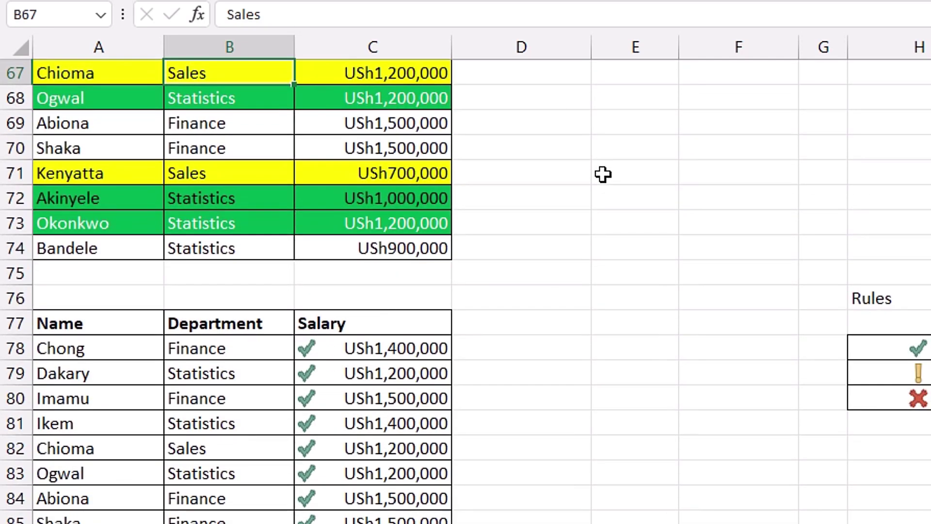
scroll(602, 174, down, 2)
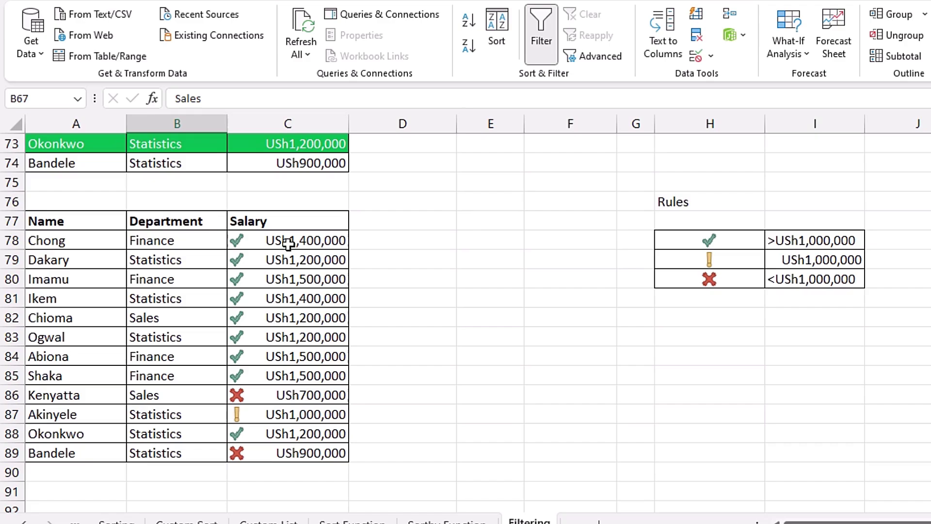
drag(289, 244, 284, 453)
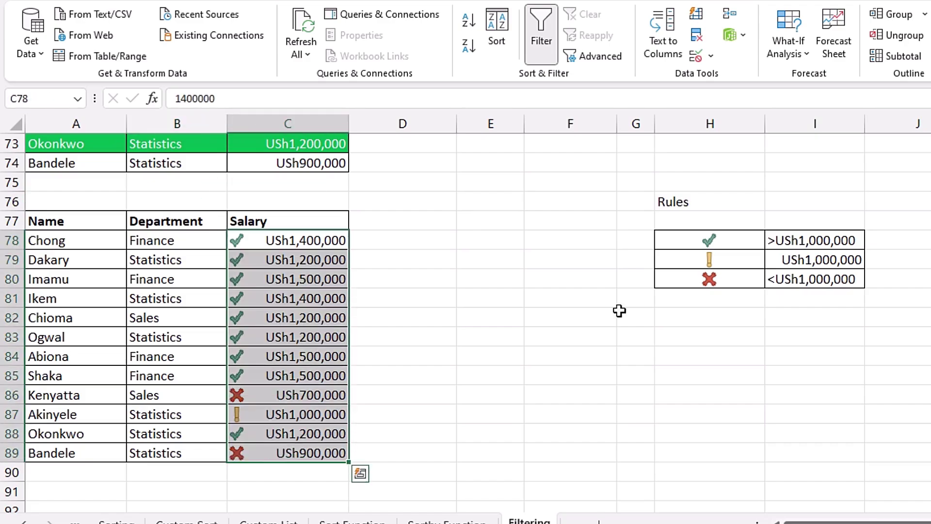
drag(697, 247, 813, 279)
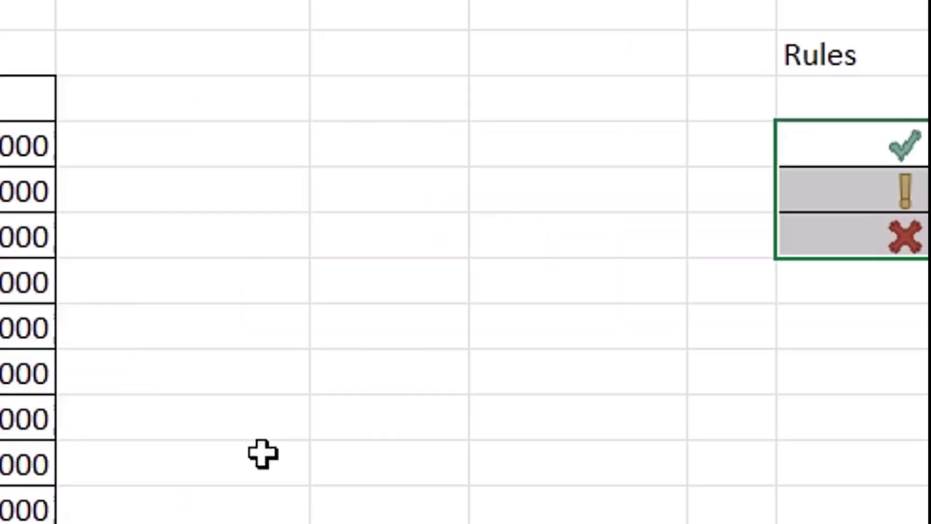
click(130, 340)
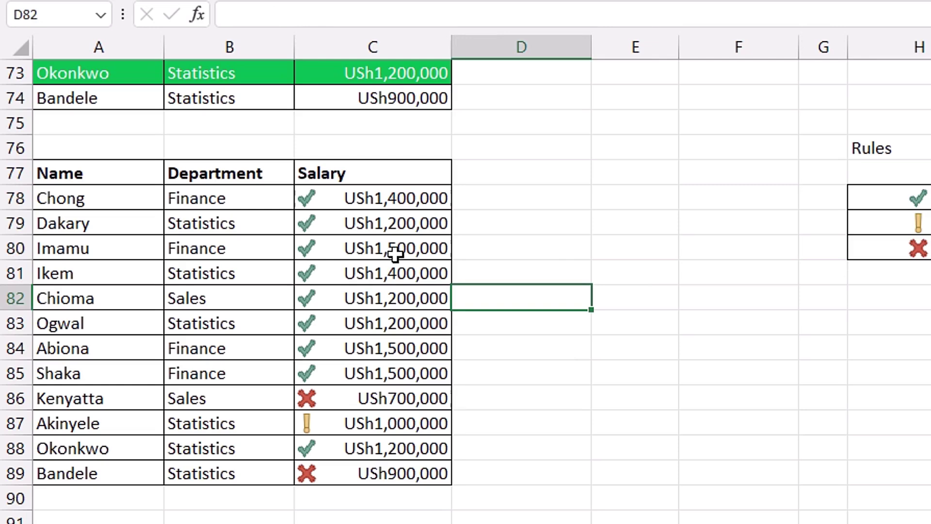
Filter the row 77 table by the red cross icon of salary cell C86.
click(354, 398)
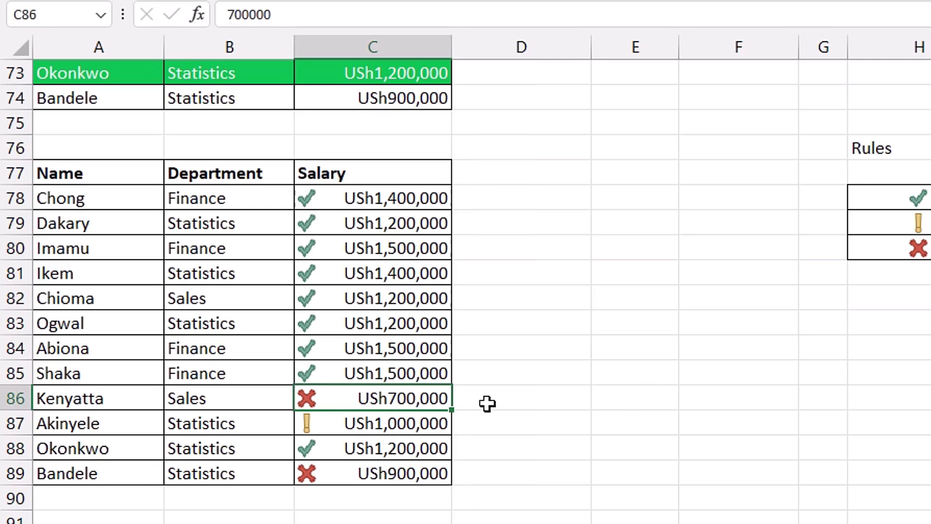
right_click(359, 397)
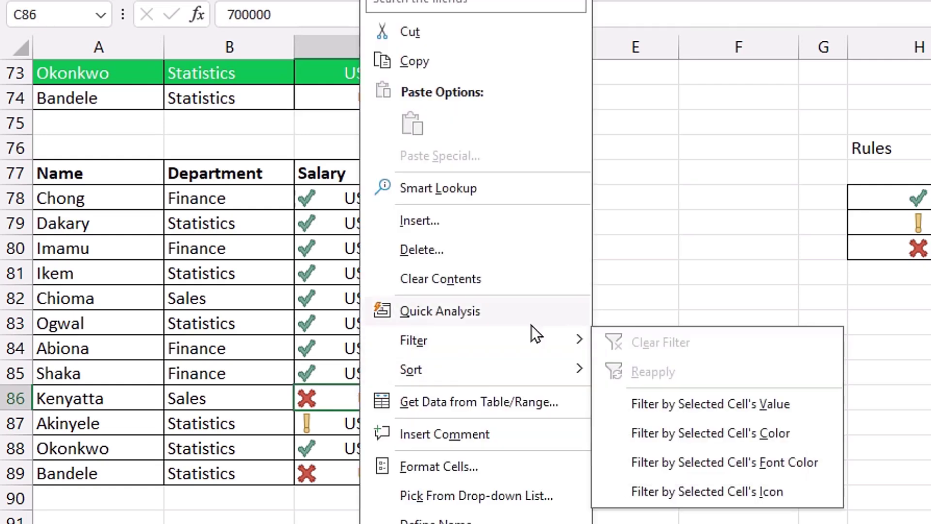
mouse_move(505, 344)
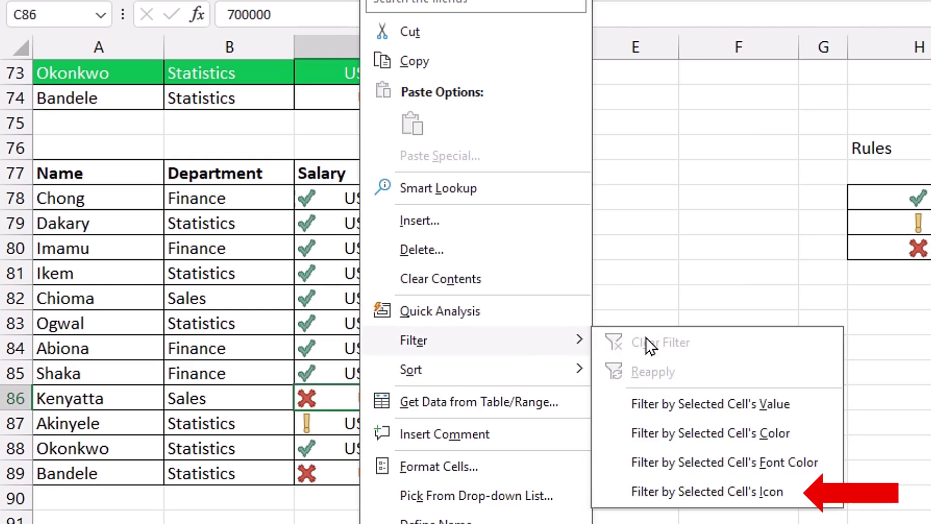
click(740, 493)
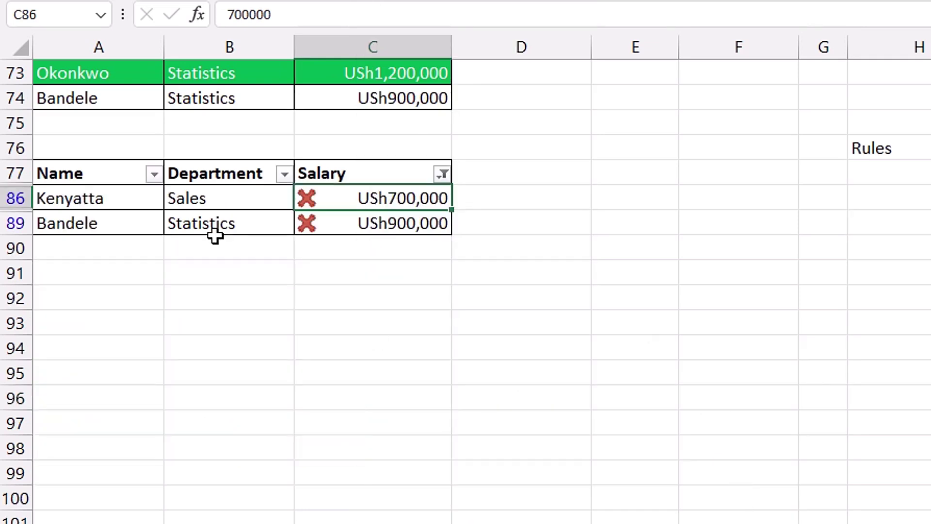
Select the filtered row 77 table A77:C89 and switch filtering off to remove its icon filter.
drag(77, 175, 339, 214)
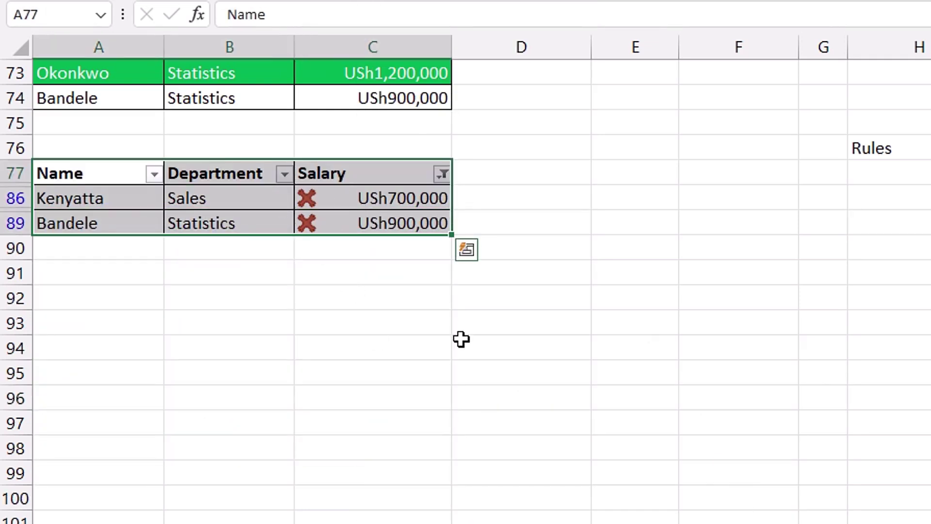
key(ctrl+shift+l)
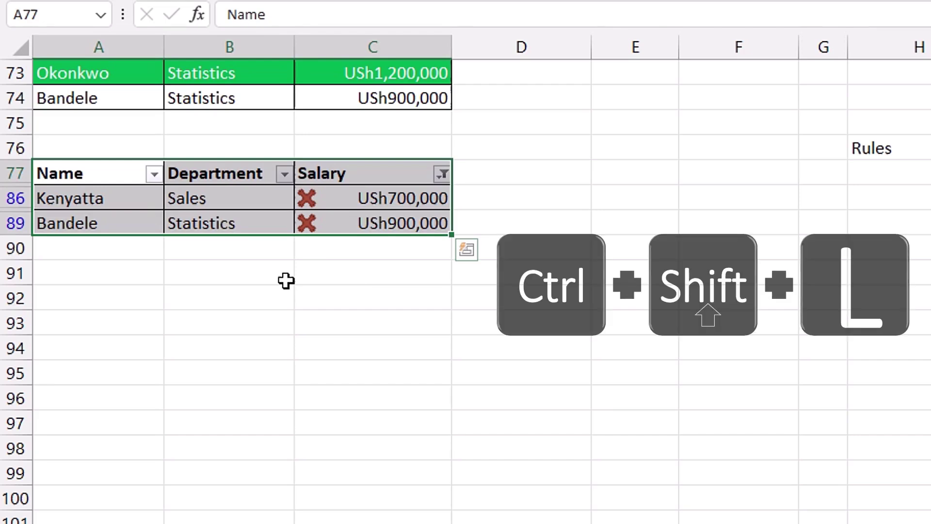
click(529, 317)
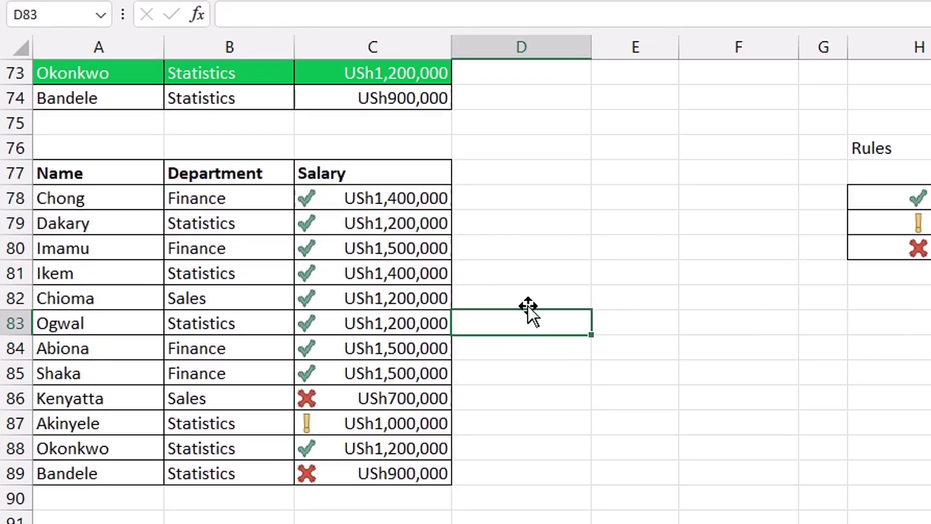